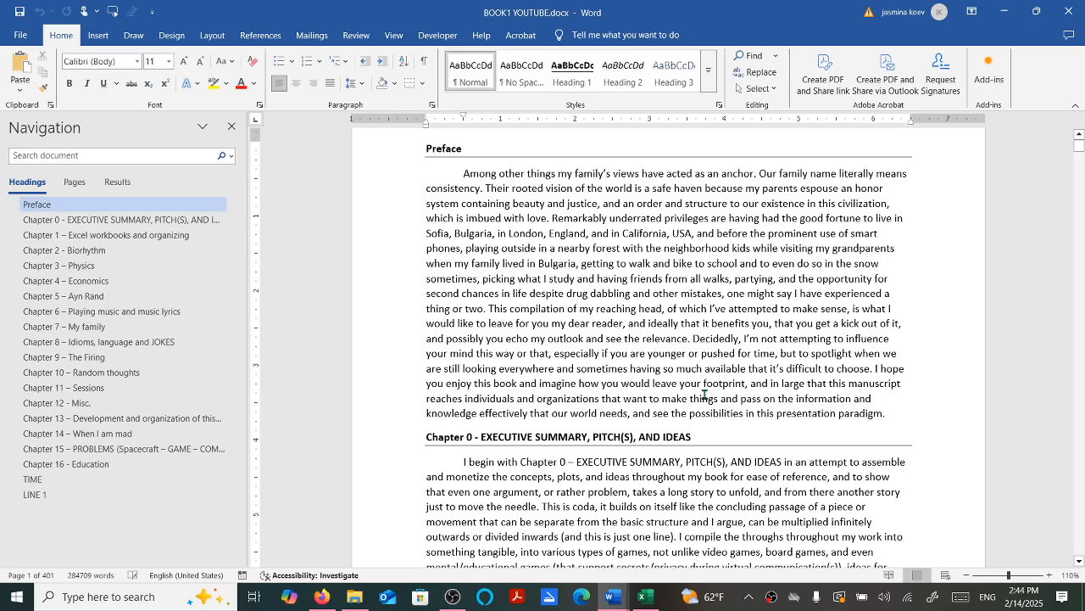
- Hide the Navigation Pane and show it again
scroll(700, 410, "up", 2)
left_click(244, 38)
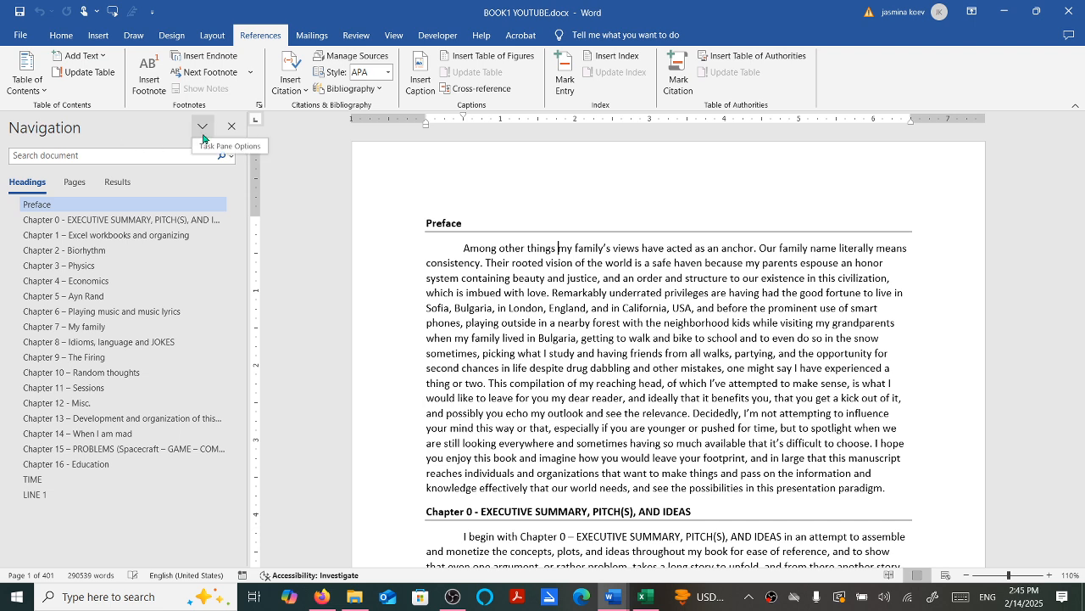
left_click(393, 35)
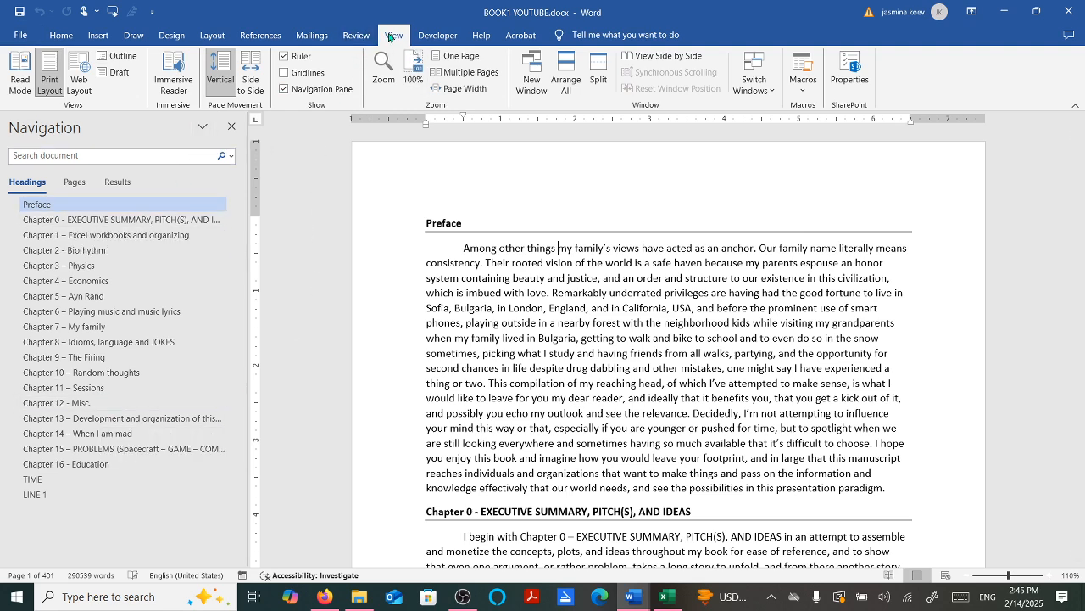
left_click(285, 90)
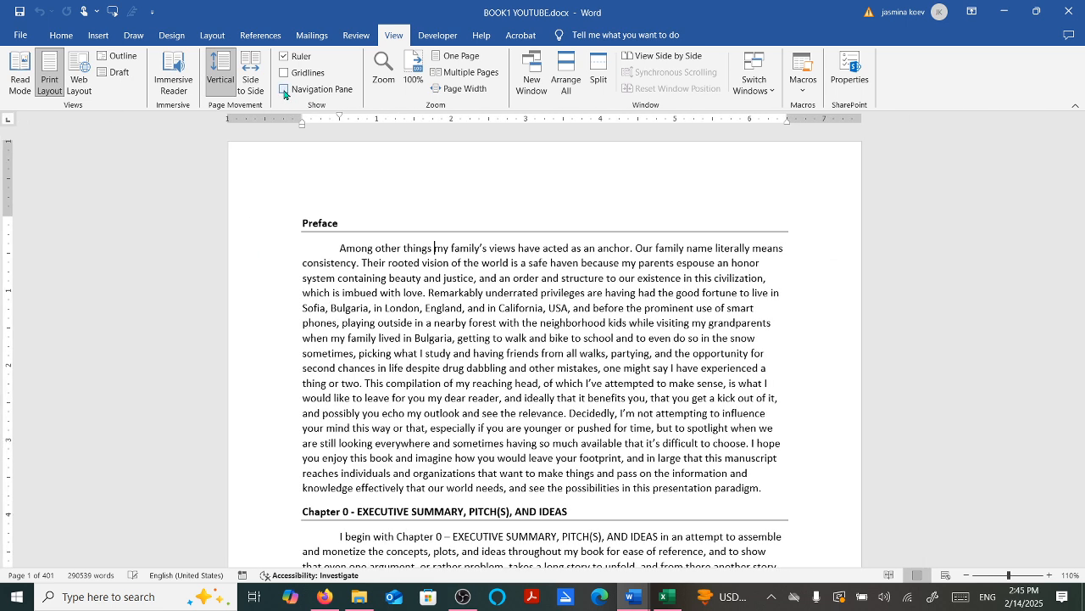
left_click(285, 91)
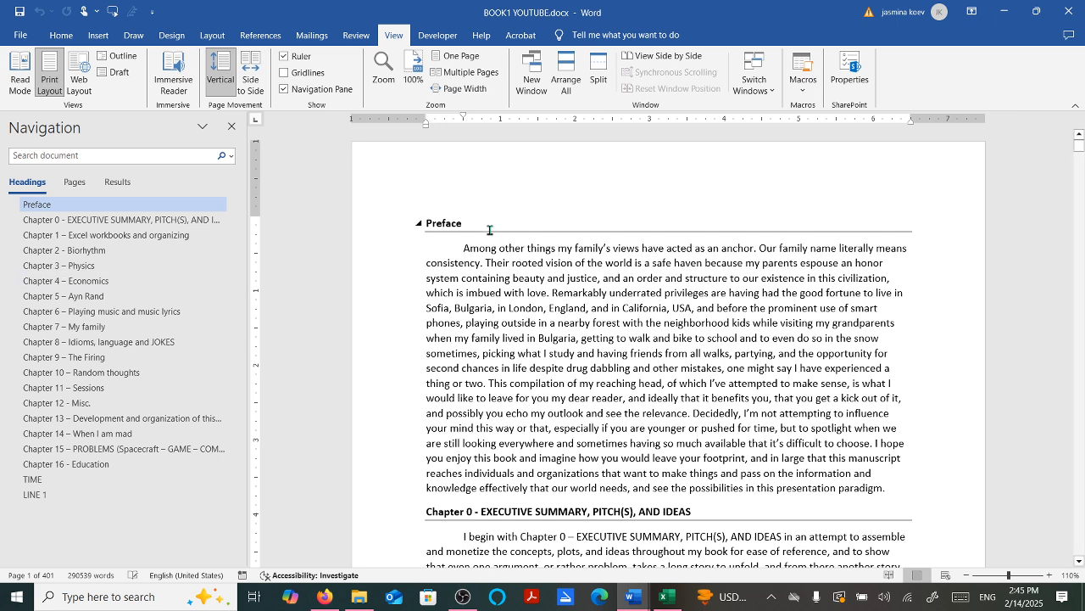
- Check the paragraph styles applied to the Preface heading and the body text below it
left_click(404, 224)
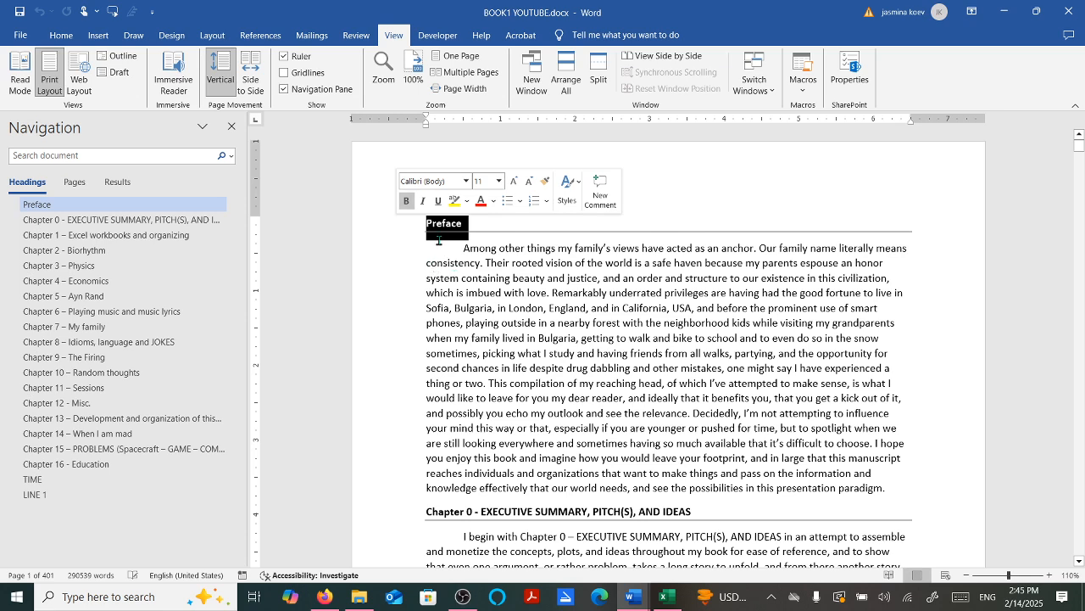
key("alt+h")
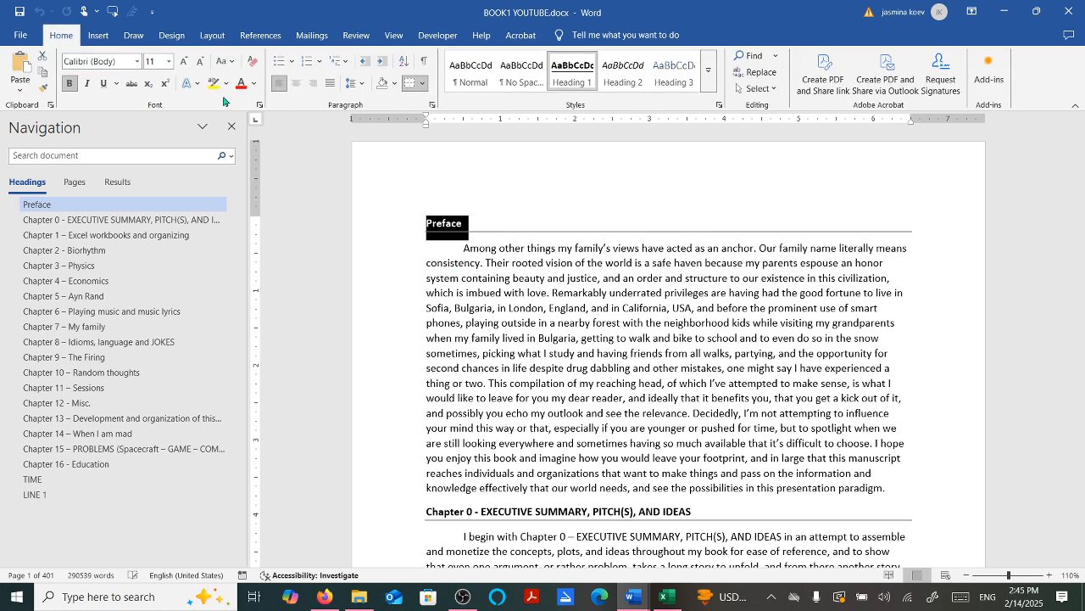
left_click(476, 233)
left_click_drag(477, 227, 424, 225)
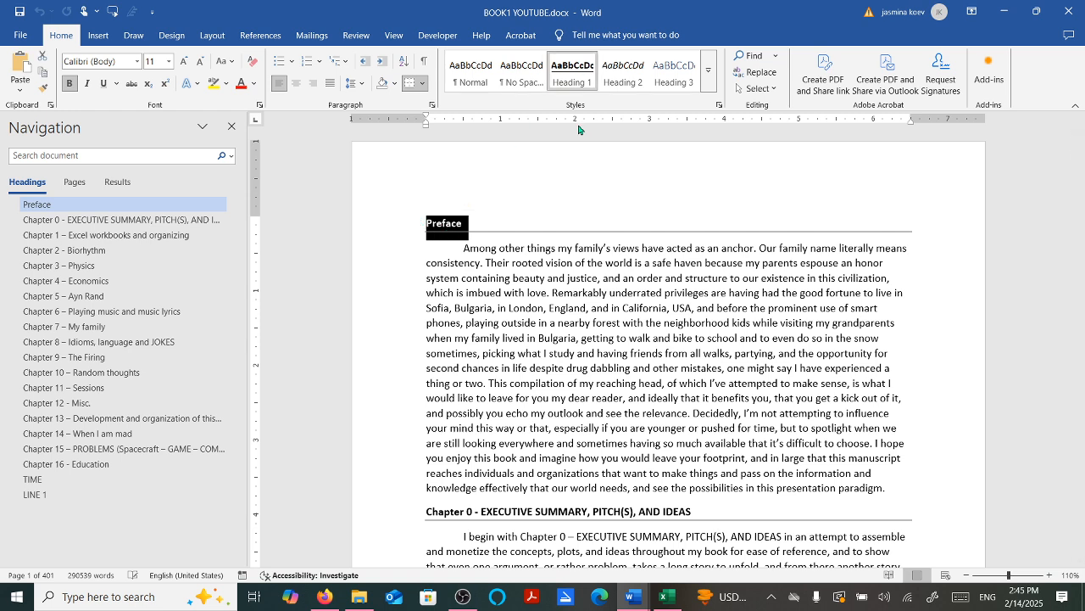
left_click(581, 472)
scroll(622, 464, "down", 3)
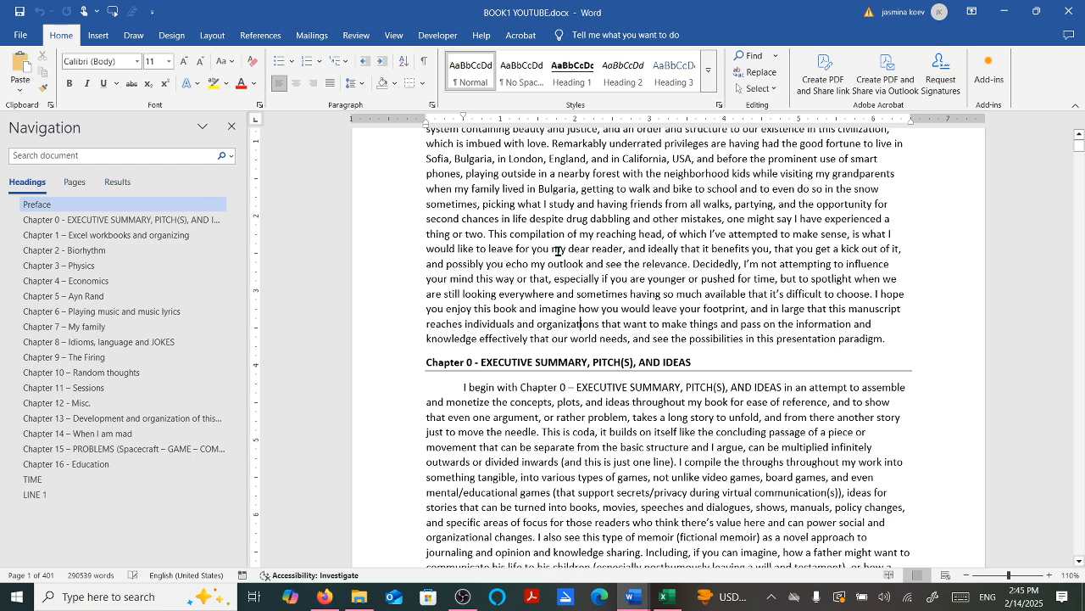
scroll(555, 251, "up", 3)
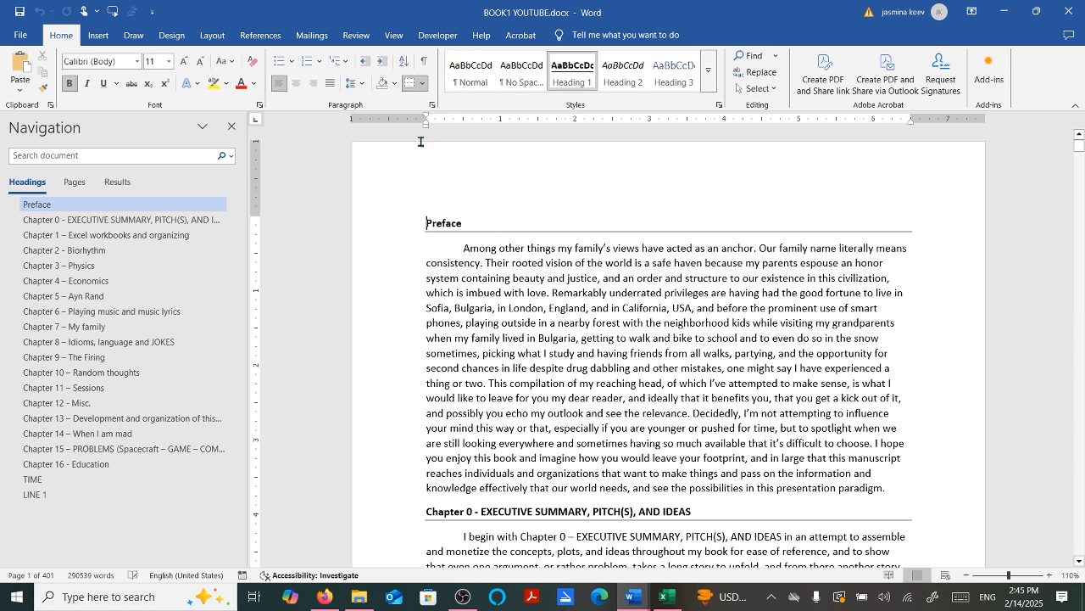
- Insert a page break before the Preface heading and enter the title "Contents" on the new first page
left_click(260, 34)
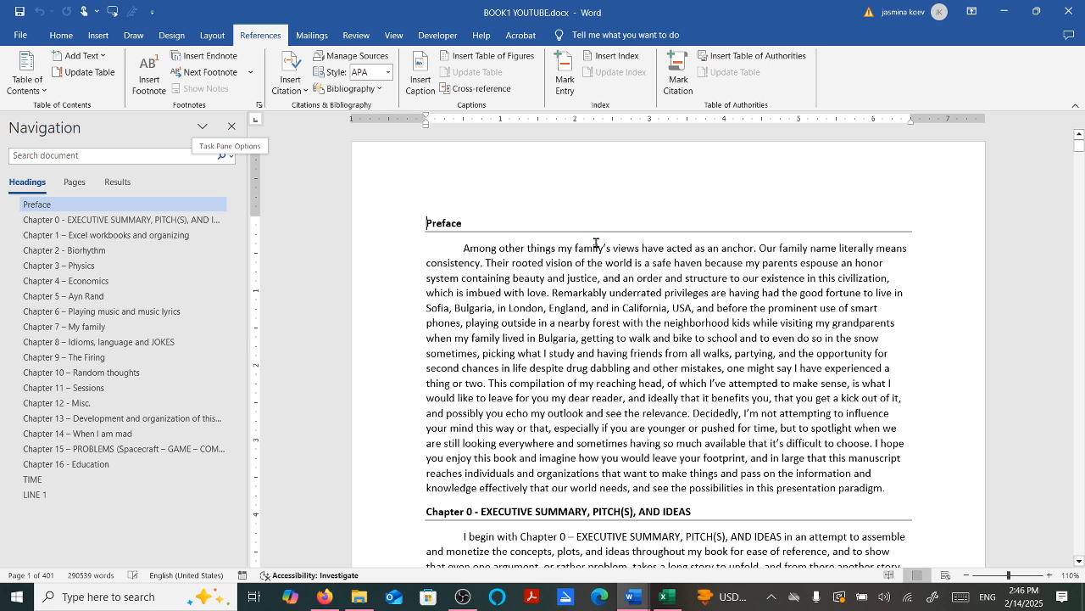
left_click(102, 36)
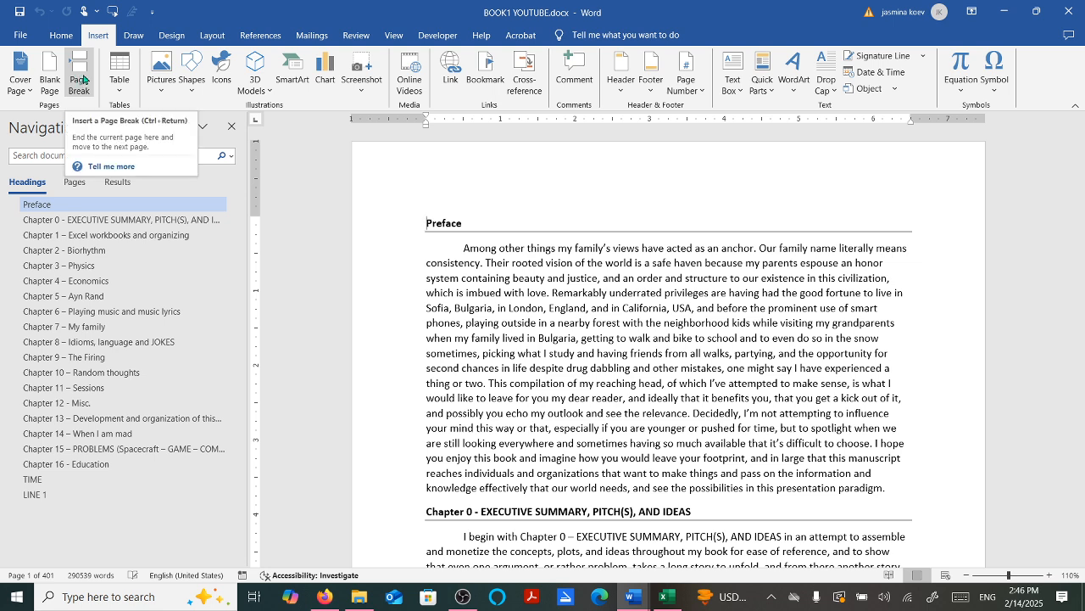
left_click(206, 37)
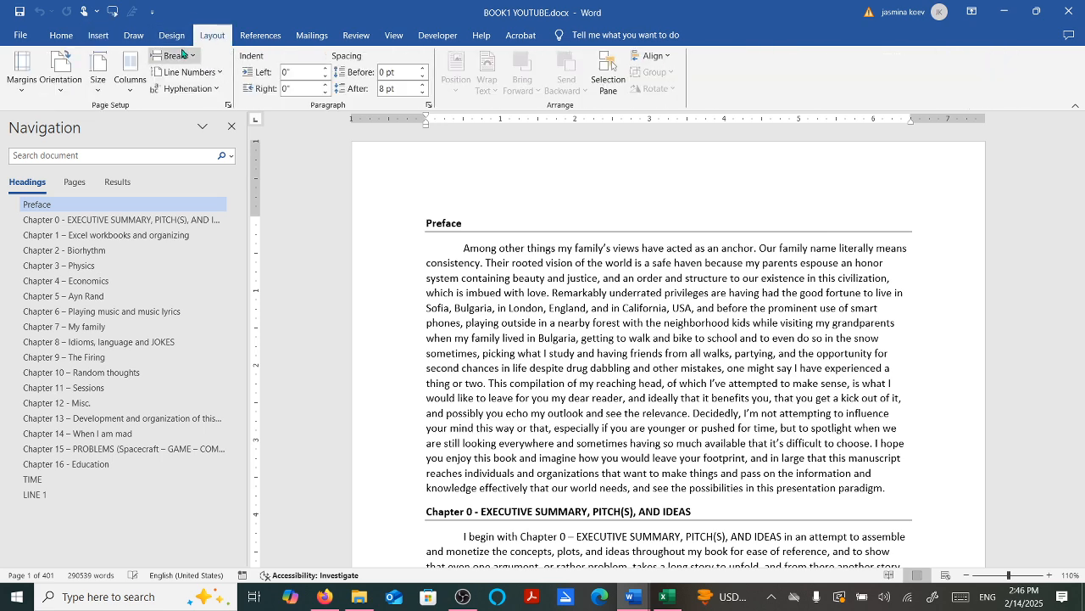
left_click(187, 56)
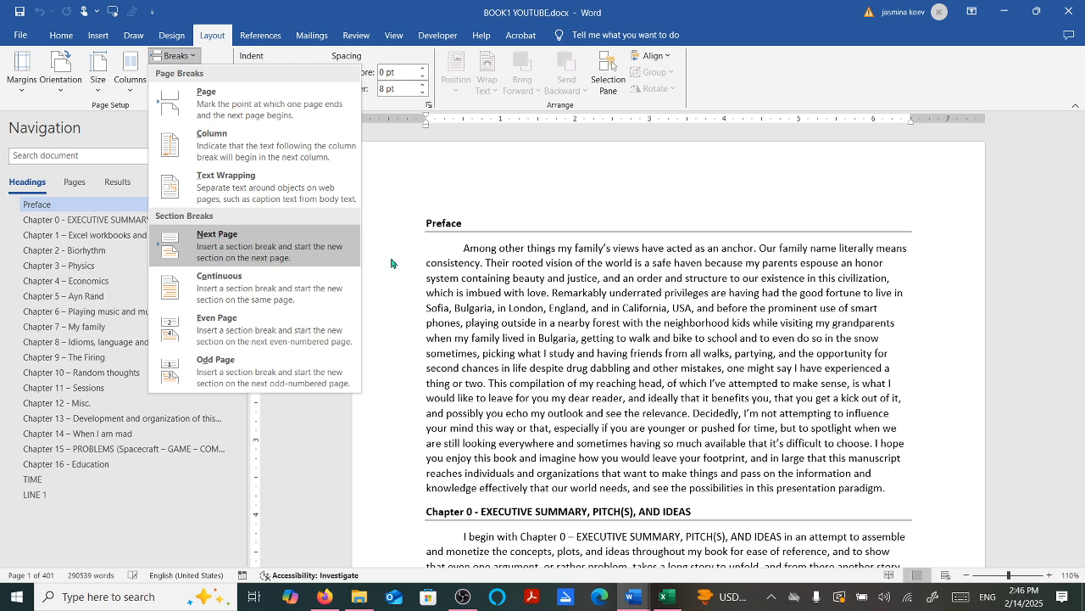
left_click(507, 293)
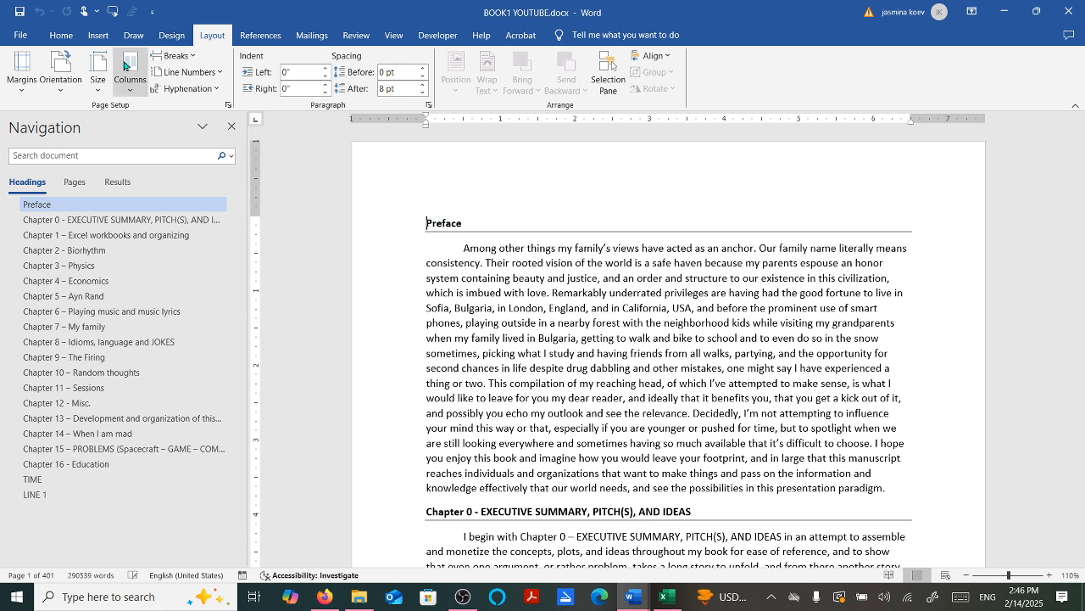
left_click(185, 58)
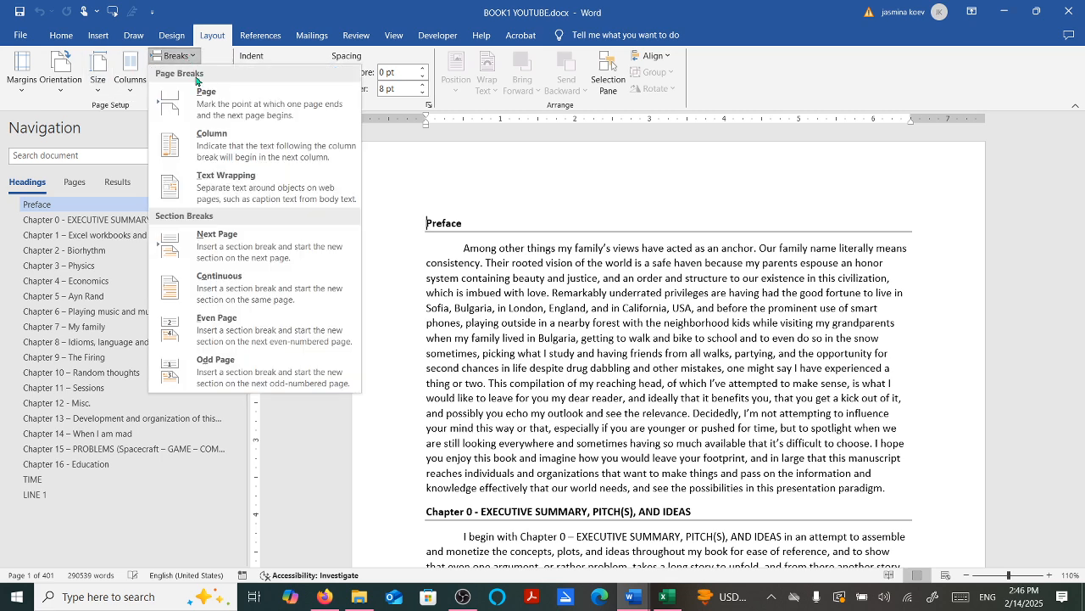
left_click(218, 110)
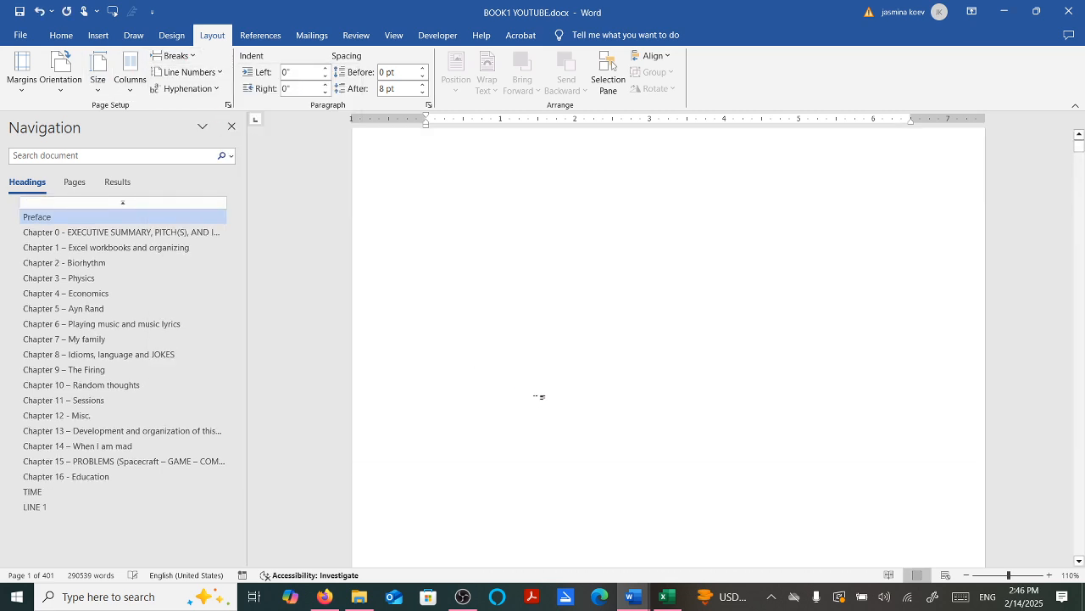
scroll(540, 396, "up", 2)
left_click(451, 209)
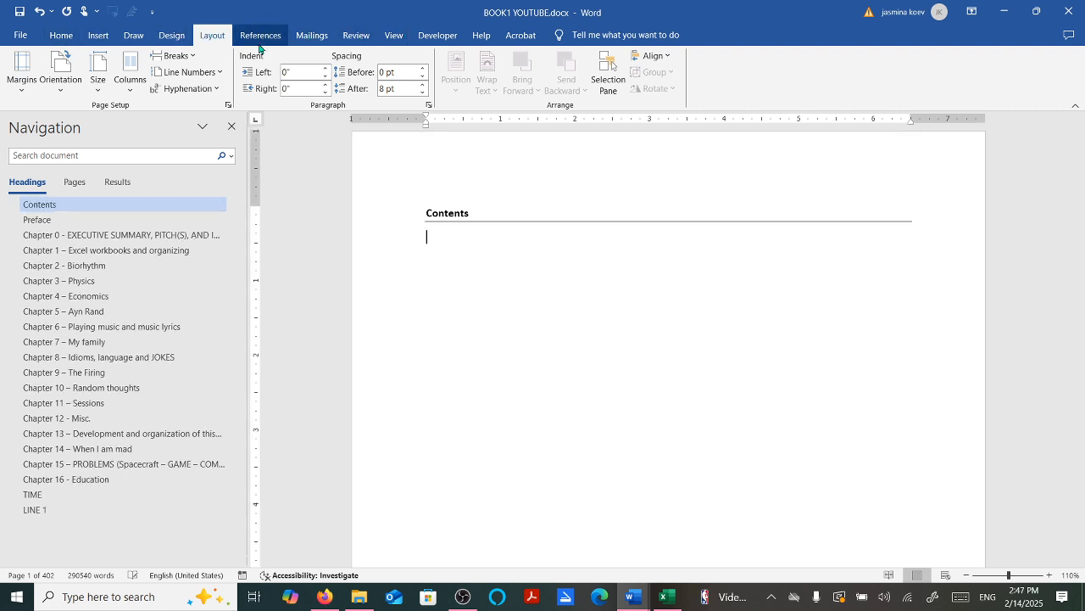
- Insert the built-in Automatic Table 1 table of contents below the Contents title
left_click(260, 35)
left_click(43, 80)
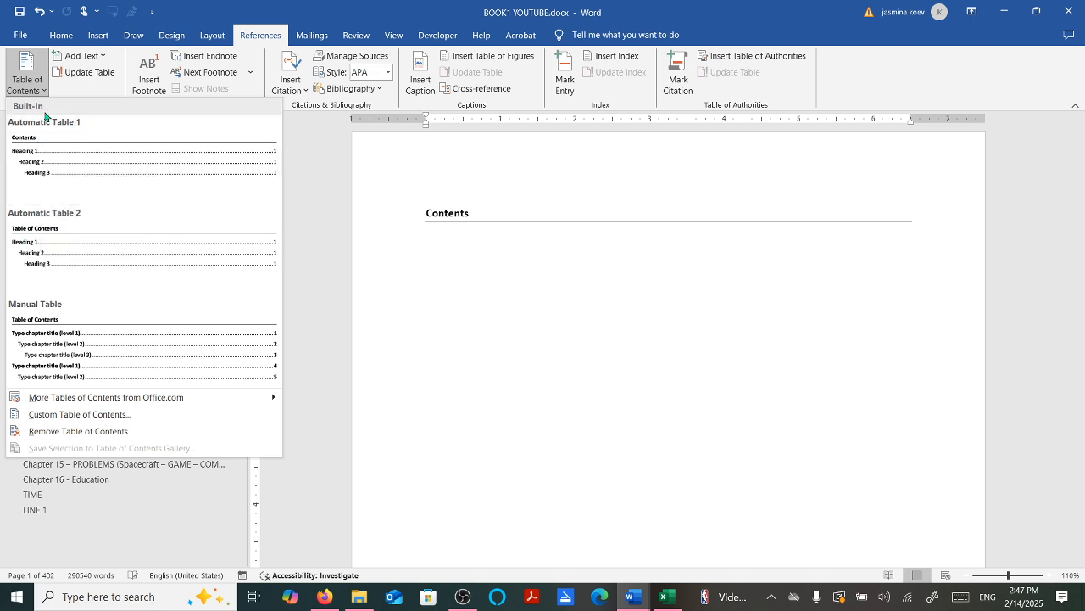
left_click(29, 145)
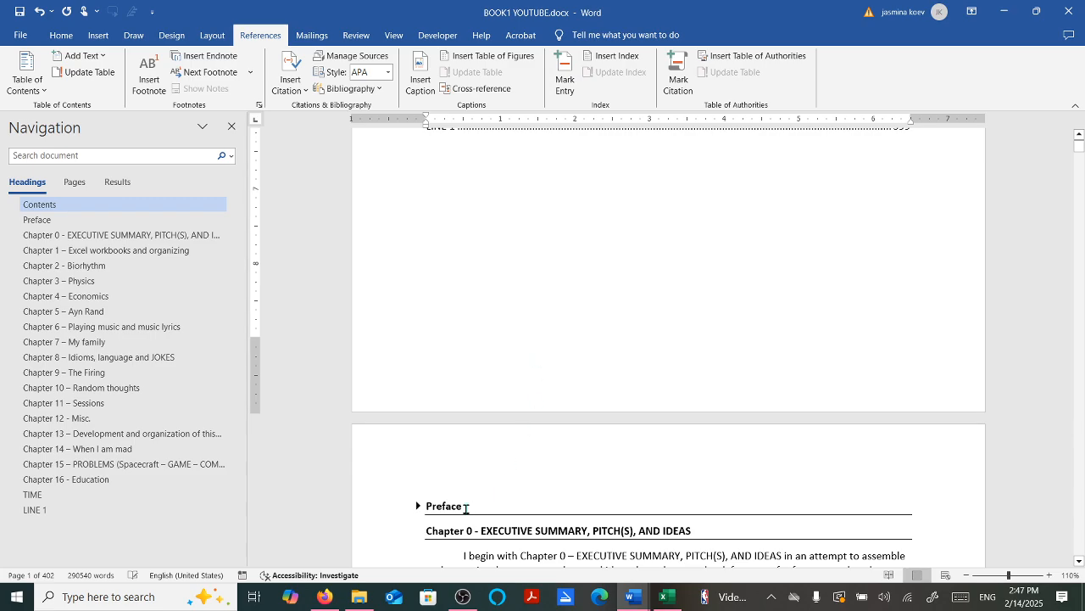
- Expand the collapsed Preface section and return to the table of contents on the first page
left_click(417, 507)
scroll(496, 339, "down", 7)
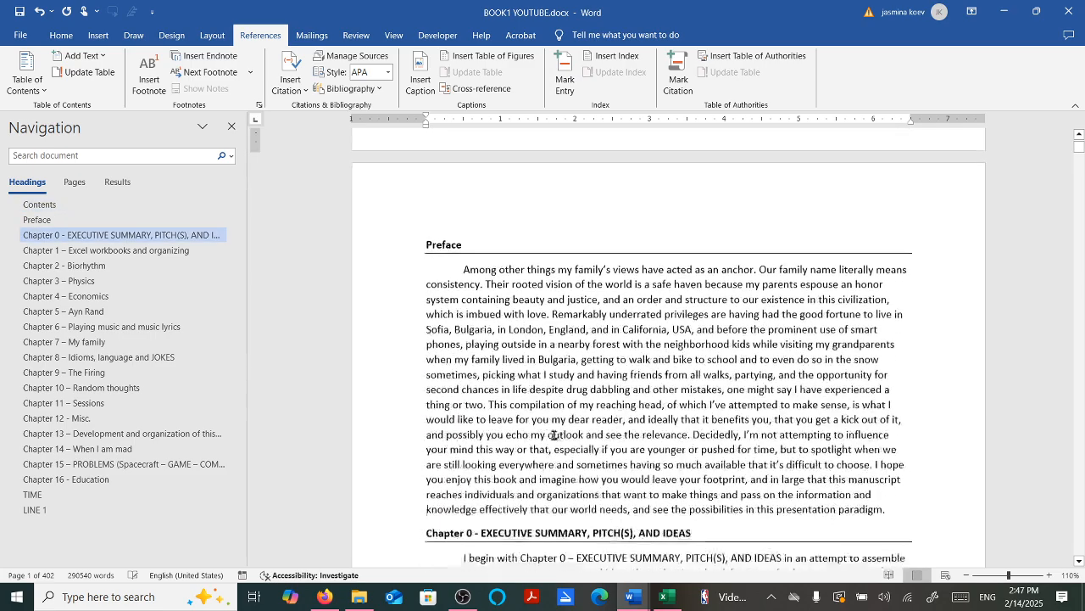
scroll(471, 311, "up", 3)
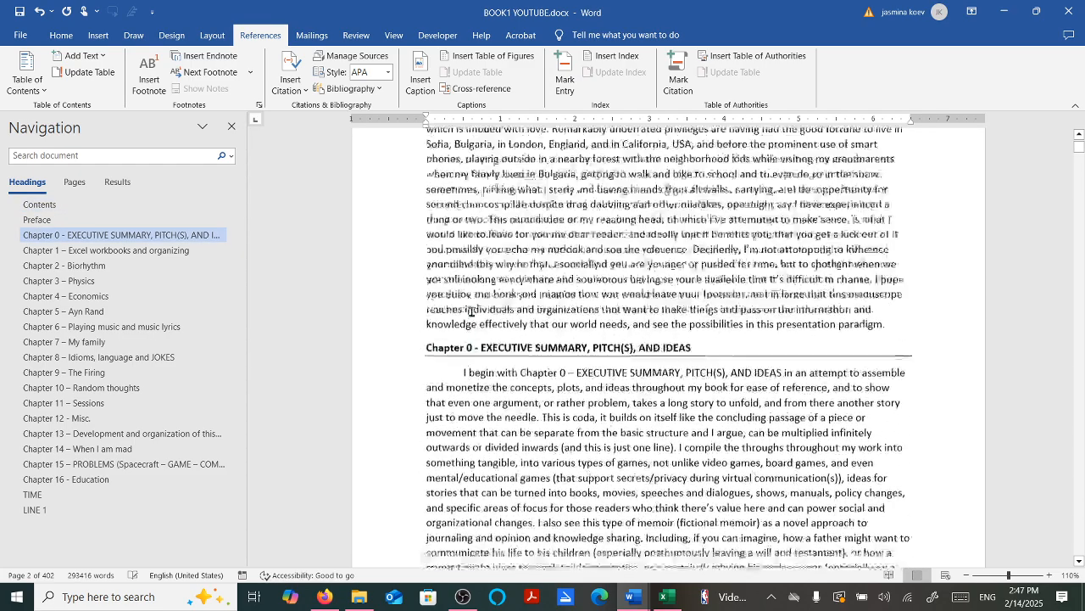
scroll(593, 314, "up", 10)
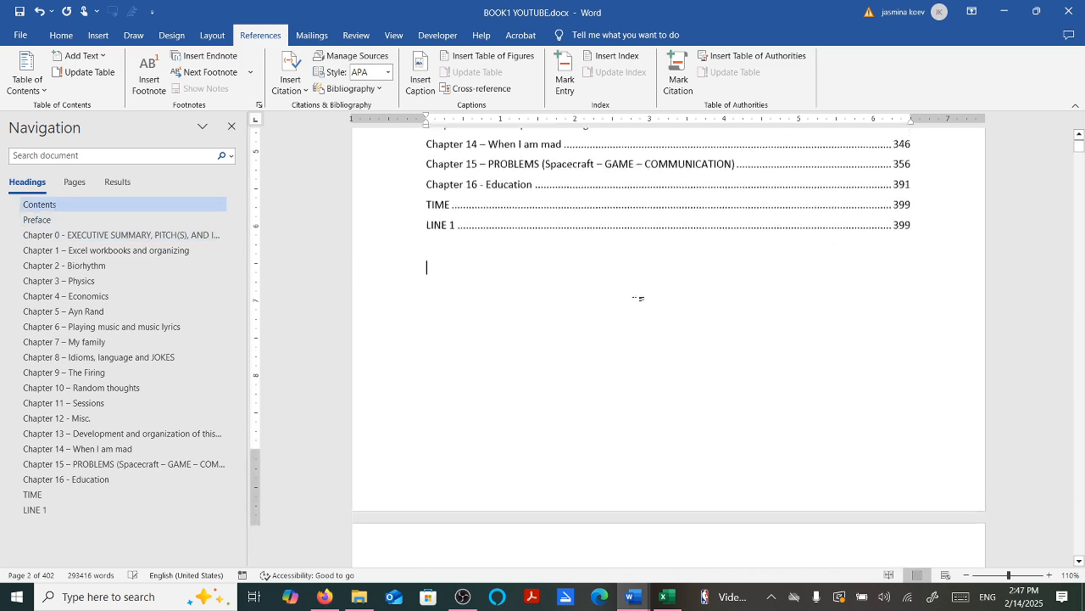
scroll(639, 301, "up", 3)
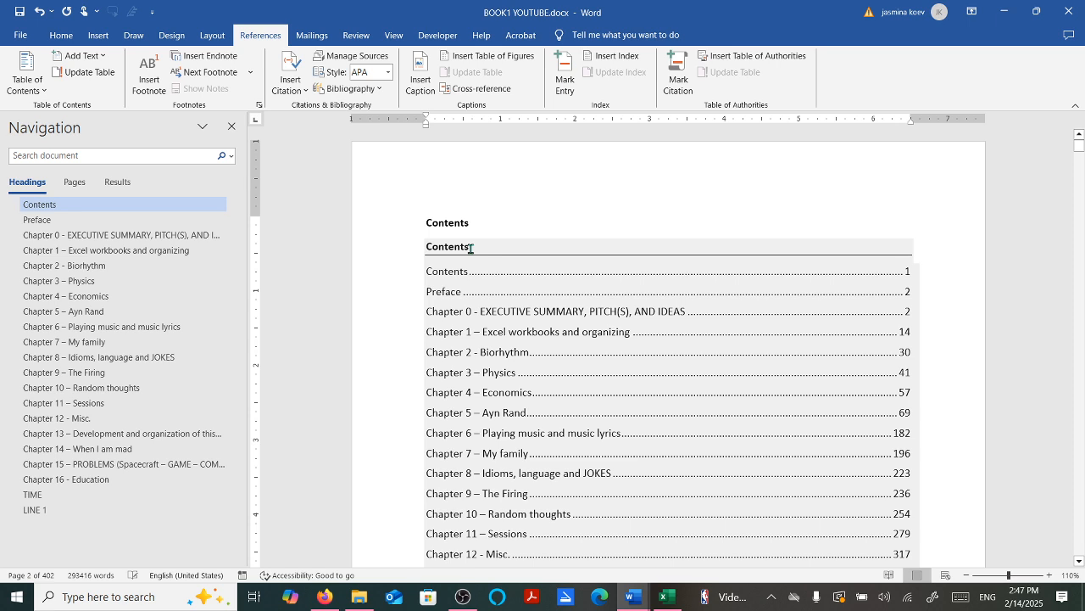
- Delete the Contents entry with its page number and leftover empty line from the table of contents
left_click(472, 248)
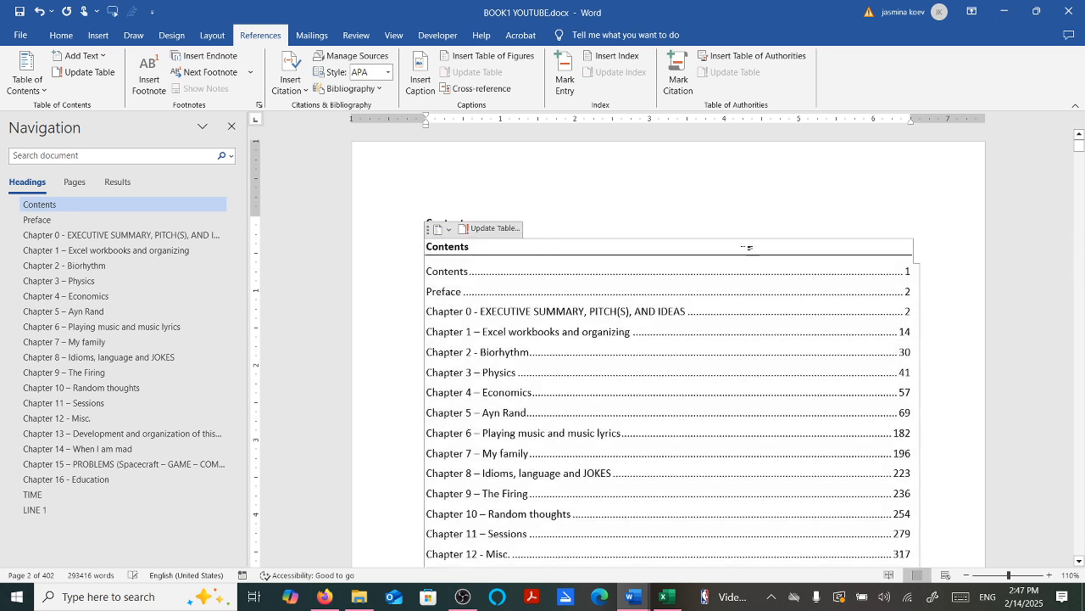
left_click(538, 217)
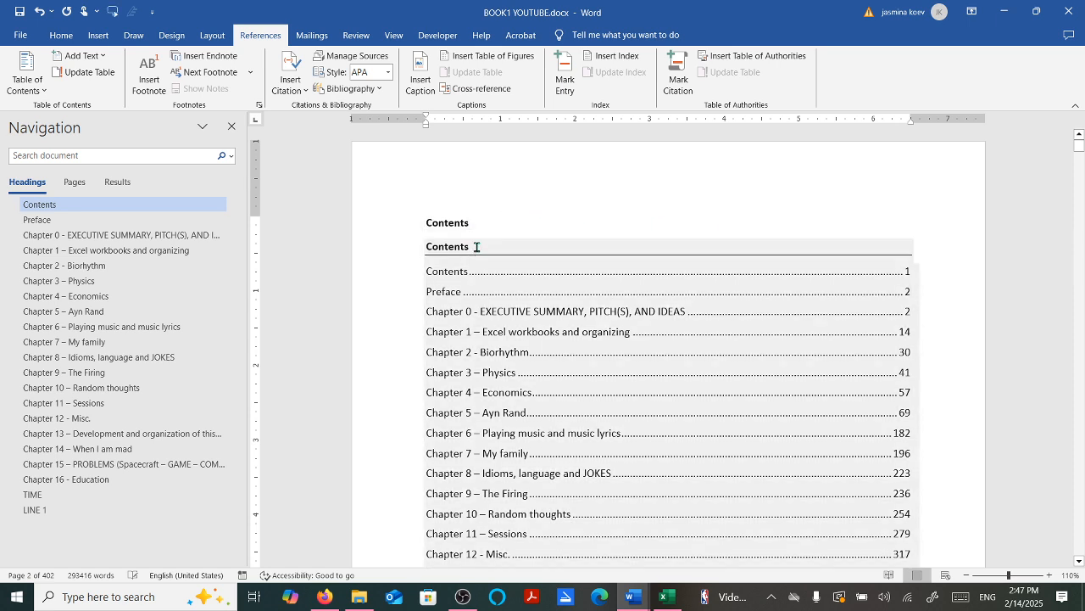
left_click(477, 247)
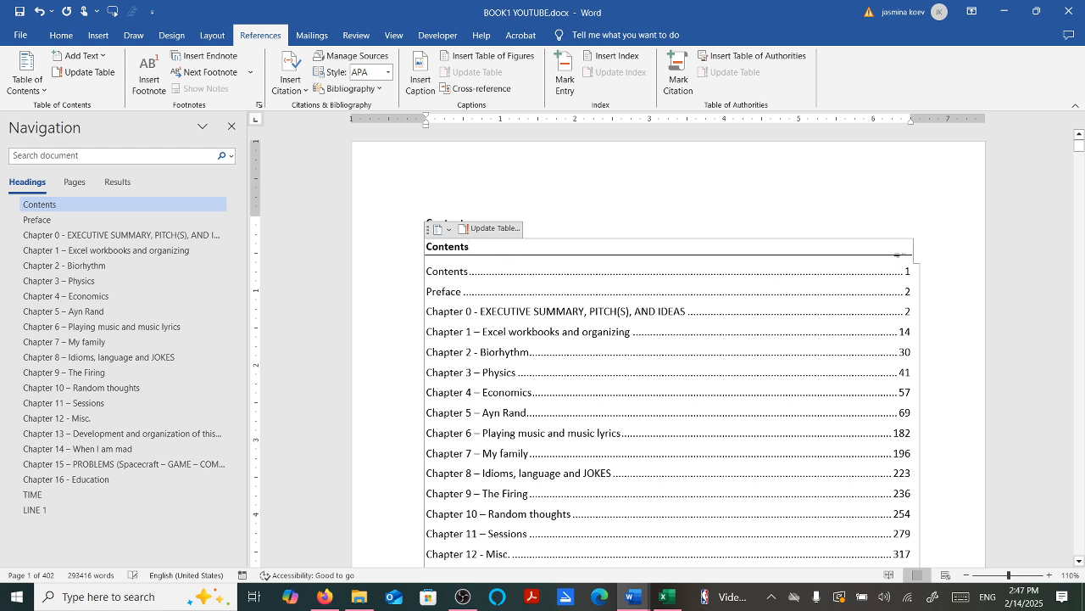
left_click_drag(911, 271, 650, 268)
left_click(652, 267)
left_click_drag(909, 271, 691, 263)
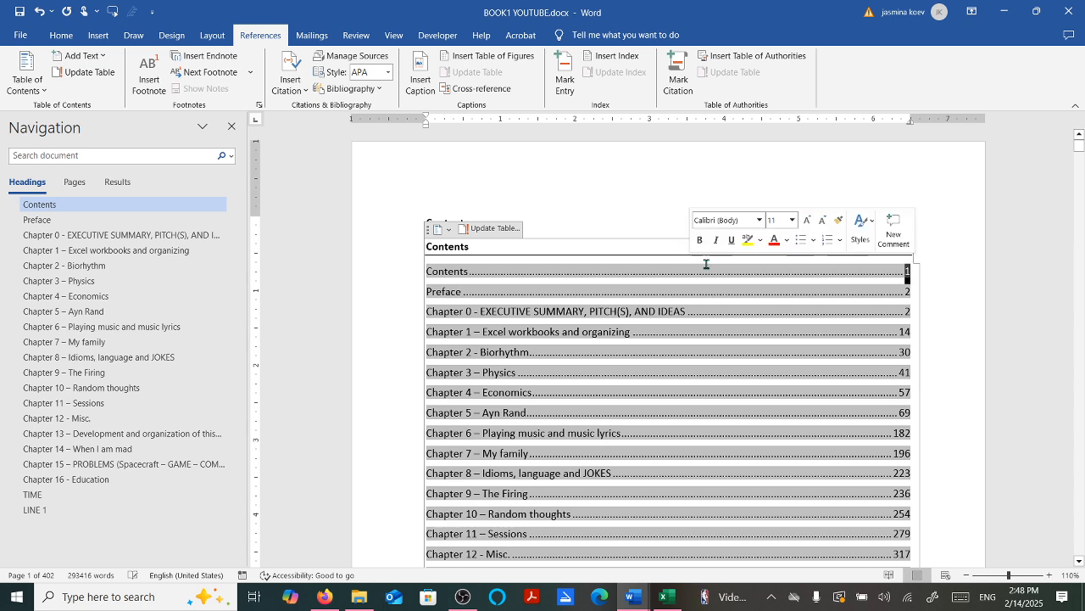
key("BackSpace")
key("BackSpace")
key("BackSpace")
key("BackSpace")
key("BackSpace")
key("BackSpace")
key("BackSpace")
key("BackSpace")
key("BackSpace")
key("BackSpace")
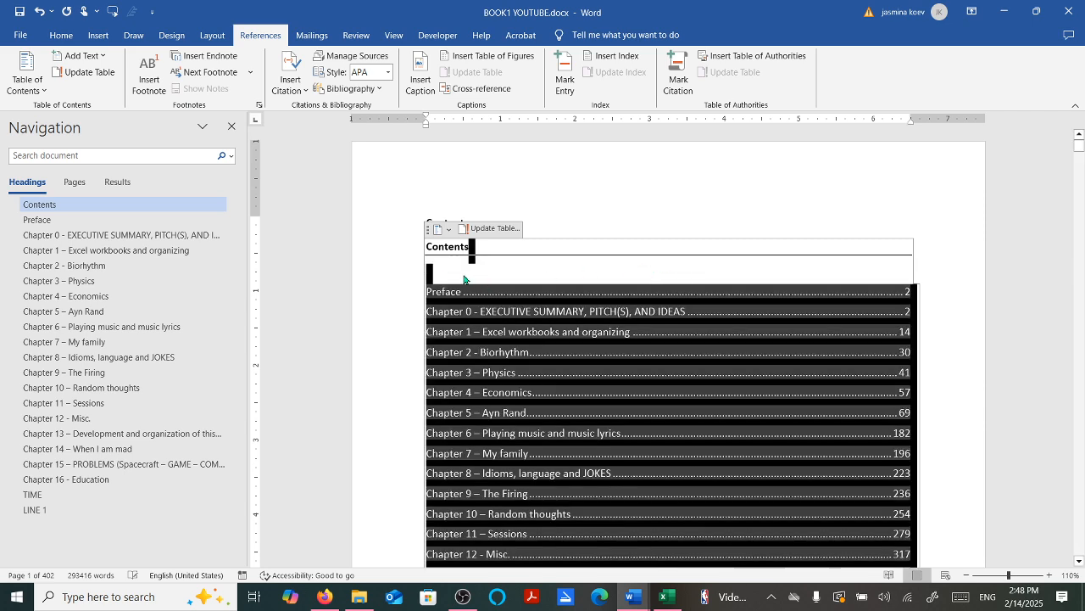
left_click(438, 278)
key("BackSpace")
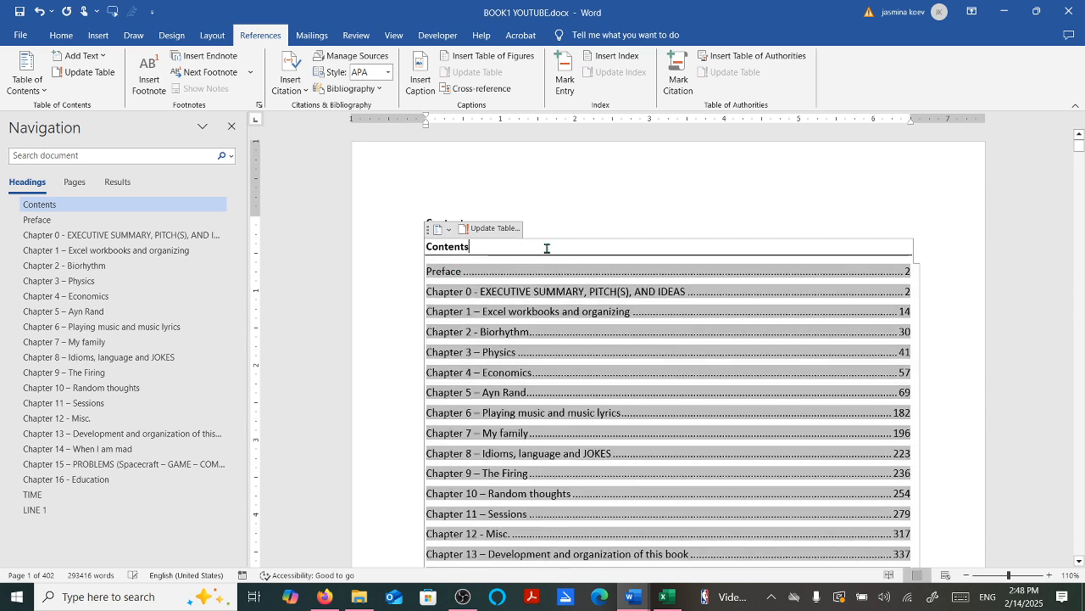
- Delete the duplicate title text "Contents" inside the table of contents
key("BackSpace")
key("BackSpace")
key("BackSpace")
key("BackSpace")
key("BackSpace")
key("BackSpace")
key("BackSpace")
key("BackSpace")
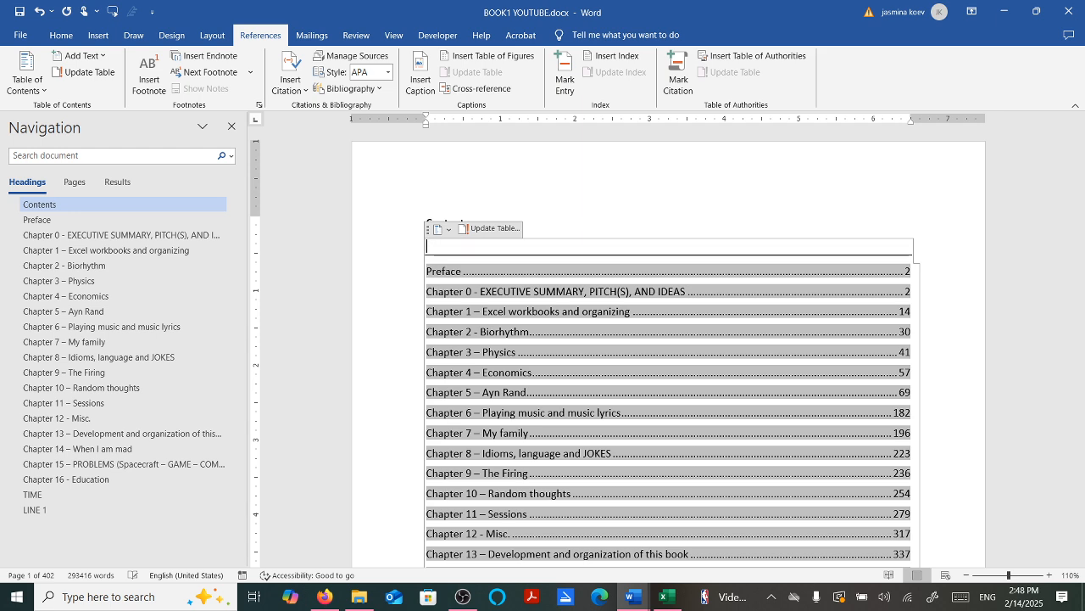
- Try to paste a copy of the Contents title into the empty title line of the table of contents
left_click(574, 270)
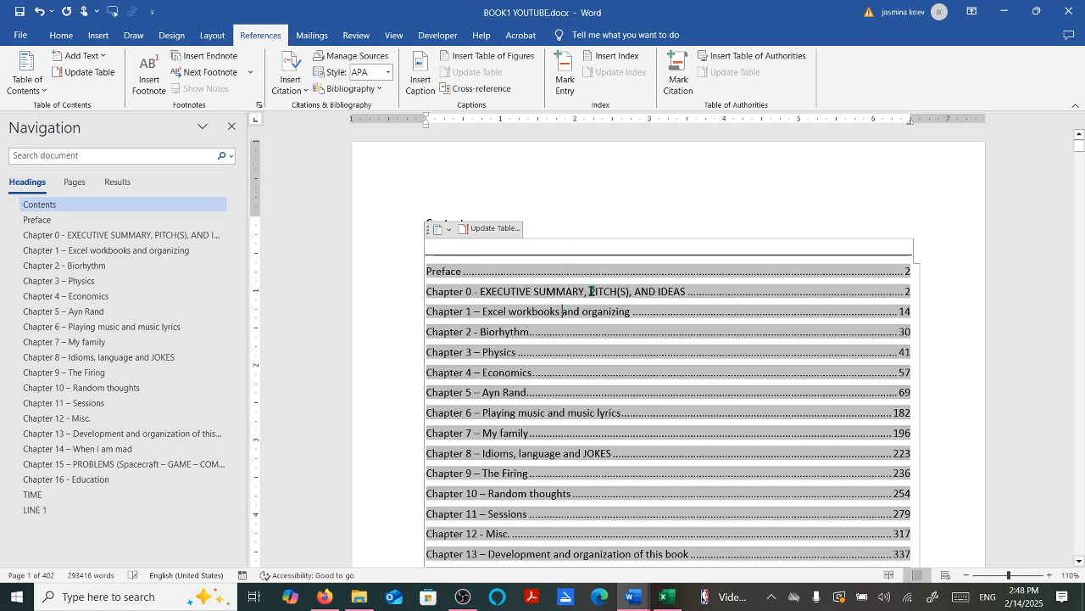
left_click(627, 219)
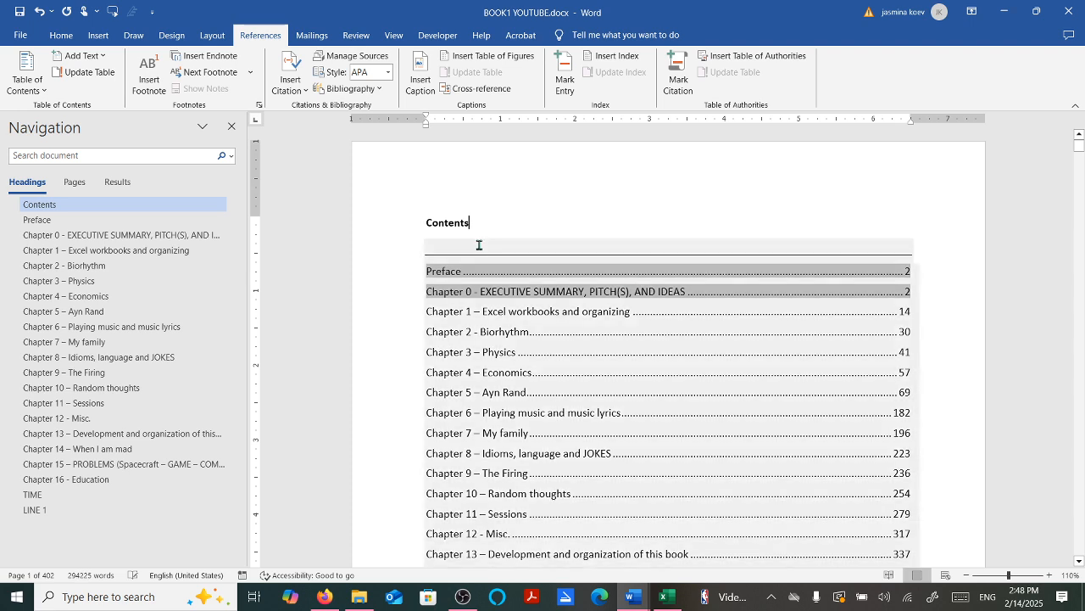
left_click(479, 245)
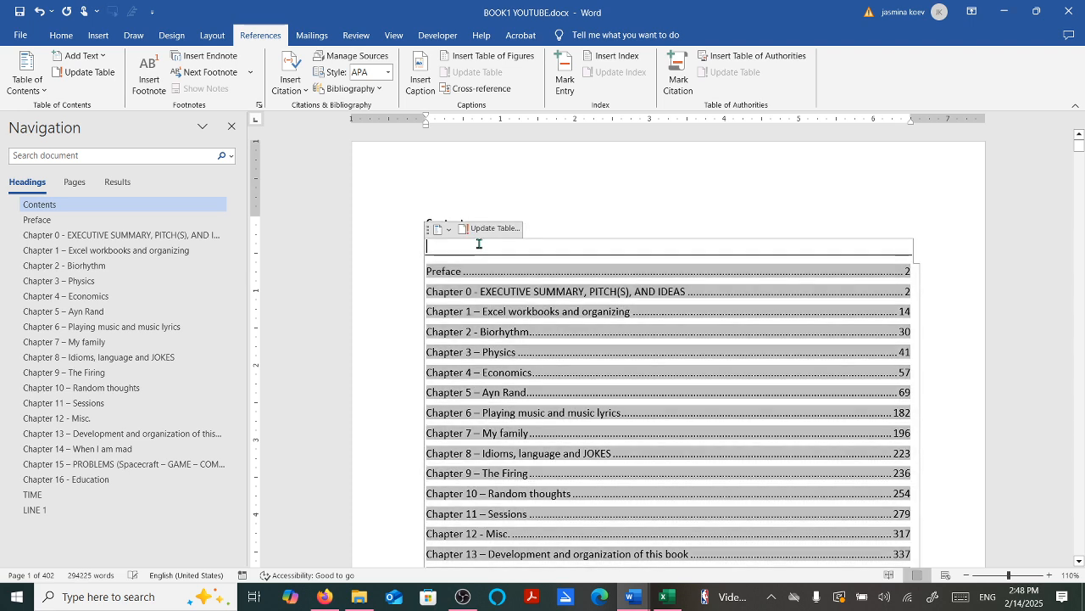
left_click(441, 222)
left_click(383, 224)
key("ctrl+c")
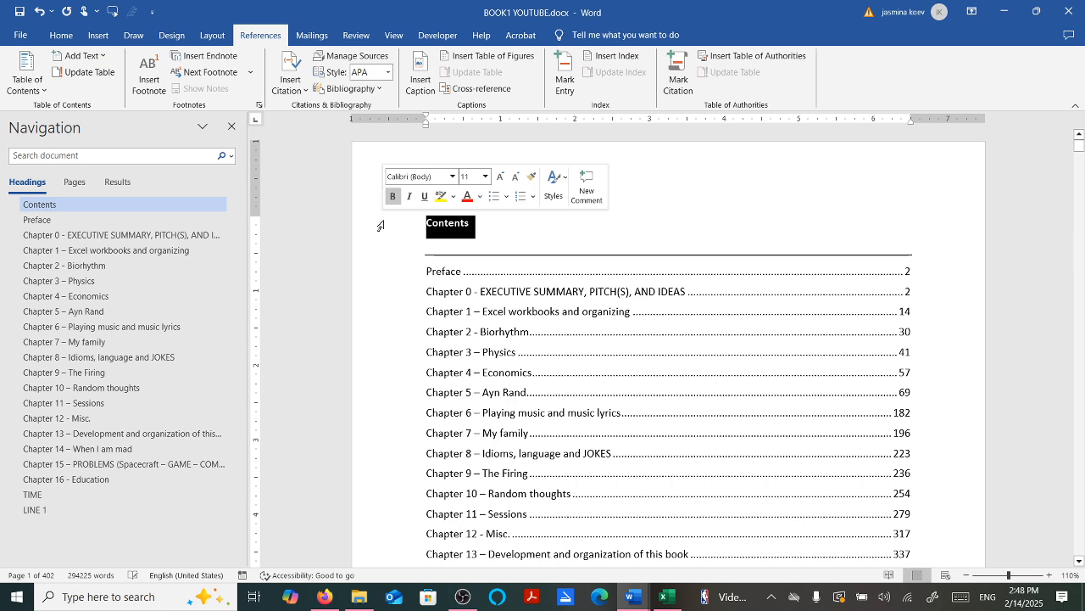
left_click(433, 252)
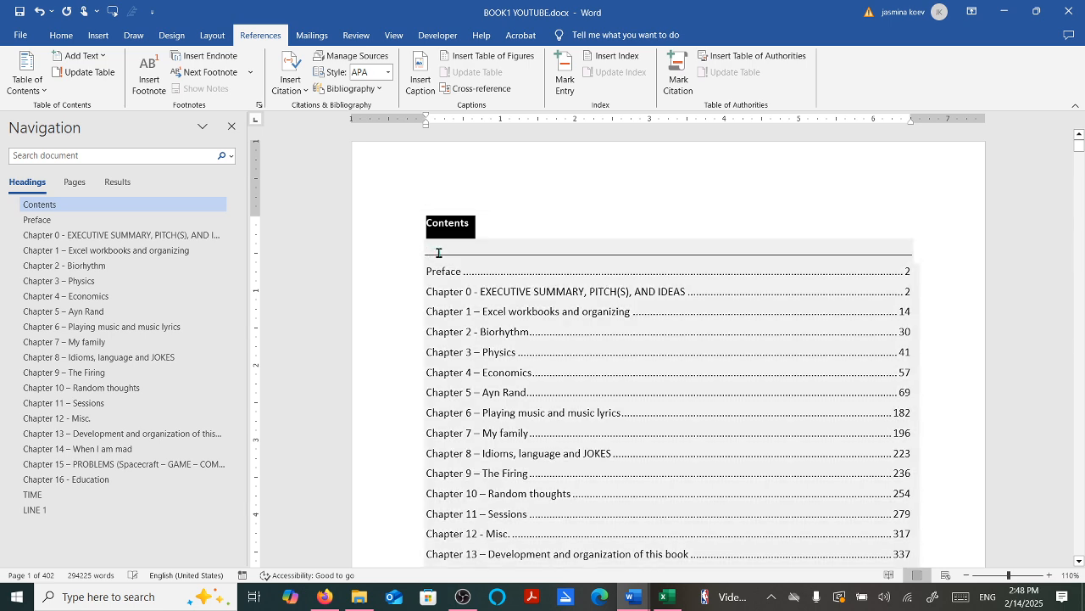
key("Delete")
key("ctrl+v")
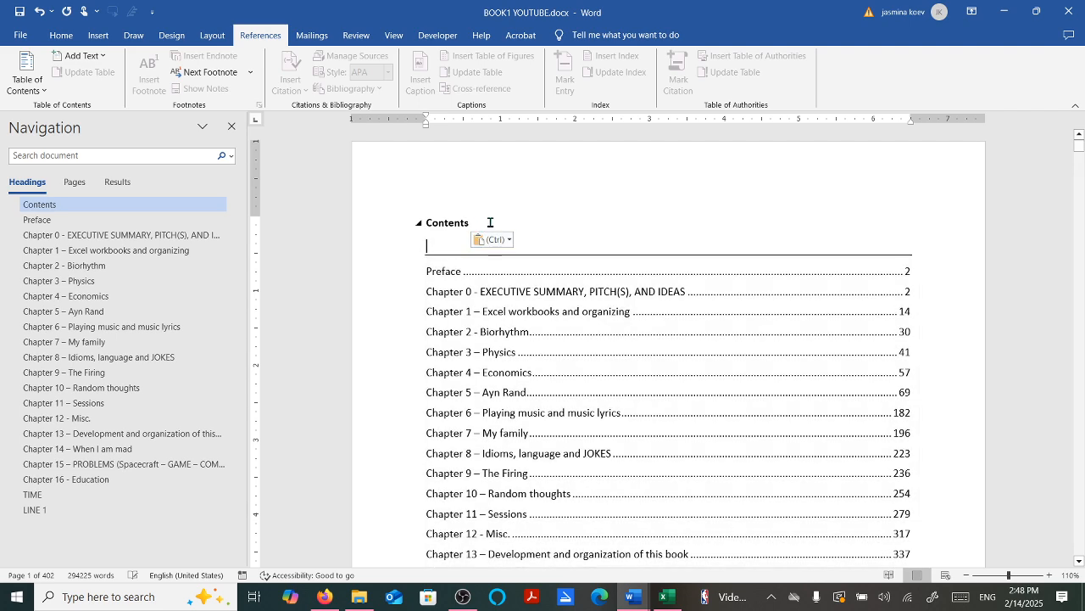
left_click(457, 251)
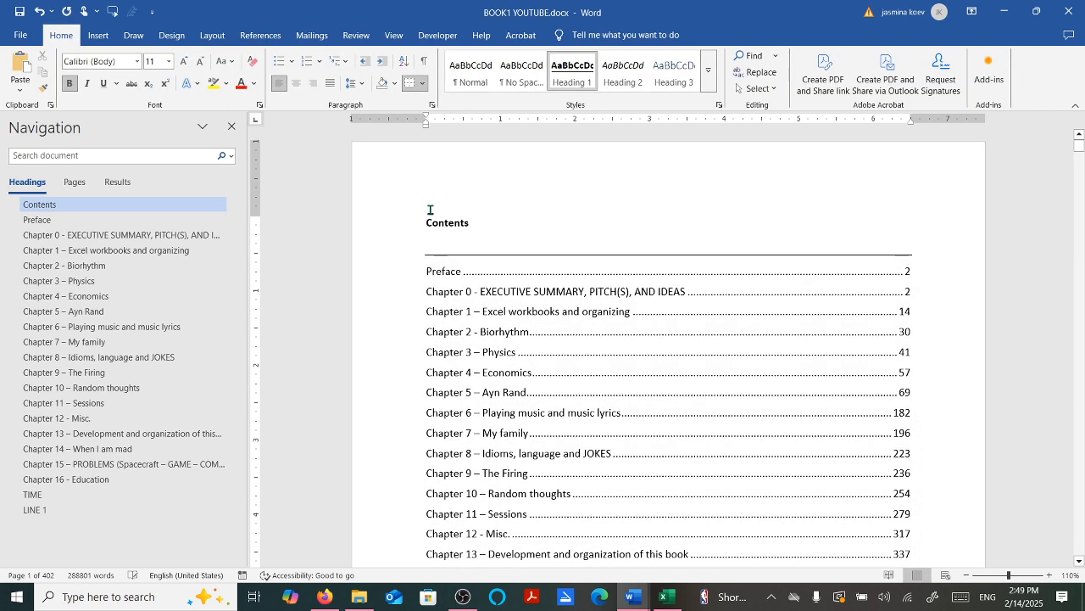
left_click(477, 245)
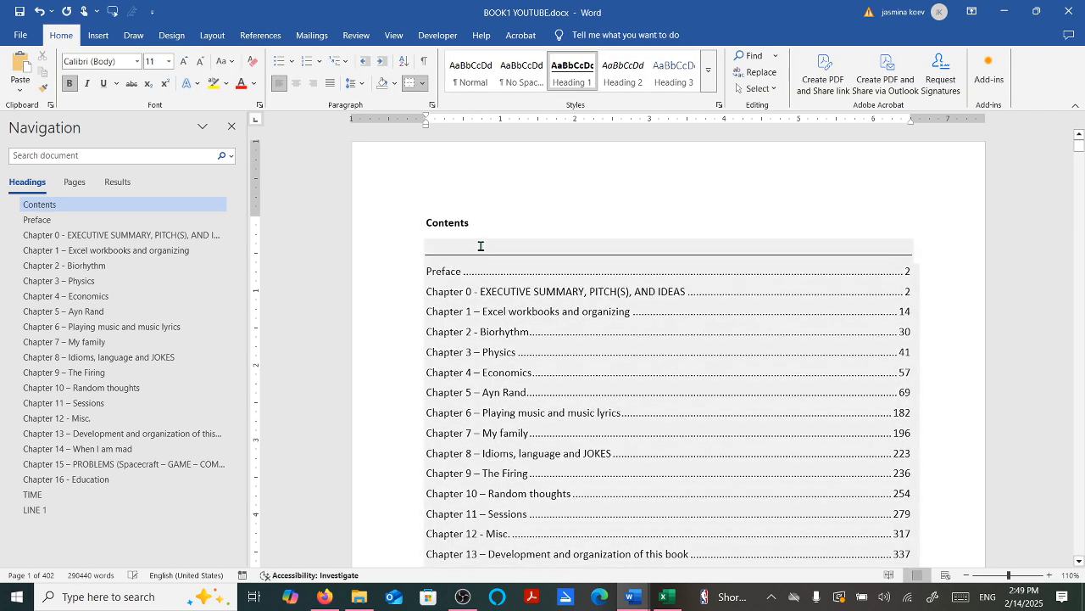
- Insert a page break between the Preface text and the Chapter 0 heading, and remove the empty line above that heading
scroll(480, 245, "down", 9)
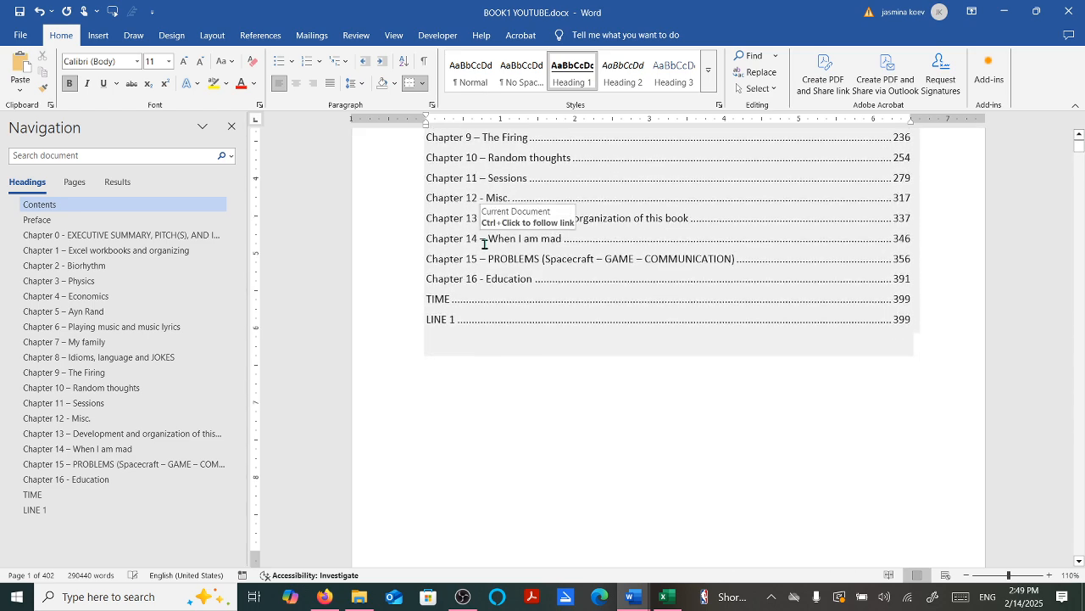
scroll(484, 244, "down", 10)
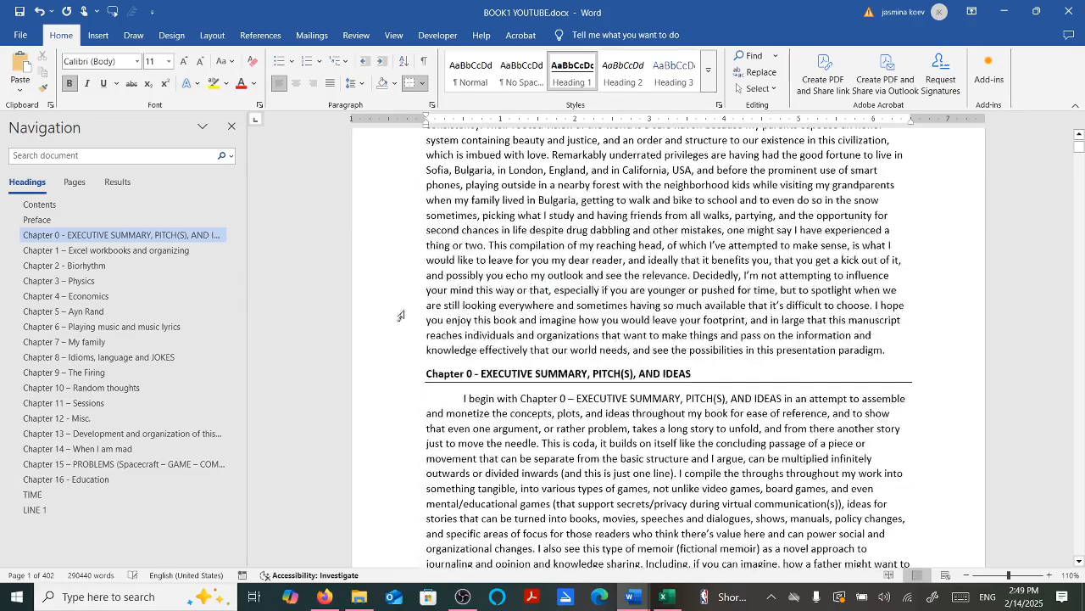
scroll(446, 245, "up", 5)
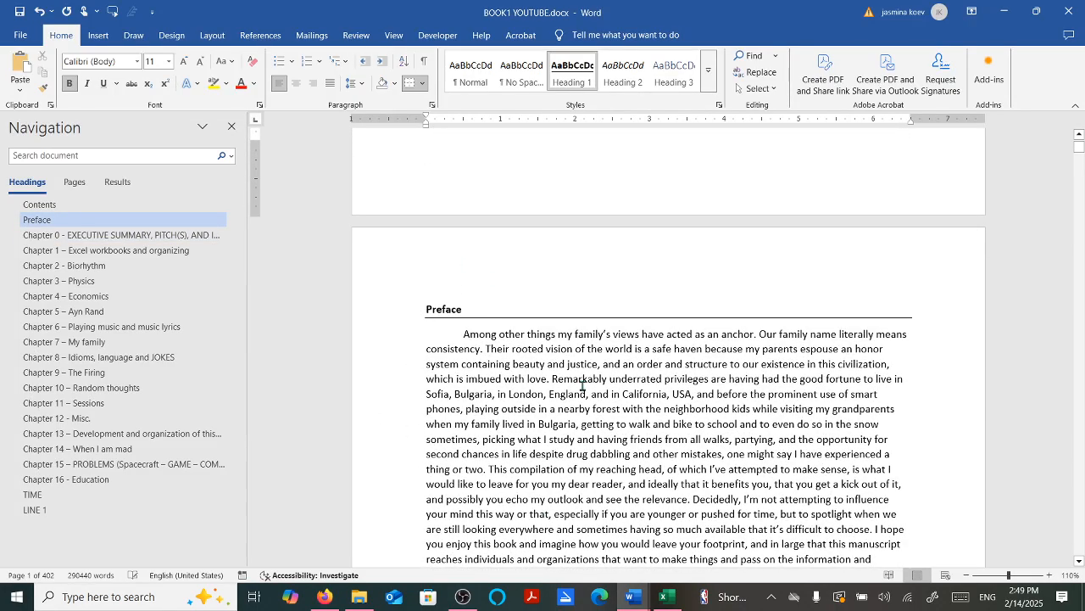
scroll(591, 380, "down", 3)
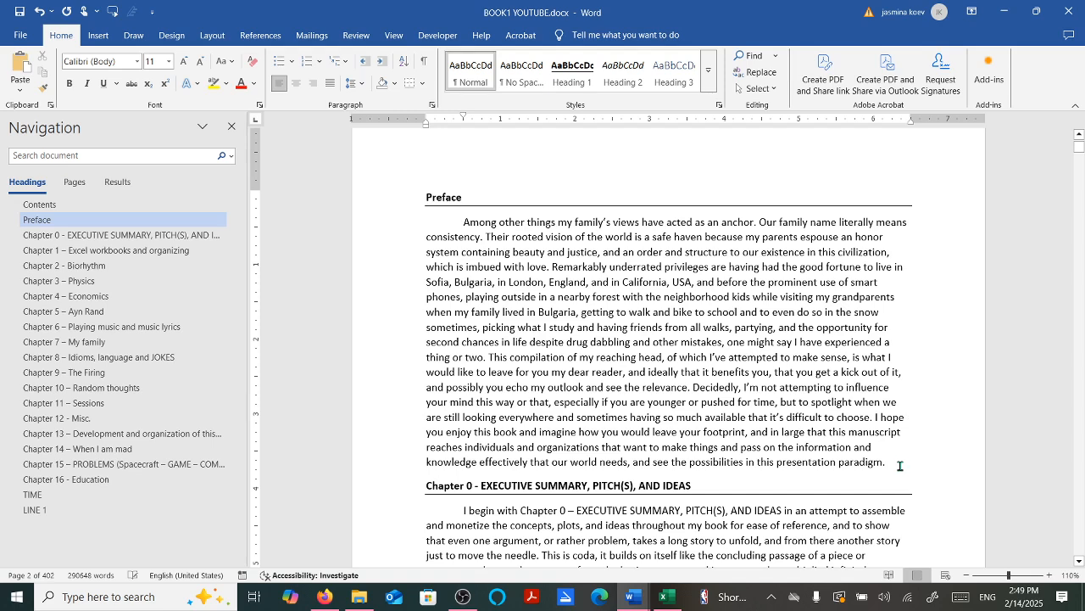
key("Return")
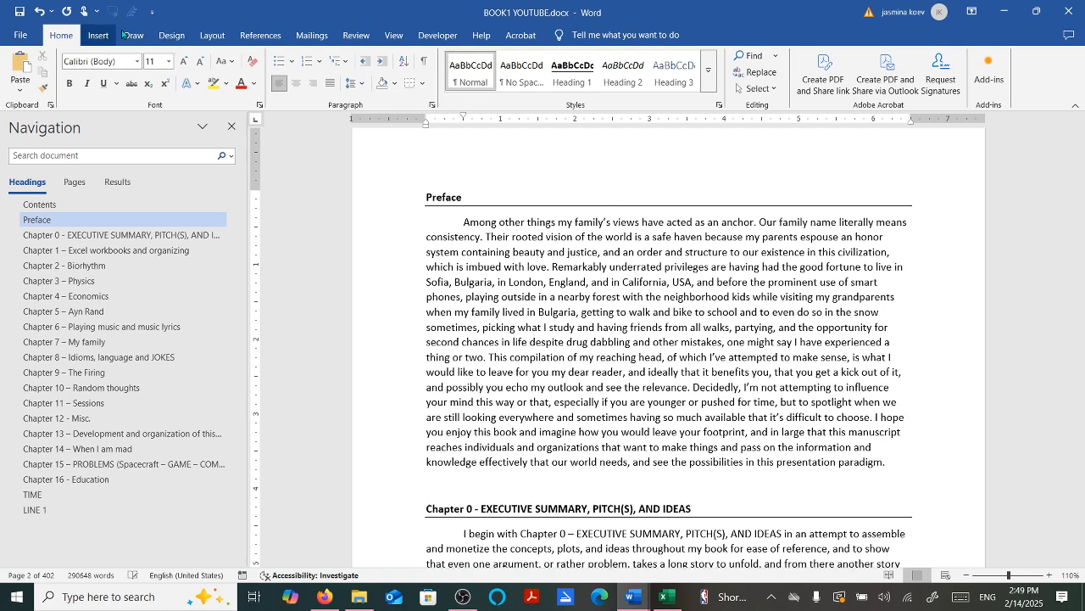
left_click(212, 35)
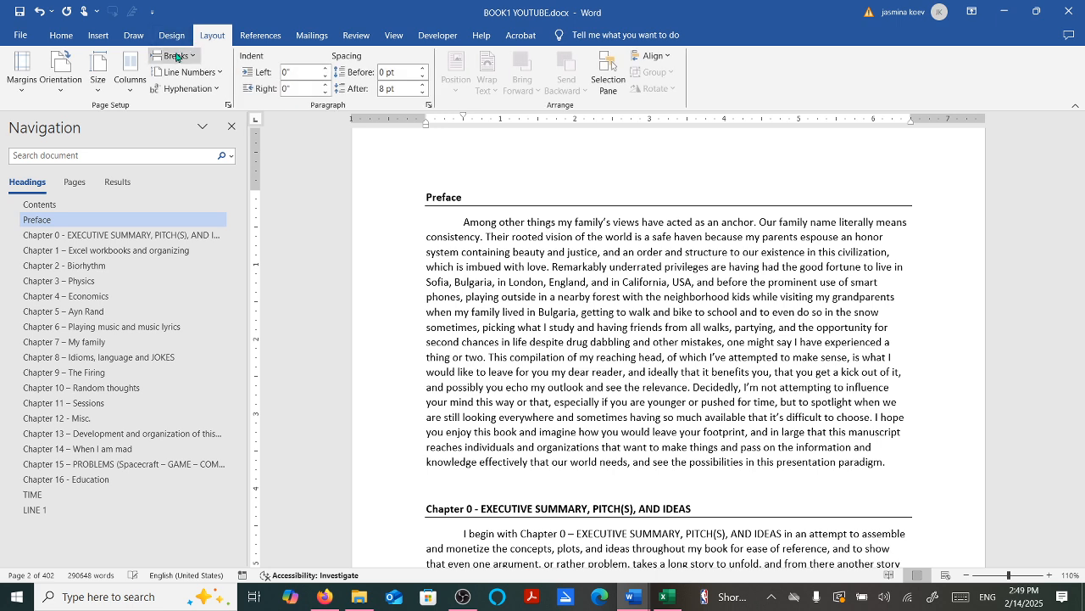
left_click(176, 57)
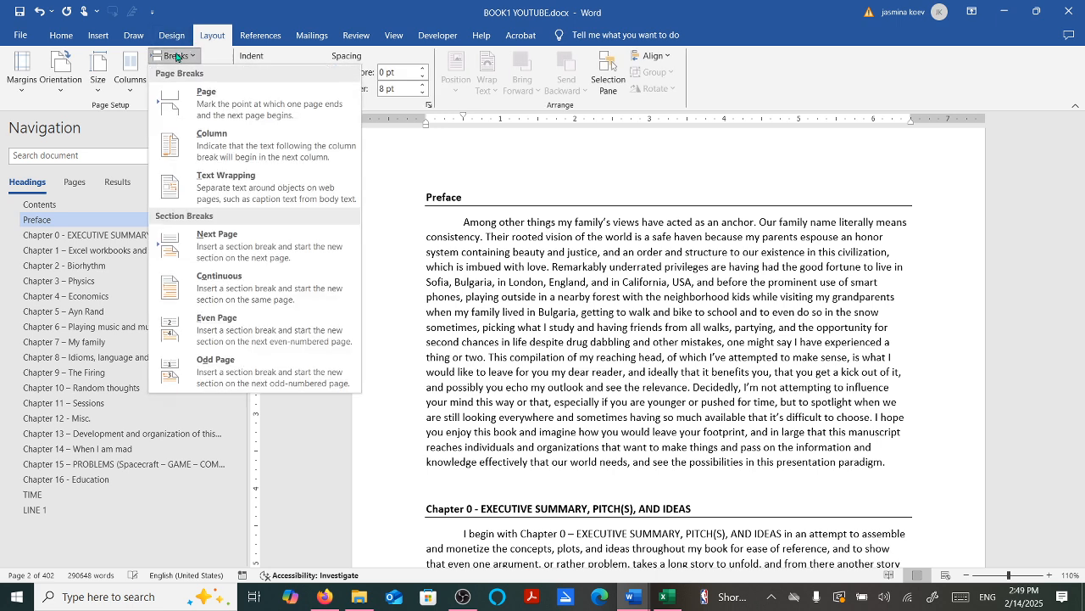
left_click(218, 101)
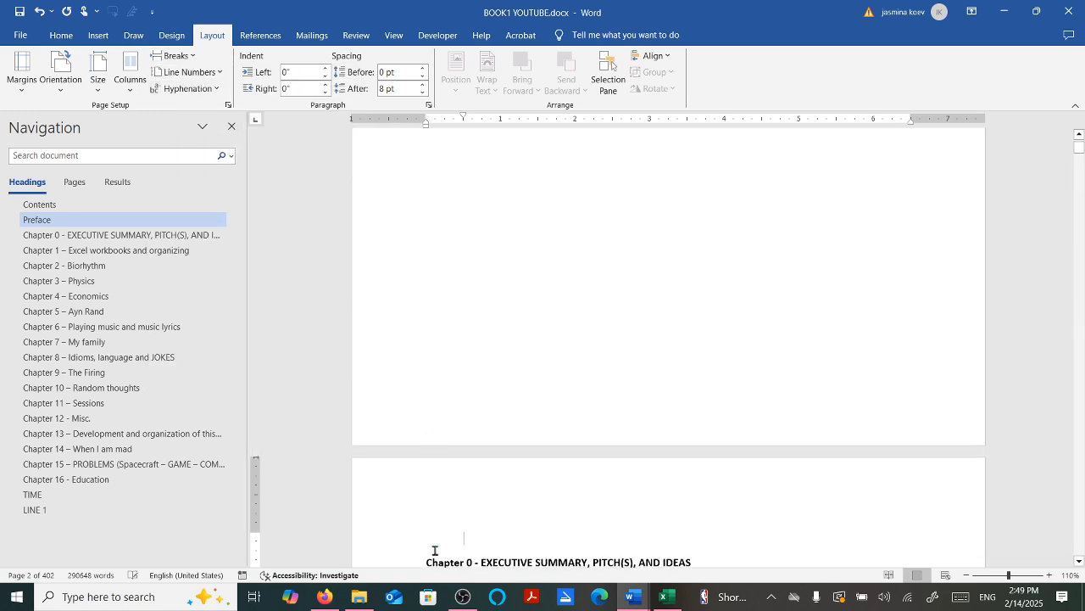
key("BackSpace")
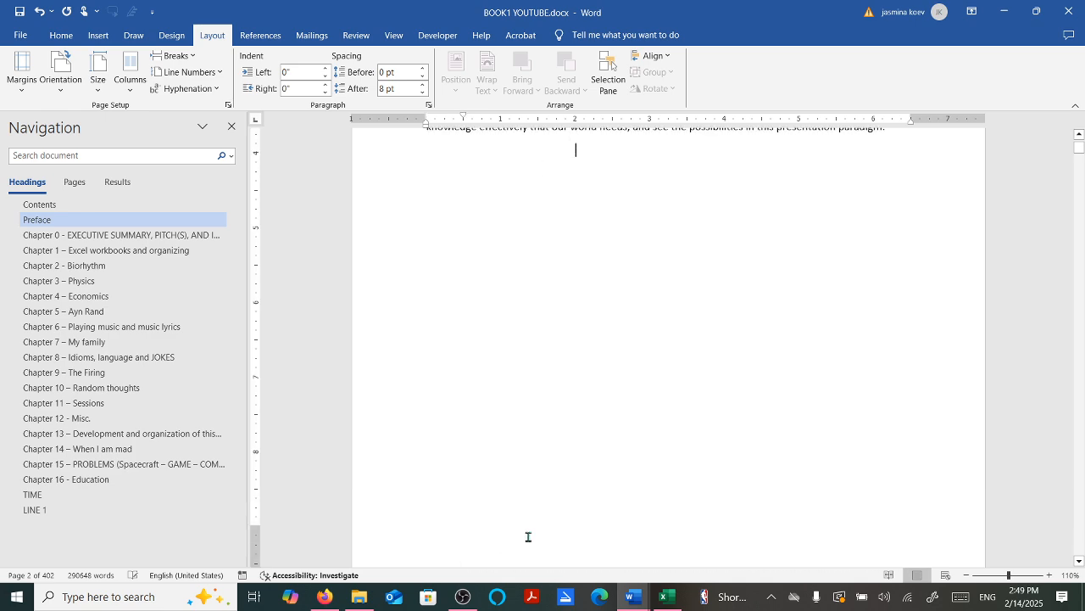
scroll(566, 482, "down", 7)
- Try to adjust the spacing in front of the Chapter 0 heading, and undo these edits to restore its formatting and page break
left_click(442, 312)
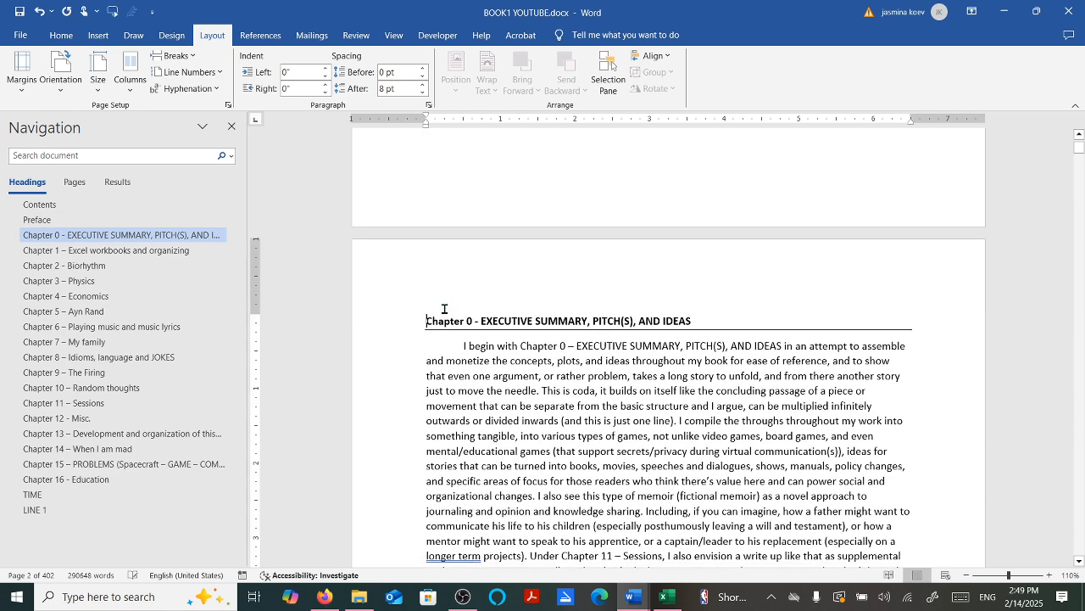
key("Tab")
key("BackSpace")
key("BackSpace")
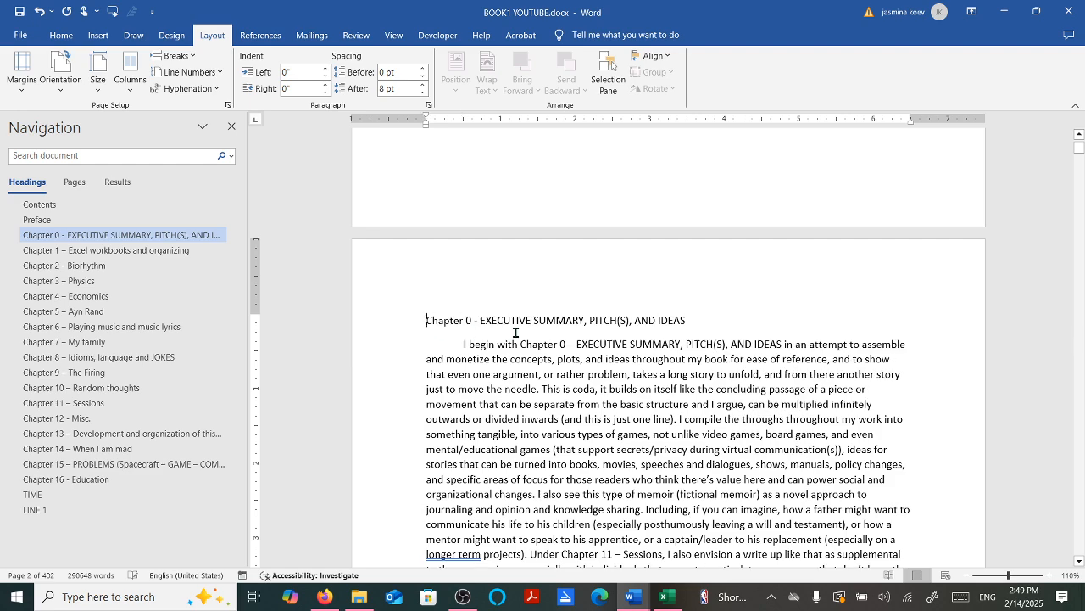
key("Return")
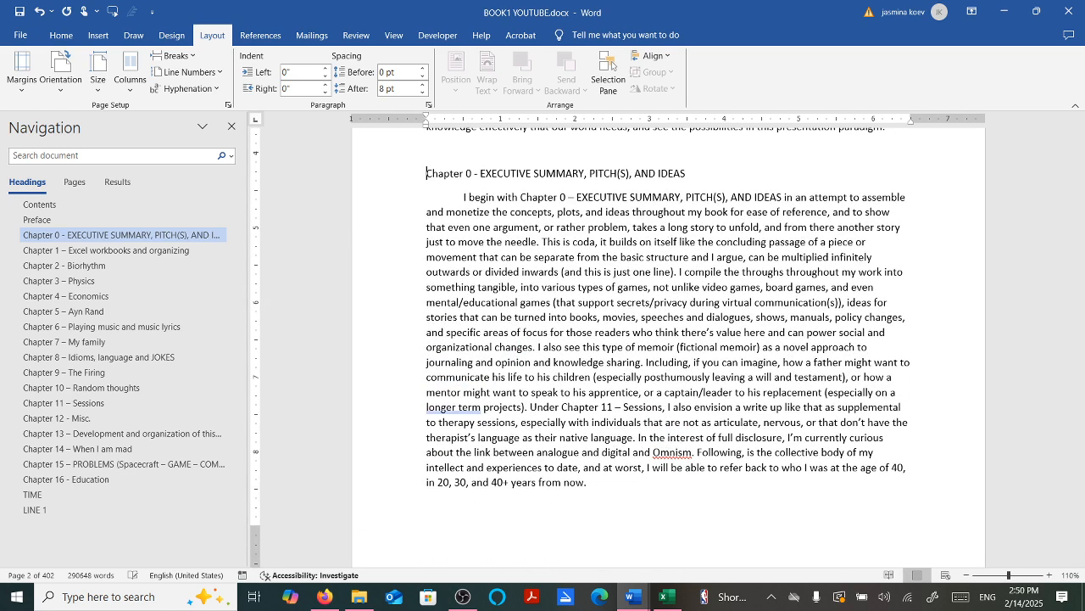
left_click(38, 12)
left_click(38, 12)
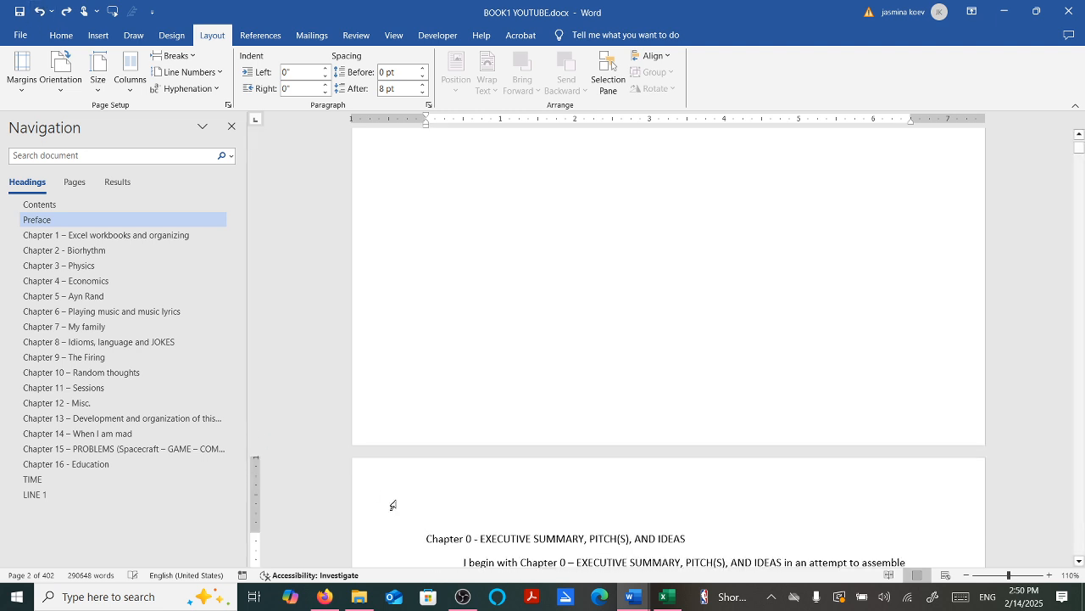
left_click(39, 12)
left_click(39, 11)
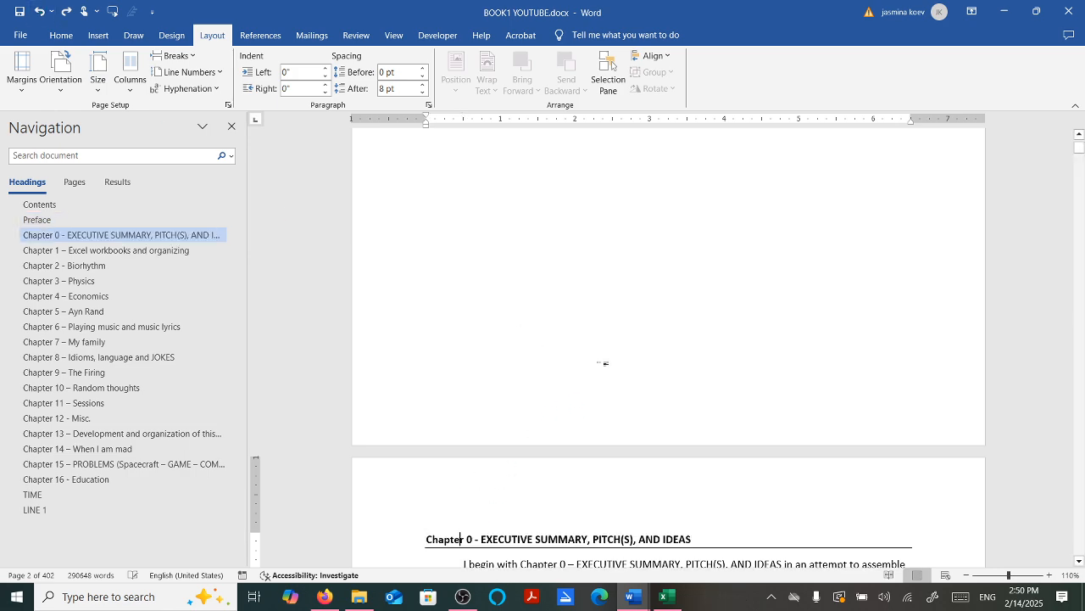
- Insert page numbers at the bottom of the page using the Plain Number 2 style
scroll(607, 363, "up", 5)
scroll(552, 322, "up", 10)
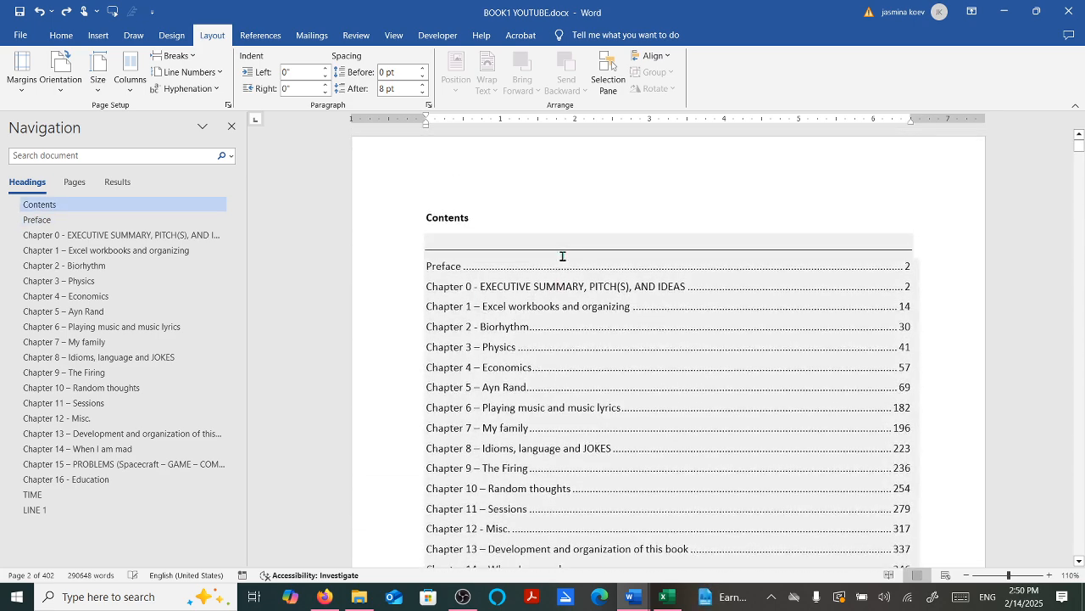
scroll(588, 243, "up", 1)
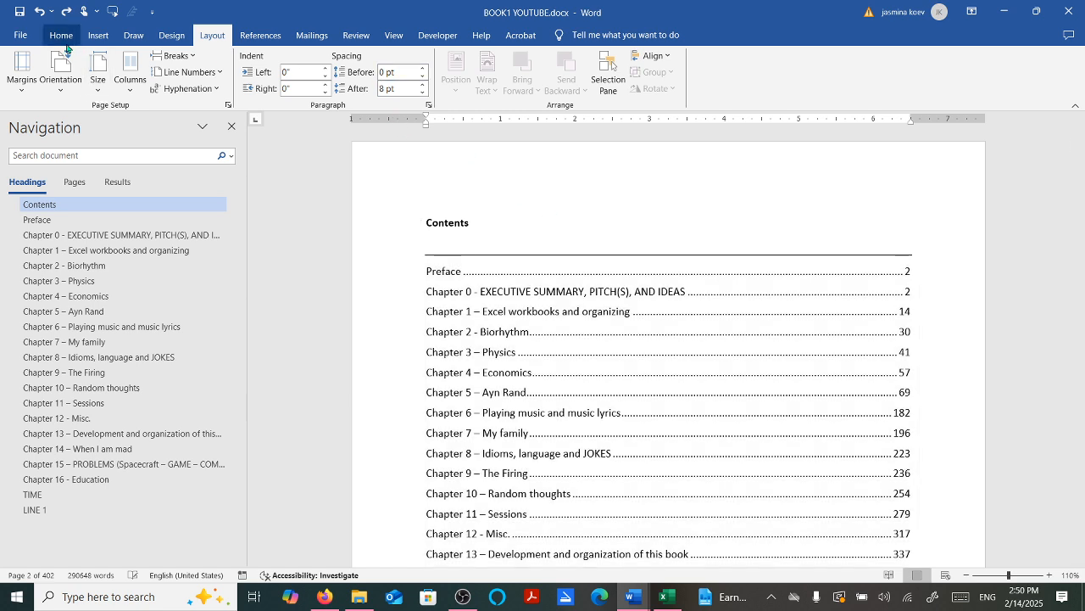
left_click(98, 34)
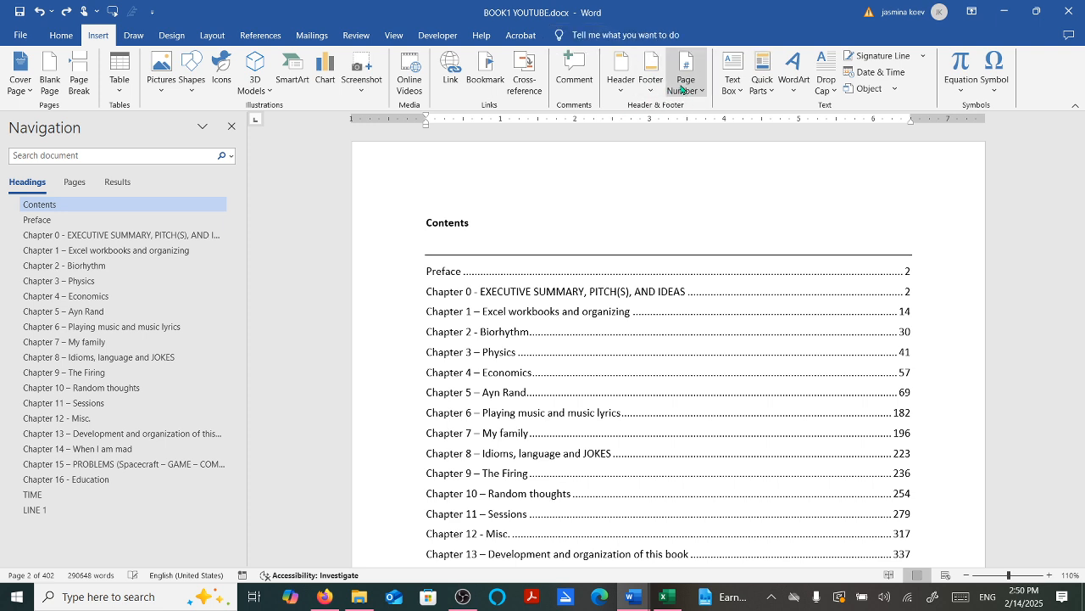
left_click(686, 85)
mouse_move(718, 122)
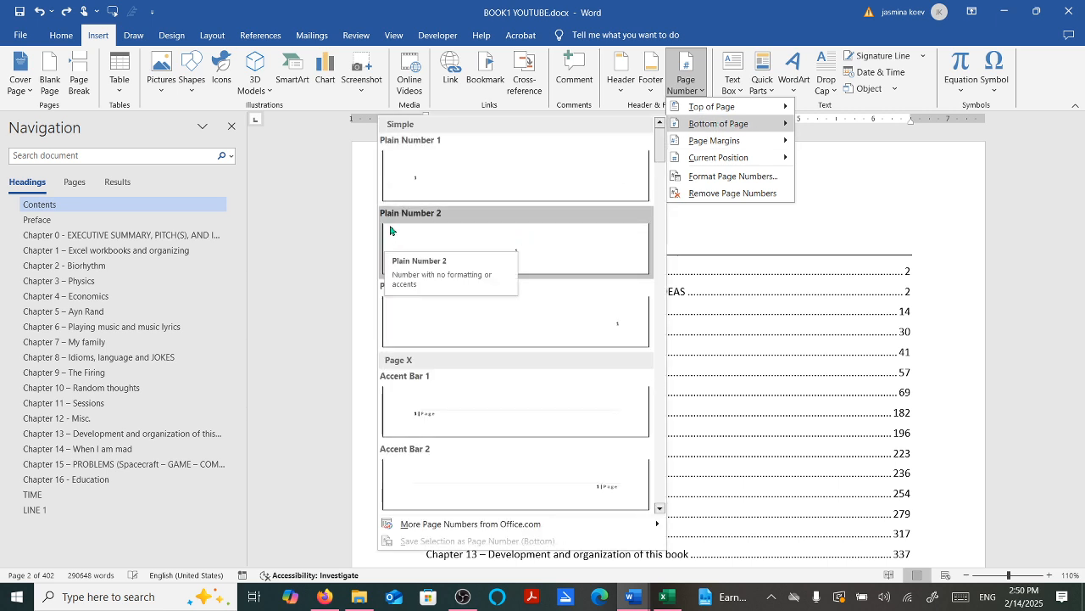
left_click(535, 252)
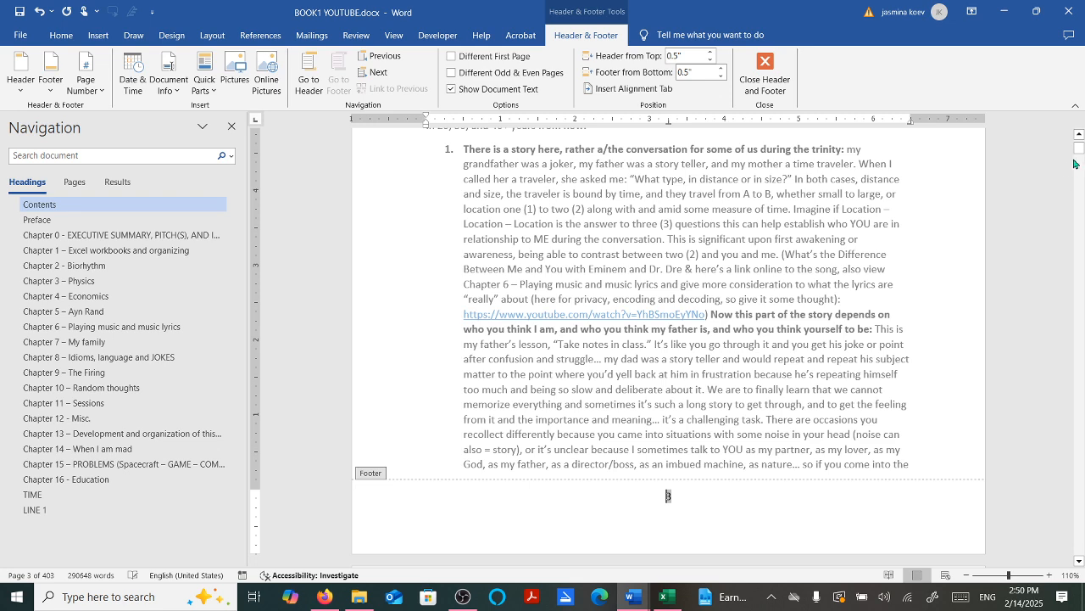
- Left-align the page number in the table of contents page's footer, and undo the alignment change
left_click_drag(1080, 147, 1081, 137)
scroll(744, 330, "down", 10)
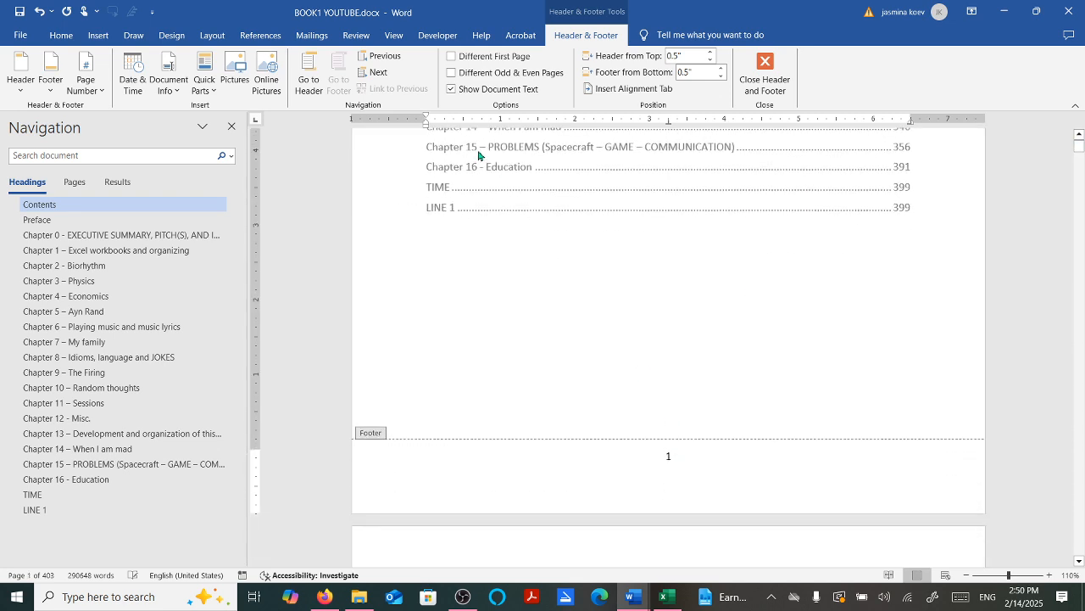
left_click(670, 455)
key("ctrl+l")
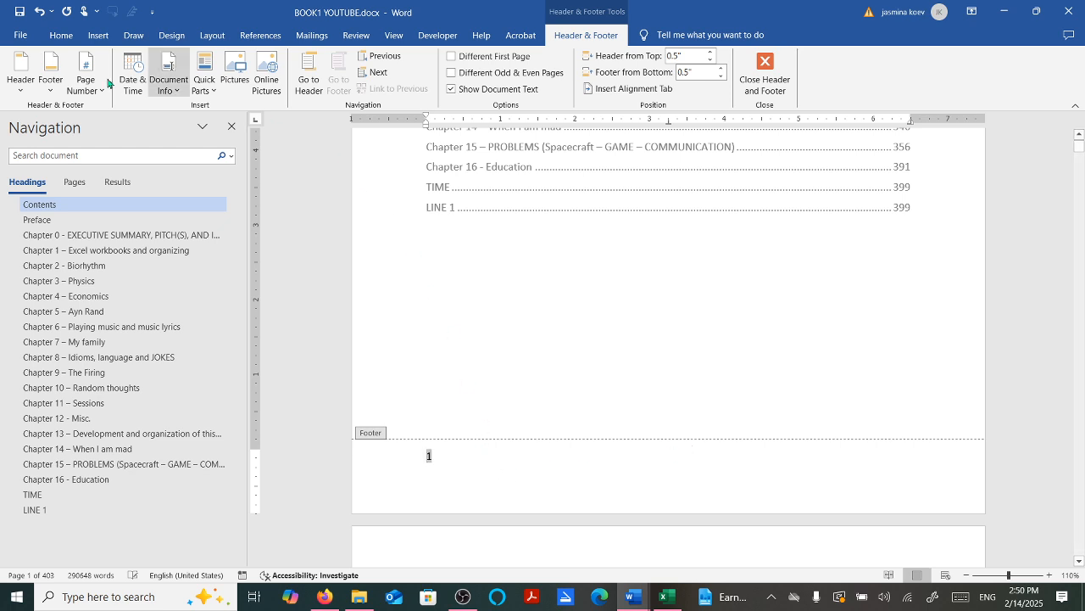
left_click(38, 11)
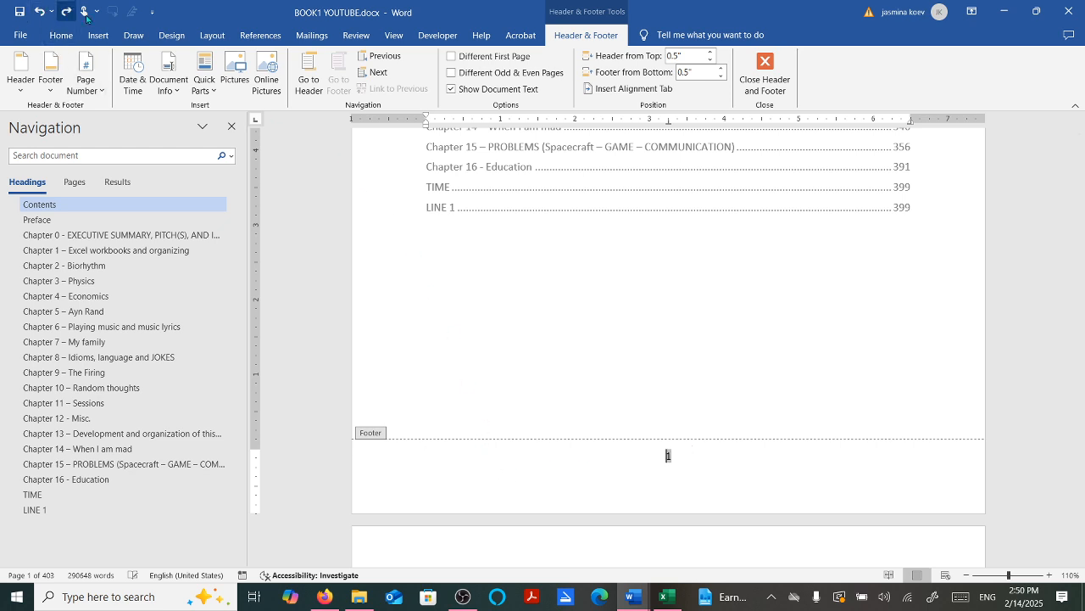
- Give the first page a different header and footer, and format page numbers as i, ii, iii, starting at ii
left_click(452, 57)
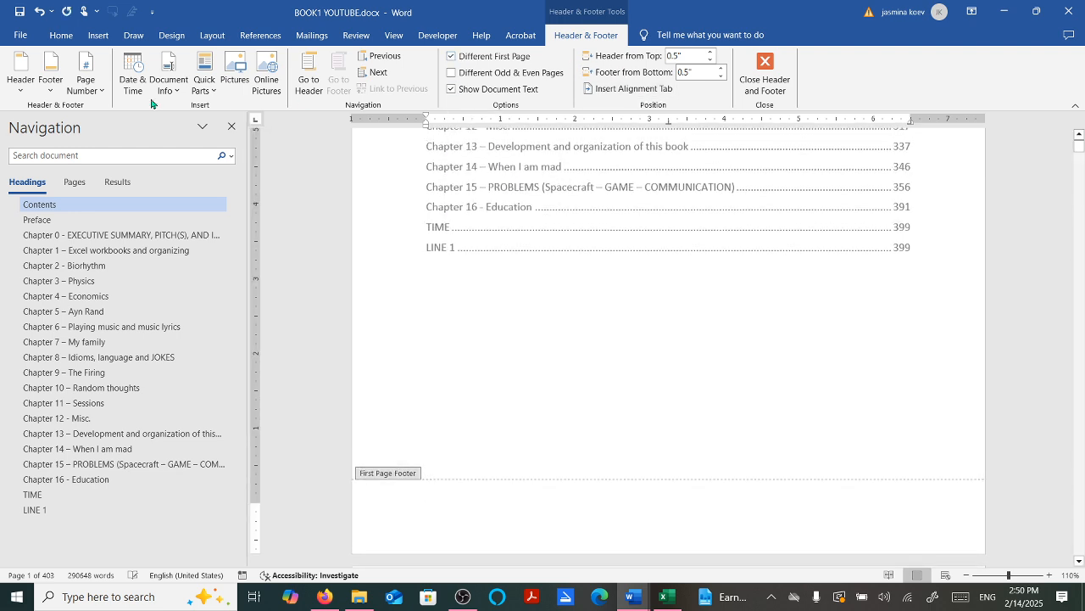
left_click(93, 87)
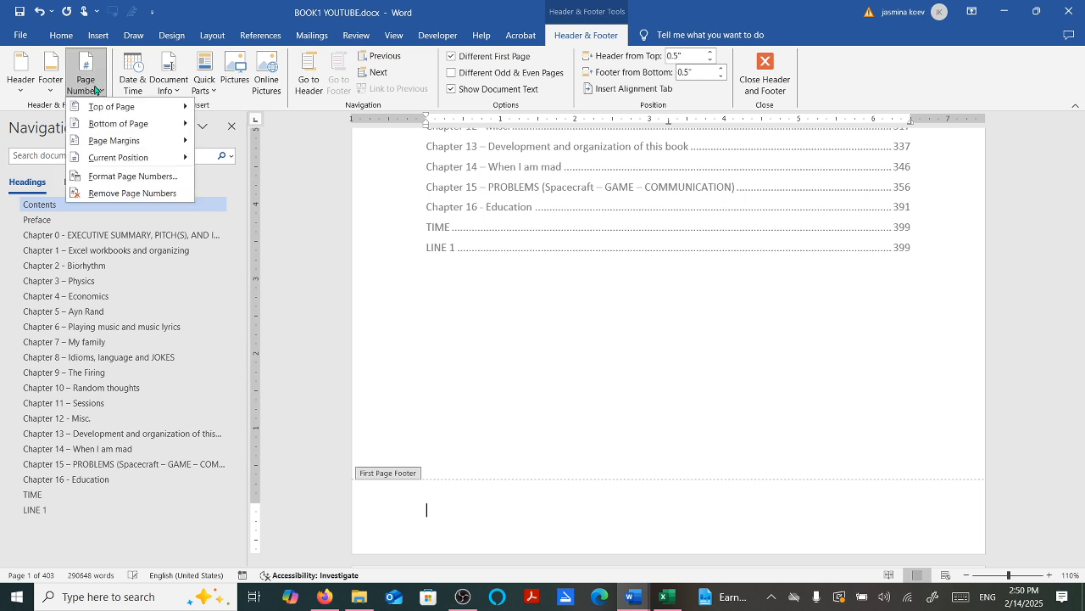
left_click(122, 176)
left_click(602, 295)
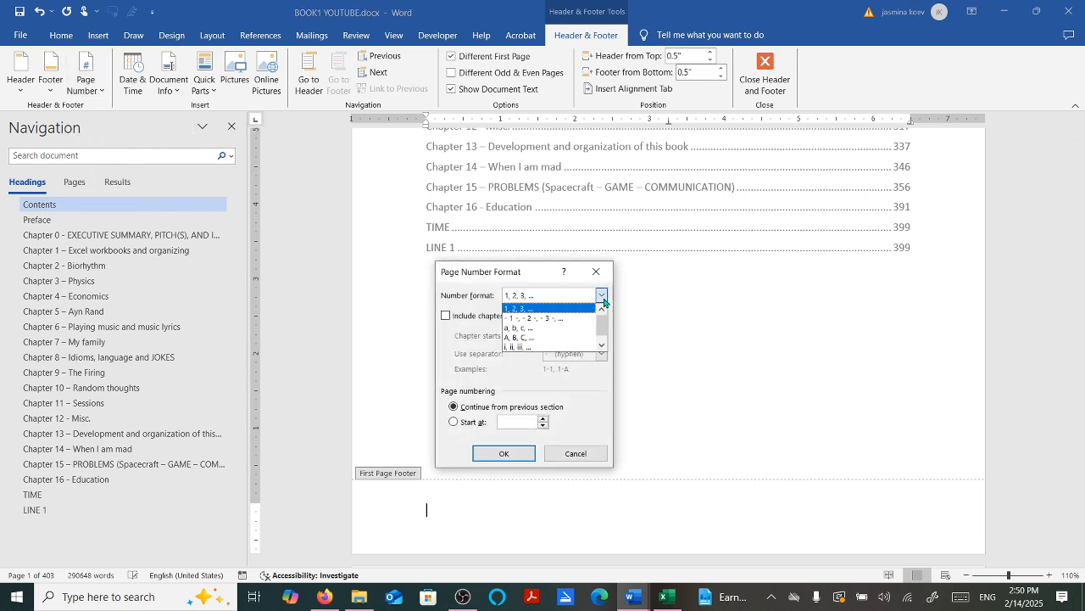
left_click(528, 346)
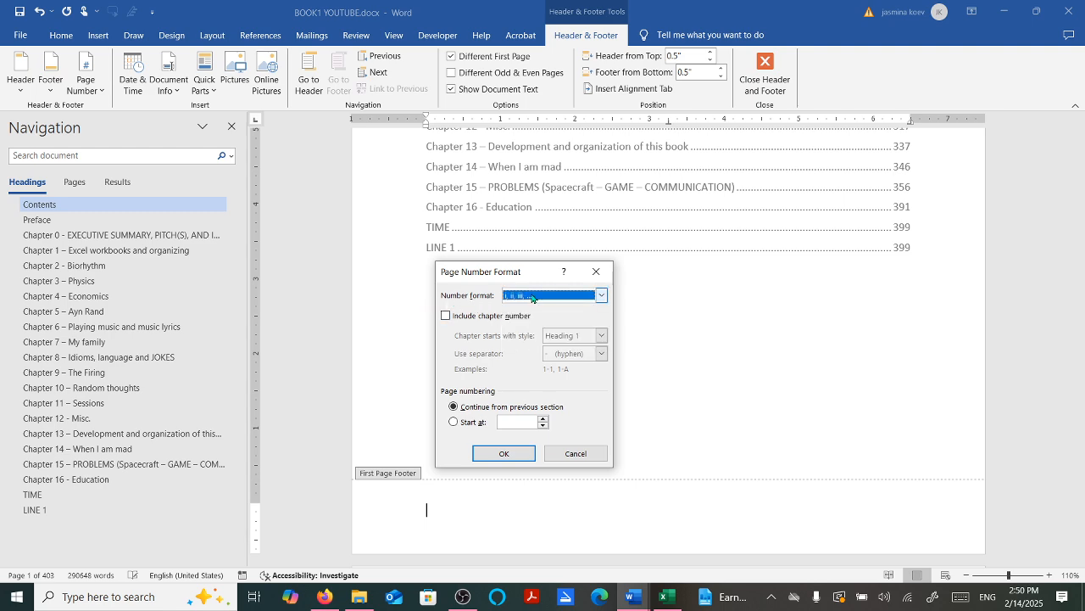
left_click(454, 422)
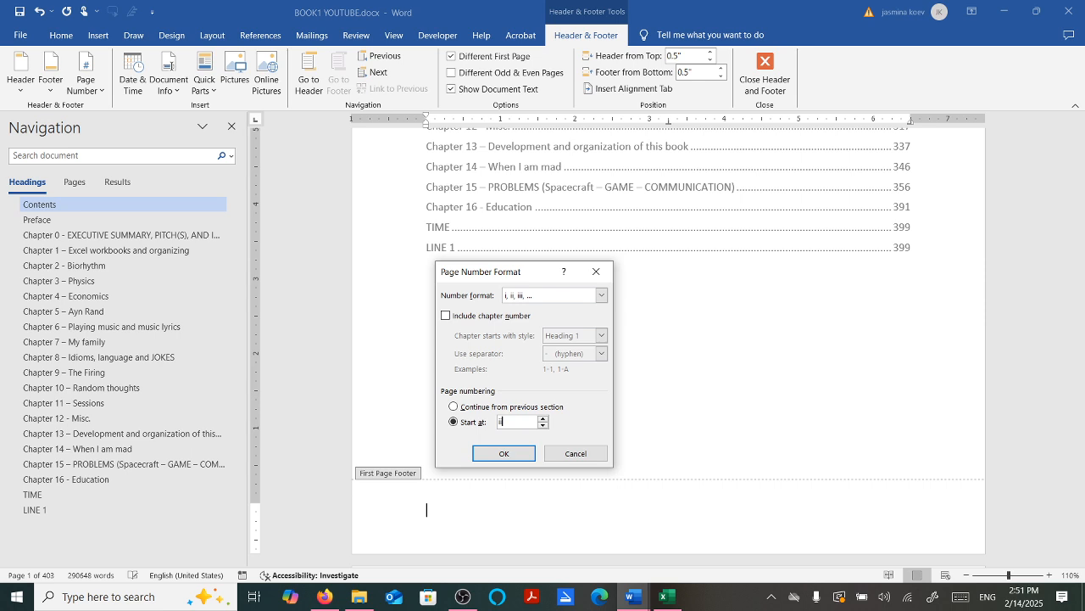
left_click(504, 454)
- Check the footer page numbers from the Preface through the first Chapter 0 pages, and leave footer editing
scroll(620, 407, "down", 5)
scroll(644, 407, "down", 10)
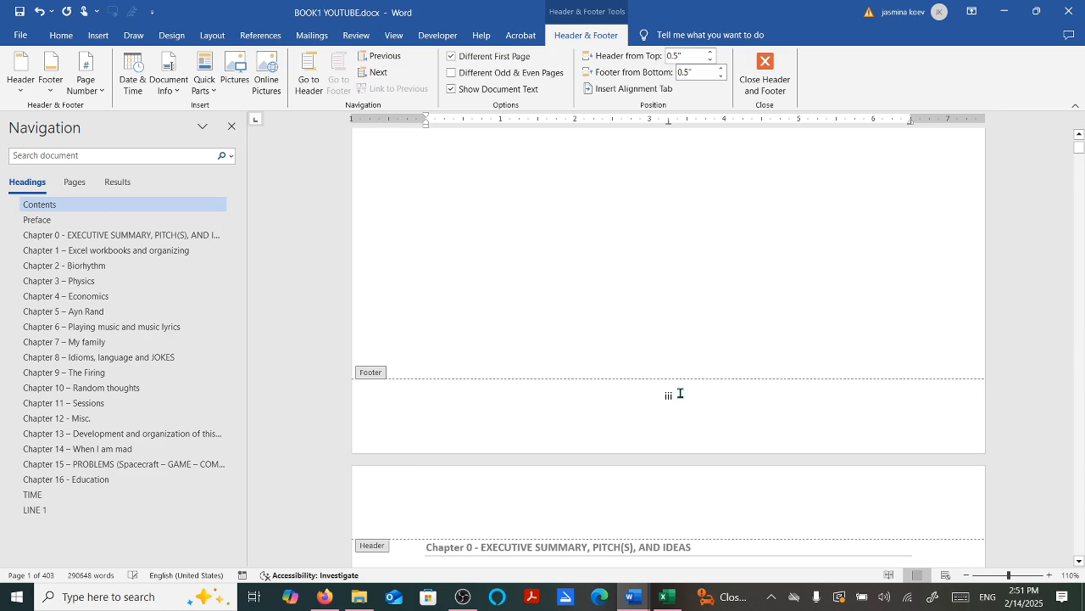
scroll(680, 393, "down", 12)
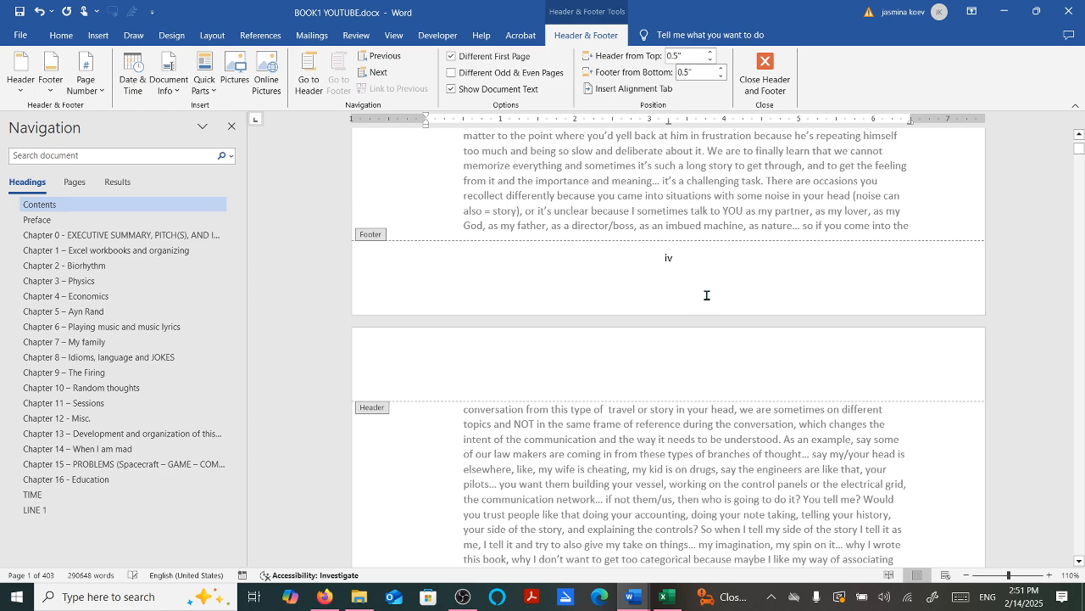
scroll(701, 303, "down", 3)
scroll(719, 298, "up", 3)
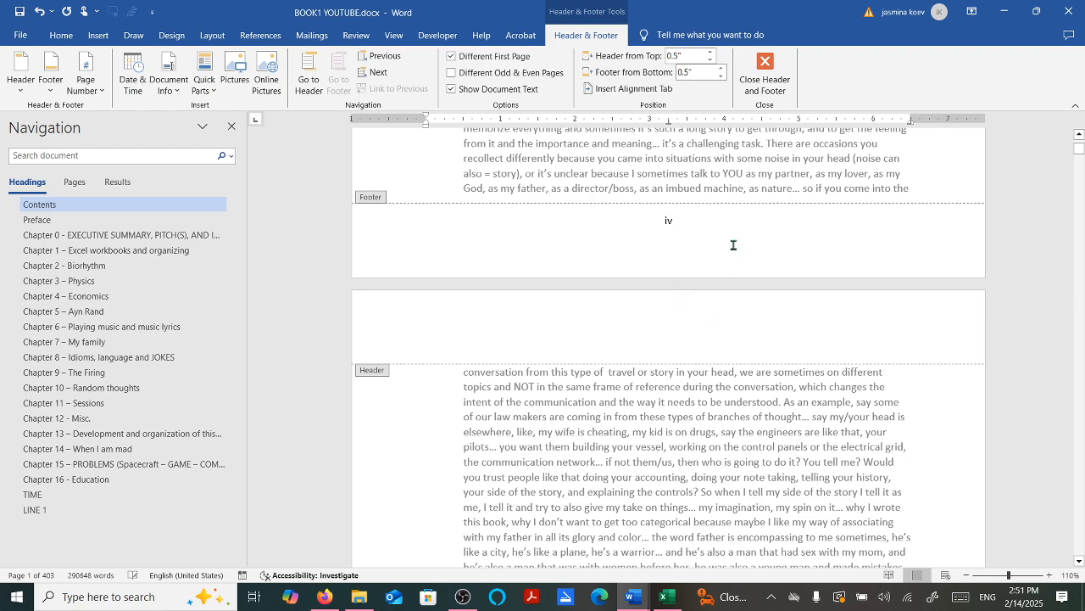
left_click(766, 75)
- Update the entire table of contents on the first page to match the new page numbering
scroll(781, 214, "up", 5)
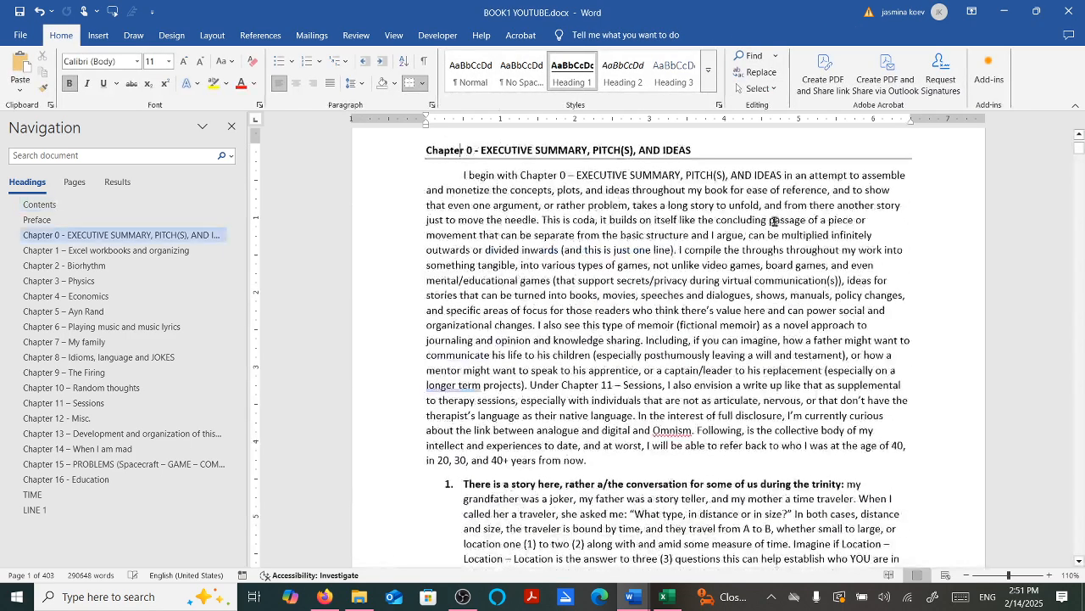
scroll(781, 212, "up", 8)
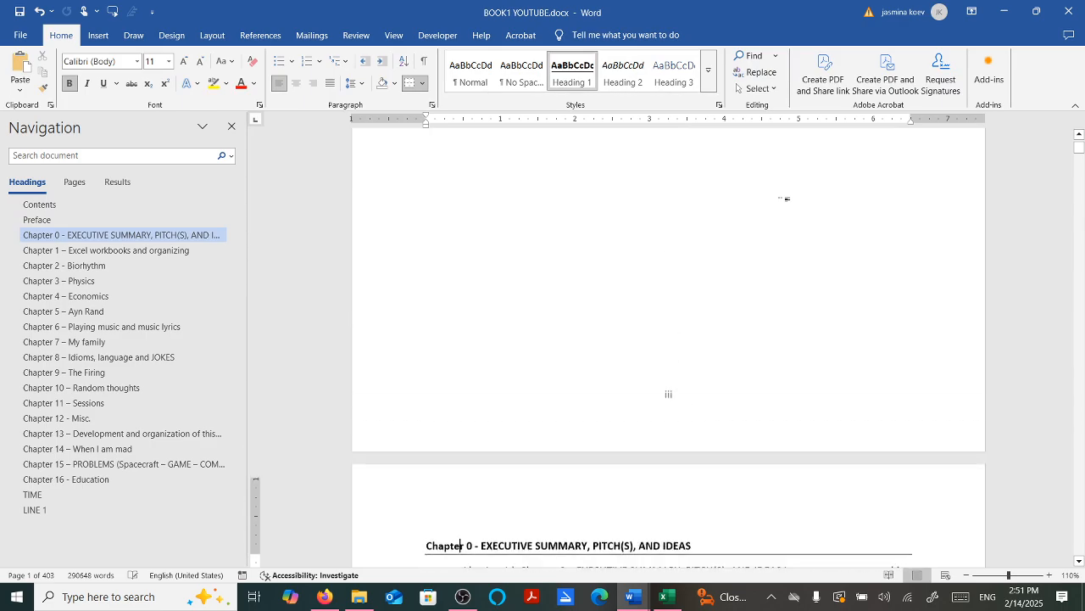
scroll(781, 202, "up", 15)
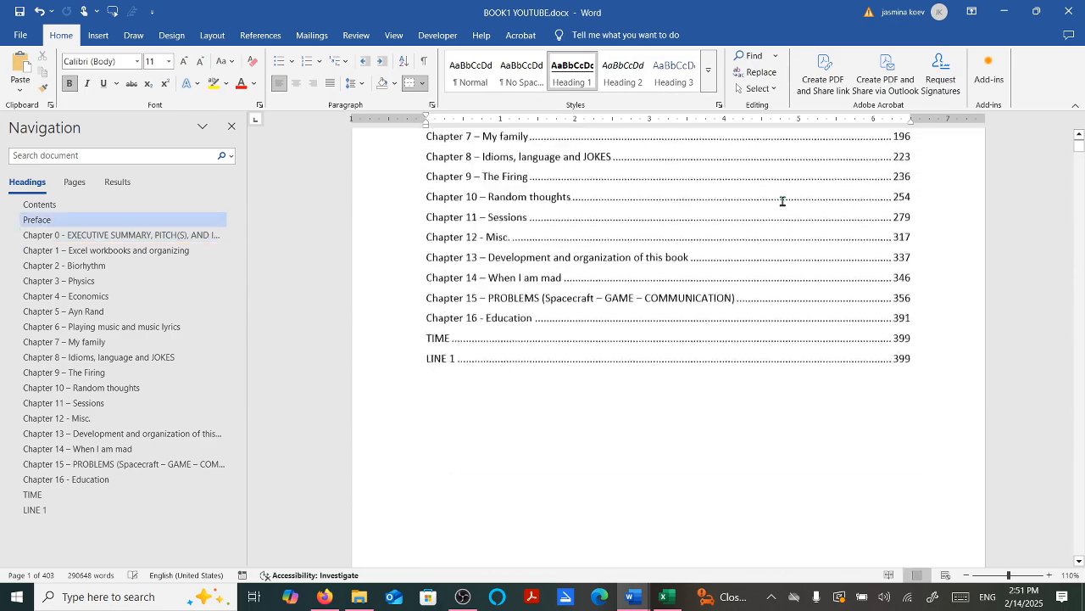
scroll(783, 201, "up", 2)
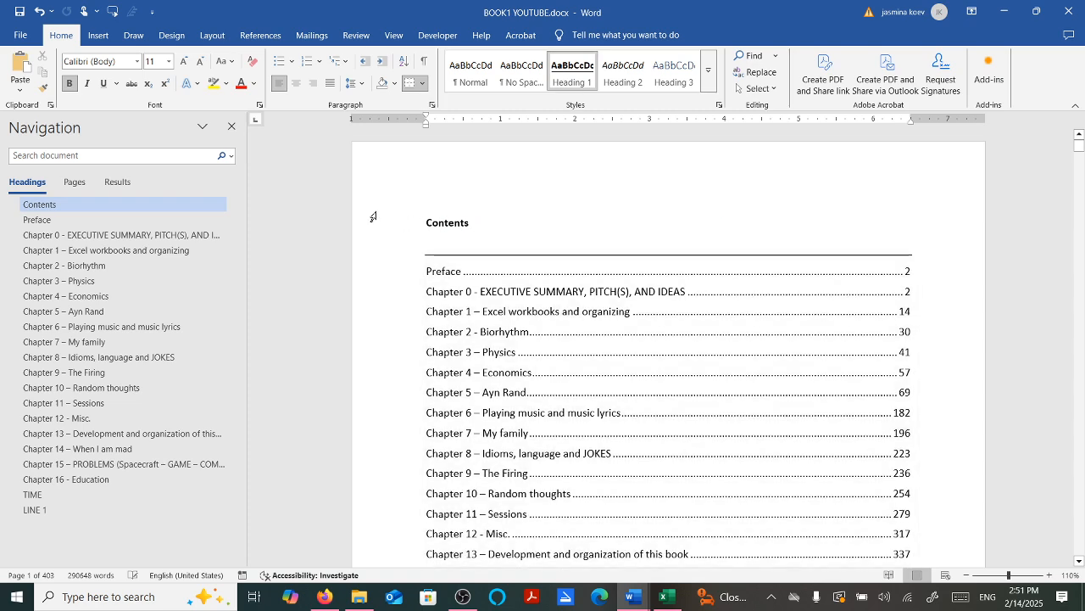
left_click(259, 35)
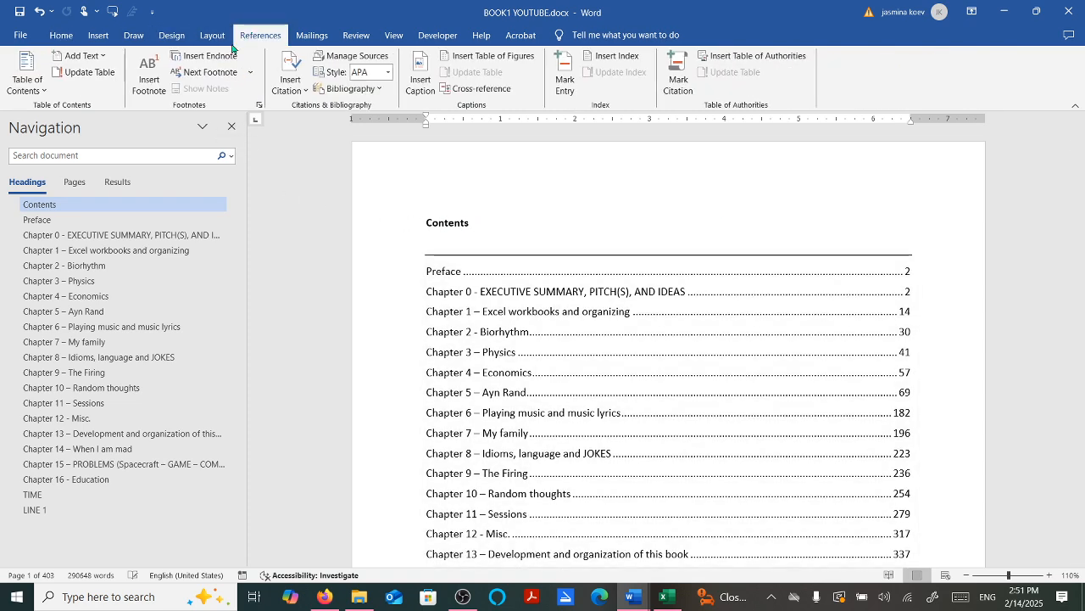
left_click(84, 72)
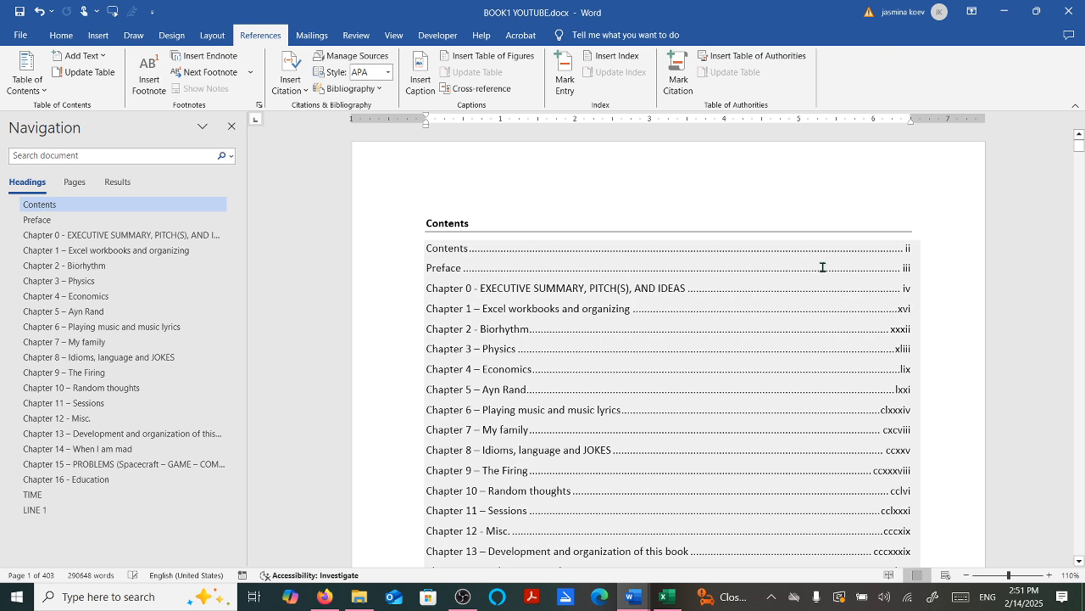
left_click(88, 73)
left_click(458, 297)
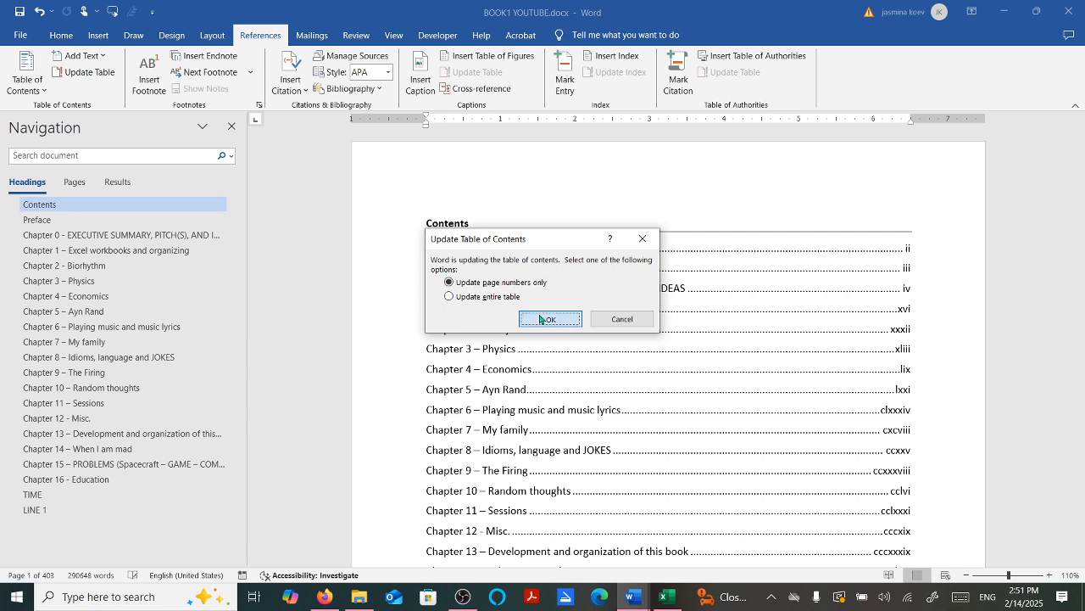
left_click(550, 319)
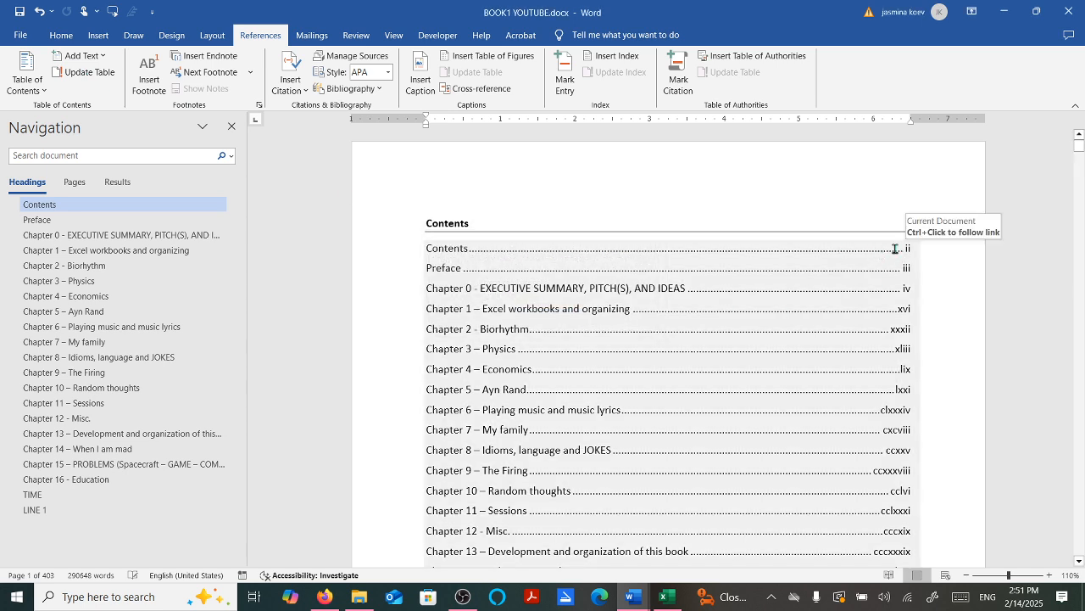
double_click(575, 248)
left_click_drag(460, 240, 423, 244)
left_click(802, 255)
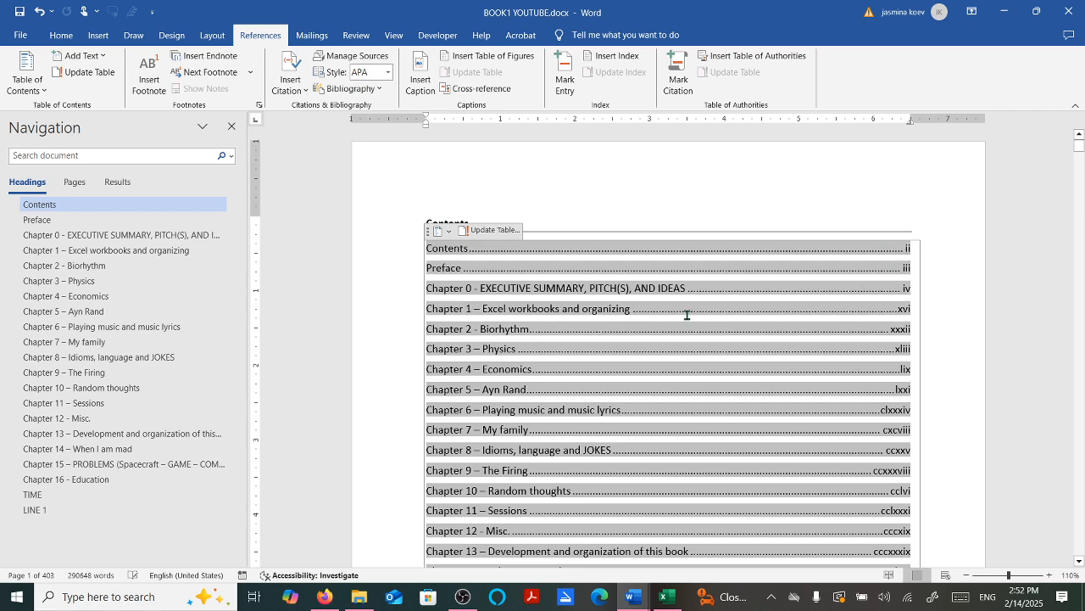
- Start a new-page section at the end of Chapter 0's first page, applied from this point forward with Different first page off
scroll(719, 310, "down", 10)
scroll(702, 302, "down", 12)
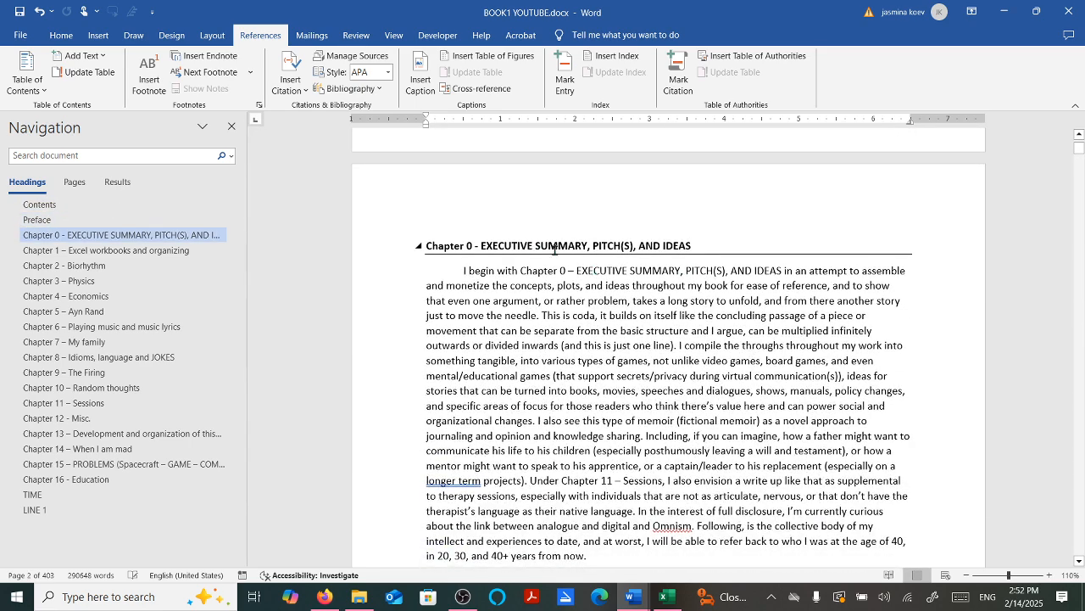
scroll(648, 280, "down", 9)
scroll(652, 283, "down", 1)
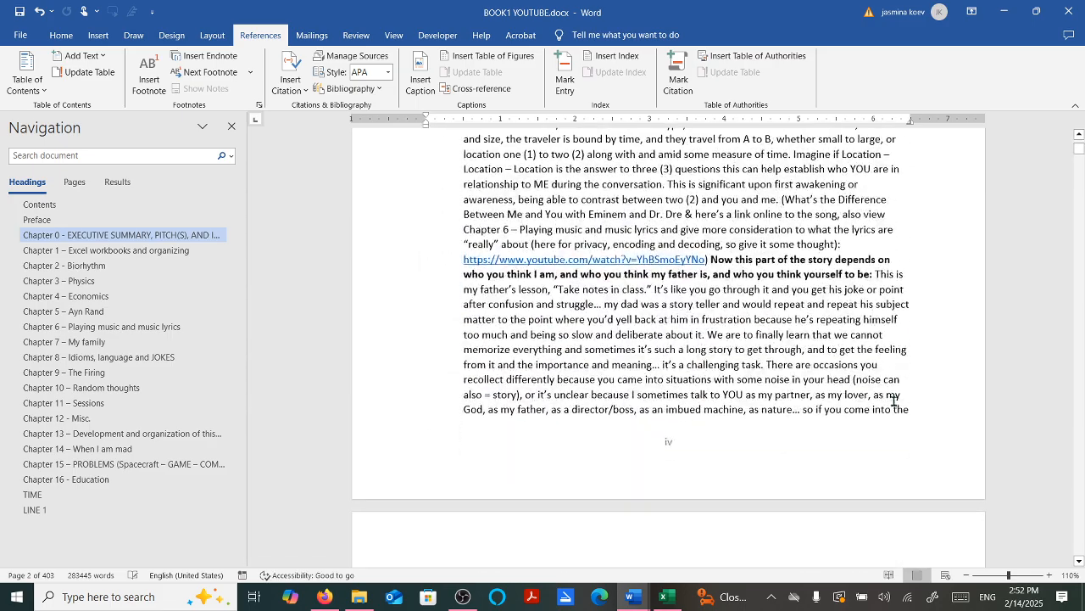
left_click(925, 411)
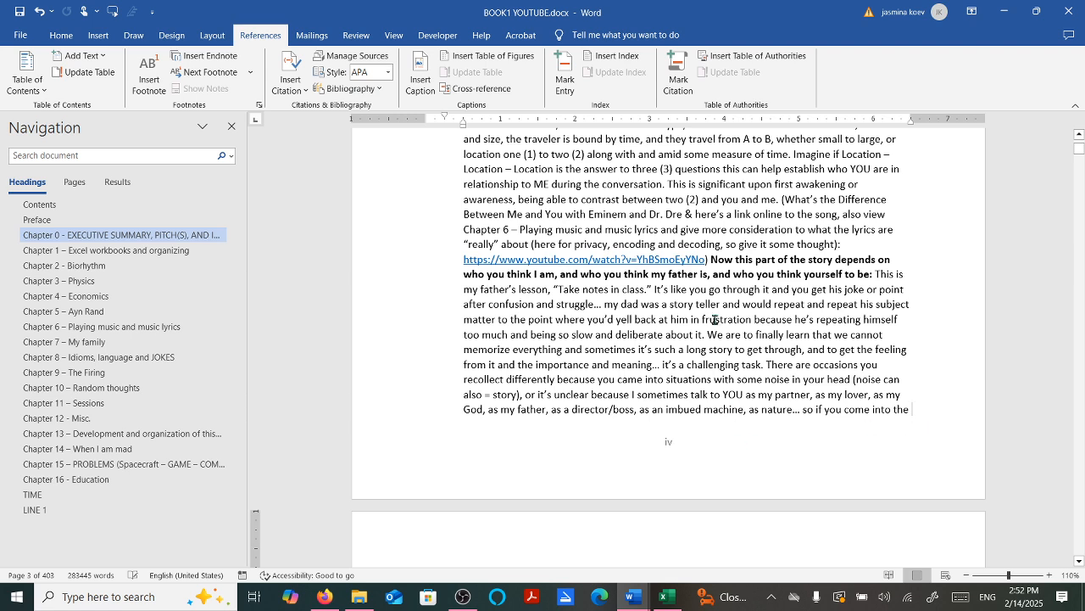
left_click(212, 35)
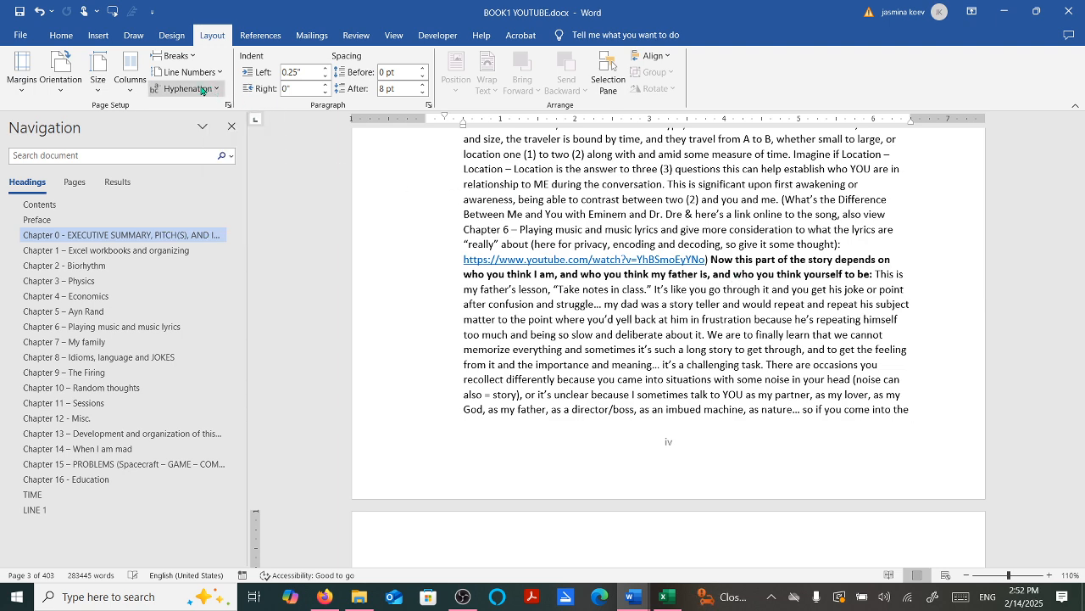
left_click(229, 106)
left_click(524, 435)
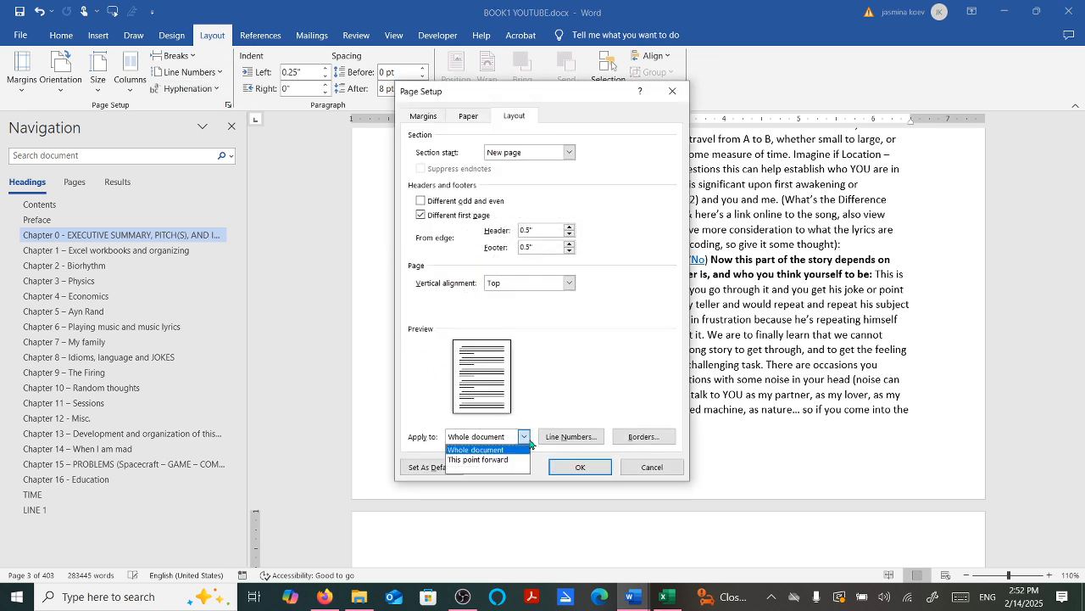
left_click(502, 459)
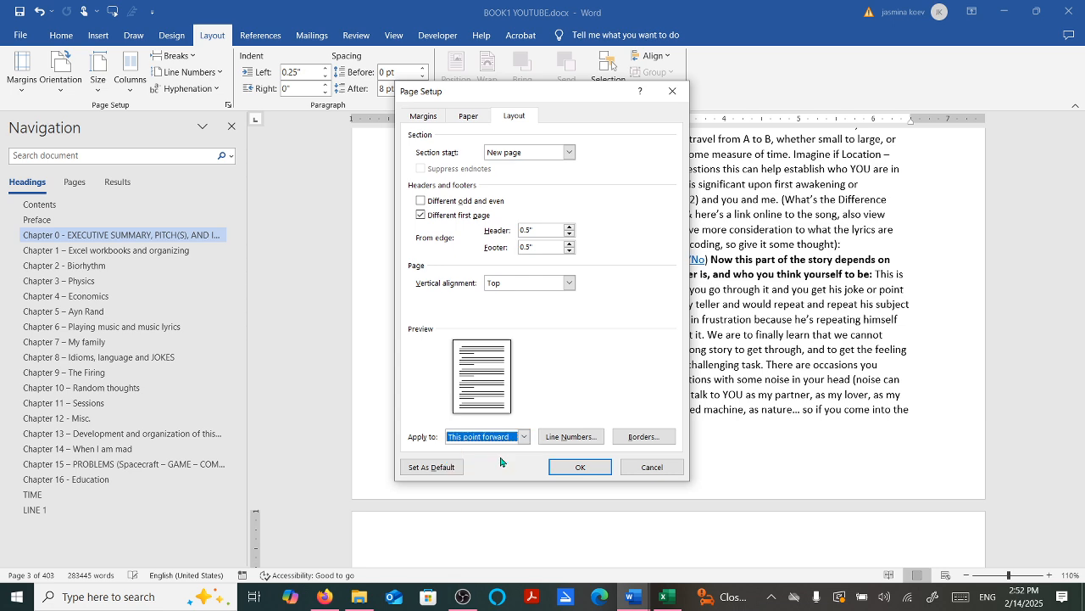
left_click(419, 217)
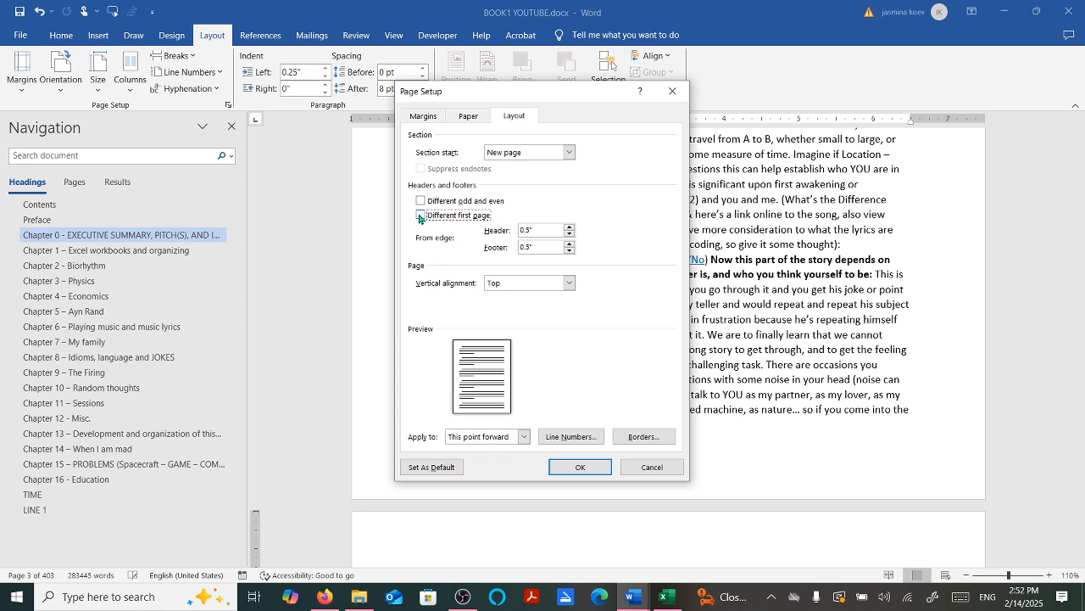
left_click(577, 467)
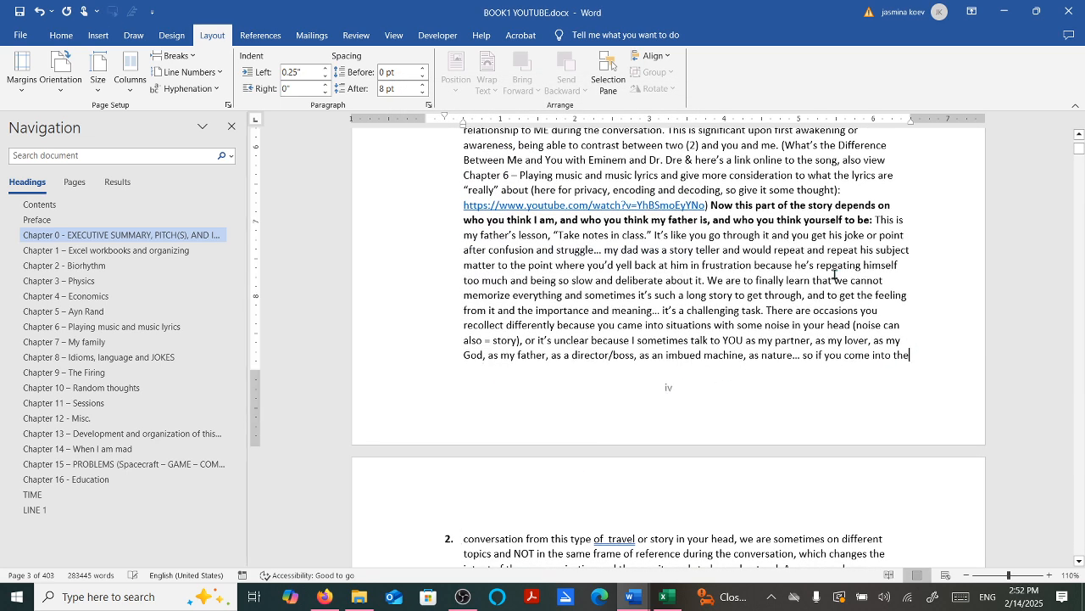
- Insert bottom-of-page numbers in the Plain Number 2 style, starting from Chapter 0's first page
left_click(98, 40)
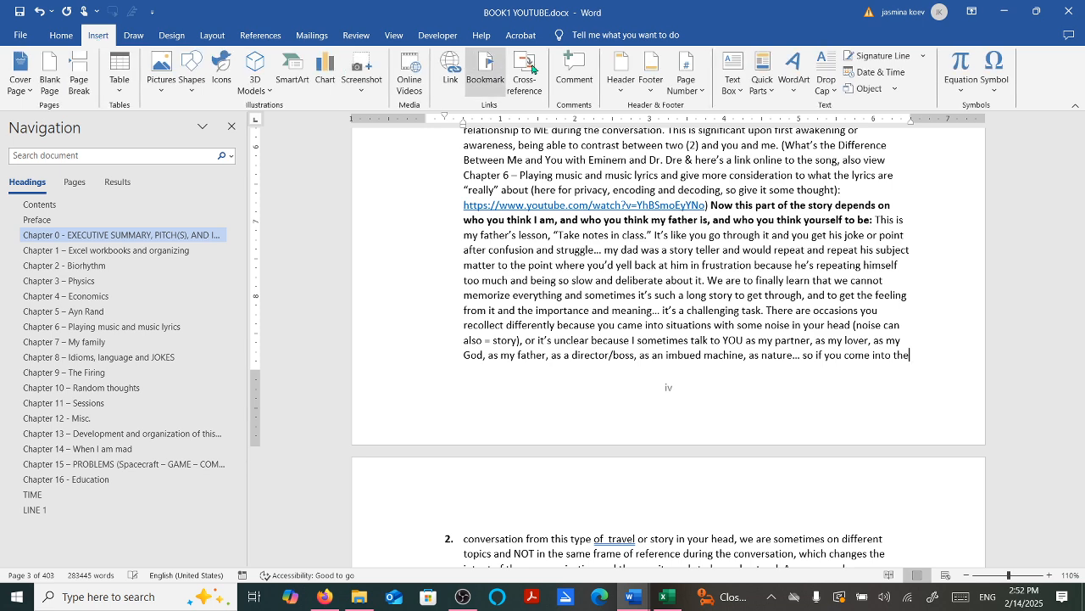
left_click(686, 76)
mouse_move(730, 128)
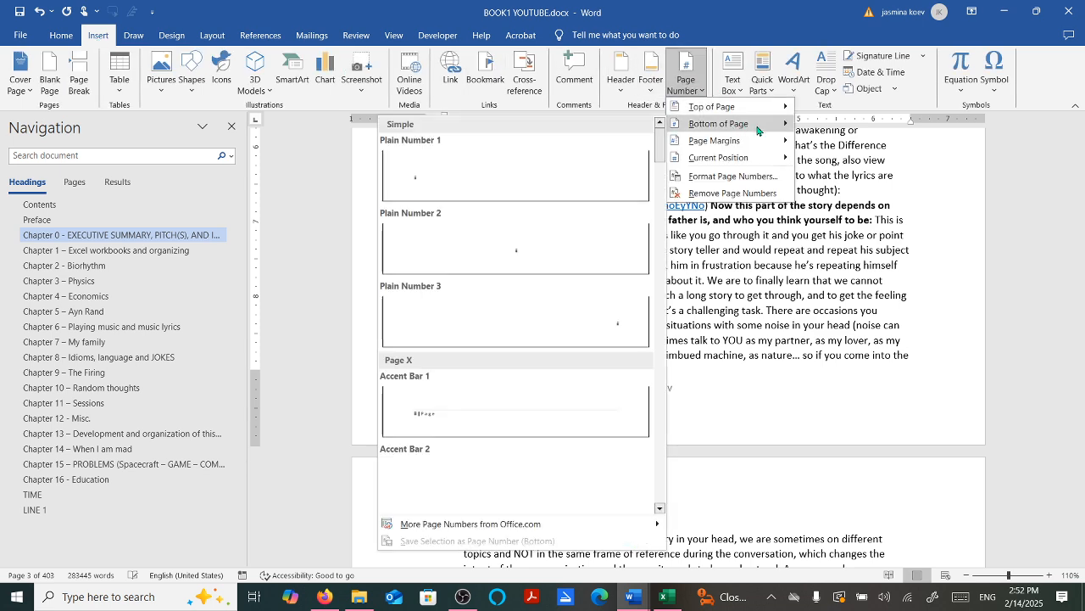
left_click(497, 241)
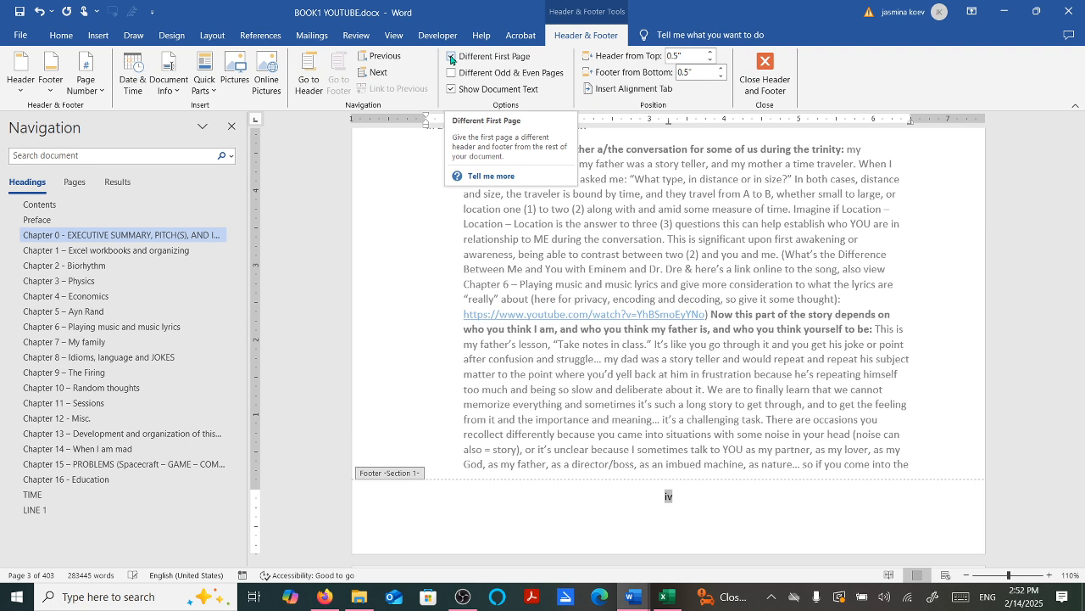
- Set the page number format to 1, 2, 3, with numbering starting at 1
left_click(85, 81)
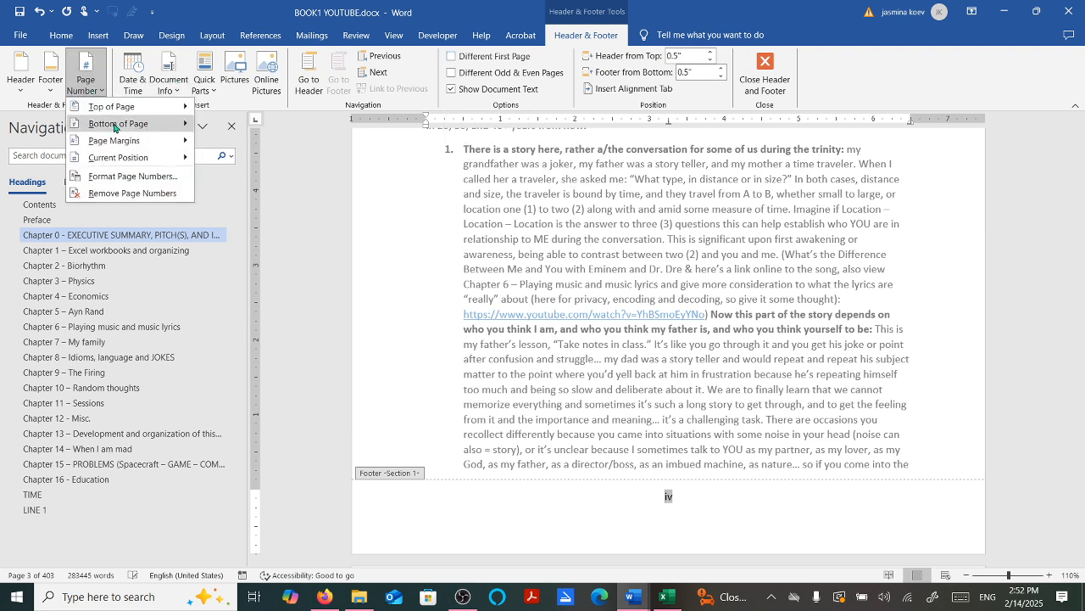
left_click(127, 177)
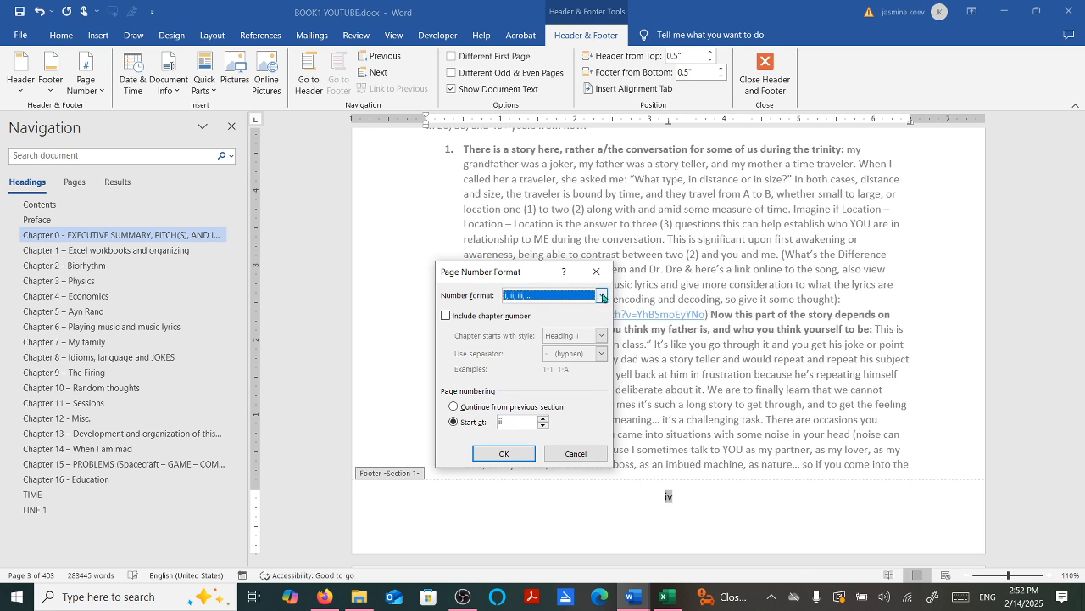
left_click(603, 297)
left_click(539, 307)
left_click(481, 424)
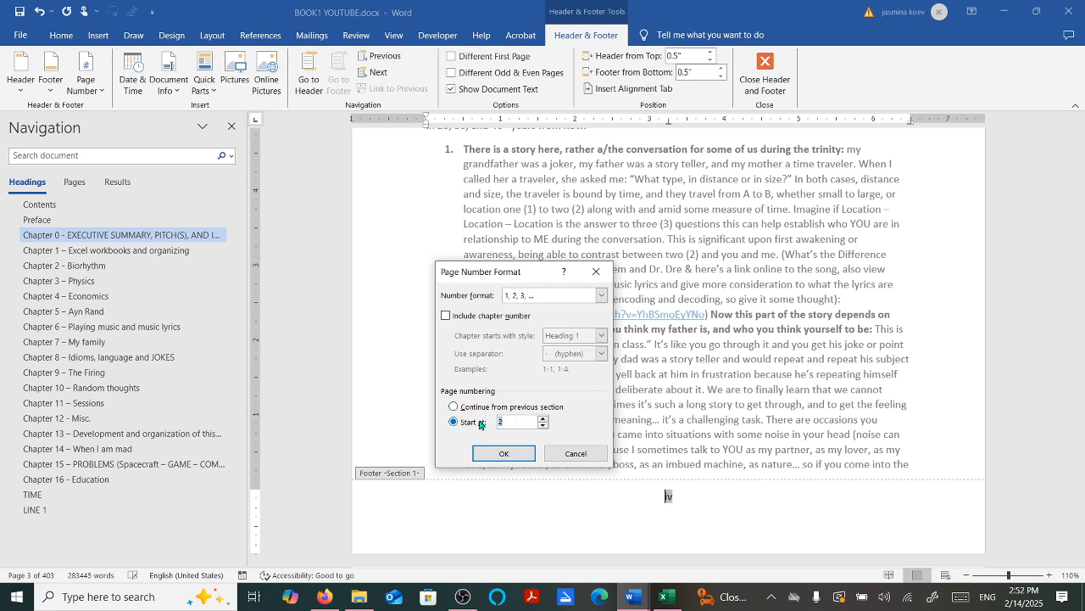
type("1")
left_click(503, 454)
- Check the numbering from the contents page through Chapter 0, and undo the latest page number changes
scroll(543, 449, "up", 6)
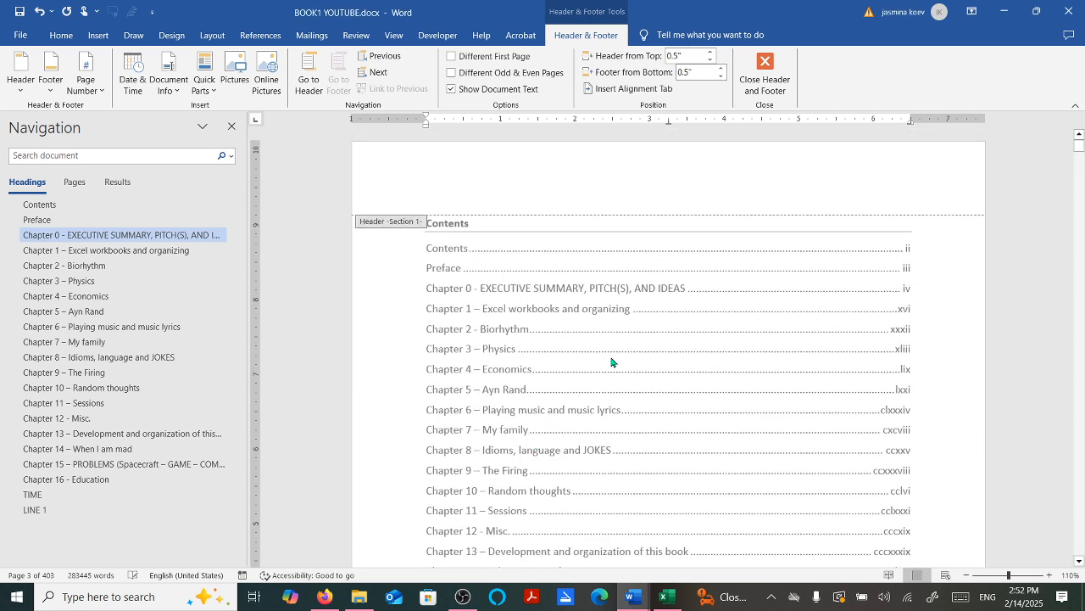
scroll(611, 363, "down", 20)
scroll(610, 376, "down", 15)
scroll(625, 391, "up", 5)
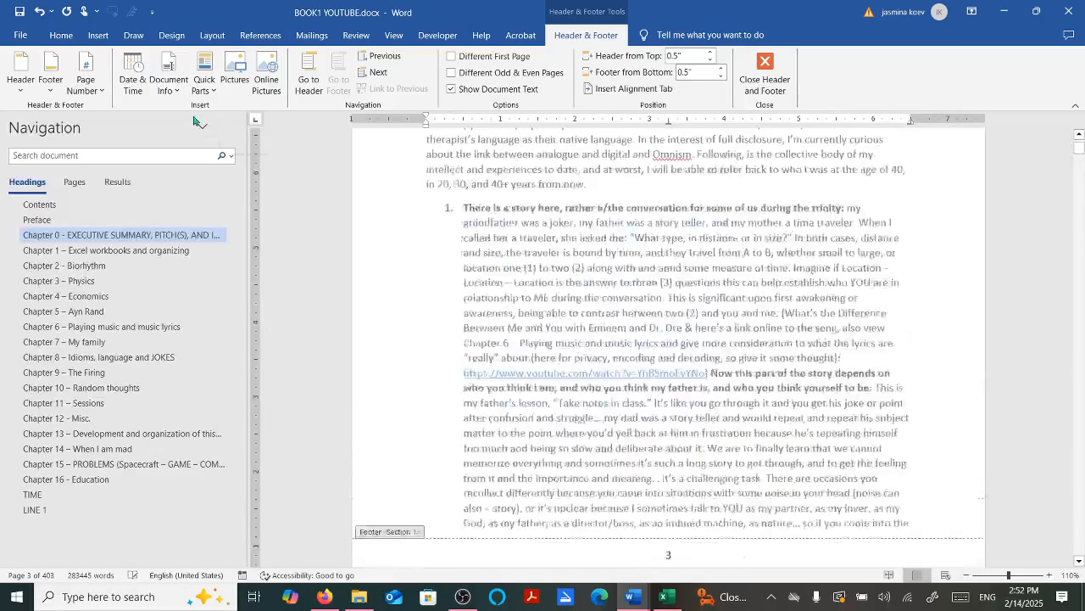
left_click(40, 12)
left_click(40, 12)
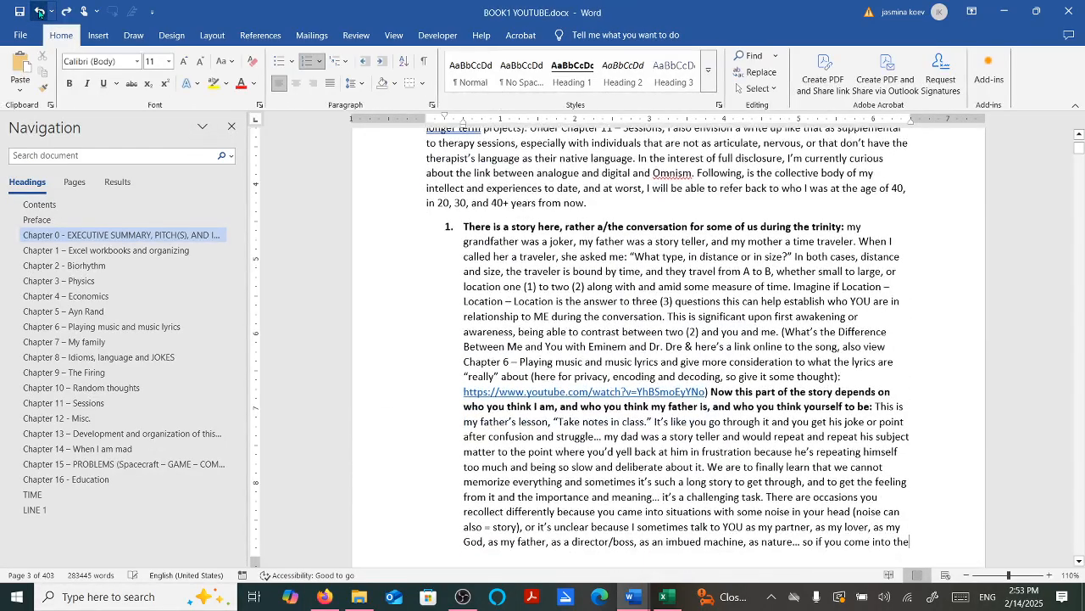
scroll(705, 342, "down", 5)
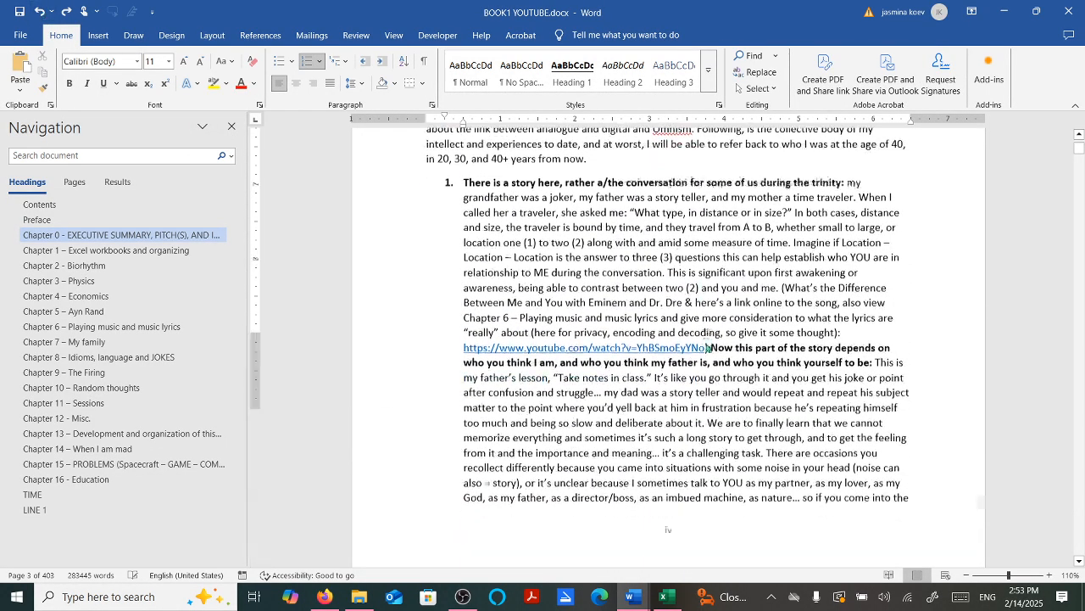
- Insert a Next Page section break at the end of the Preface, just before Chapter 0
scroll(710, 339, "up", 10)
scroll(716, 336, "up", 6)
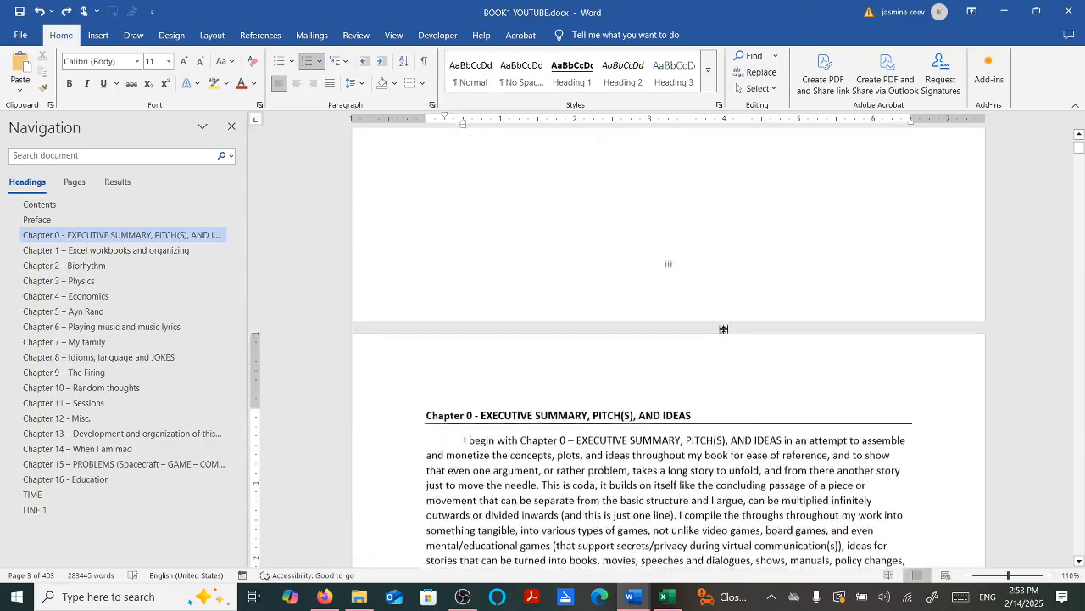
scroll(714, 325, "down", 3)
scroll(713, 325, "down", 8)
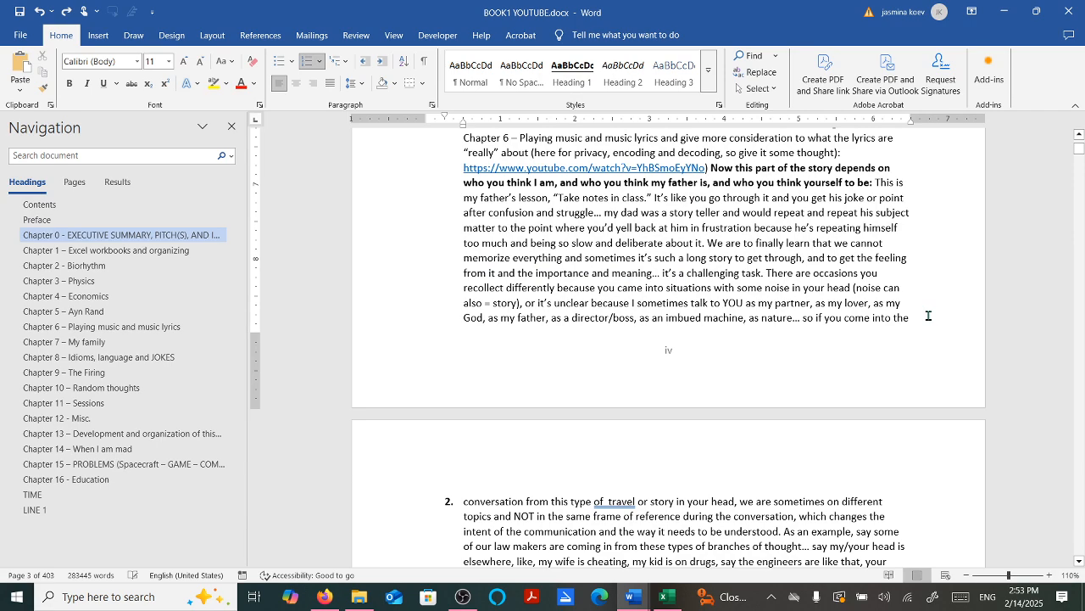
scroll(927, 315, "up", 9)
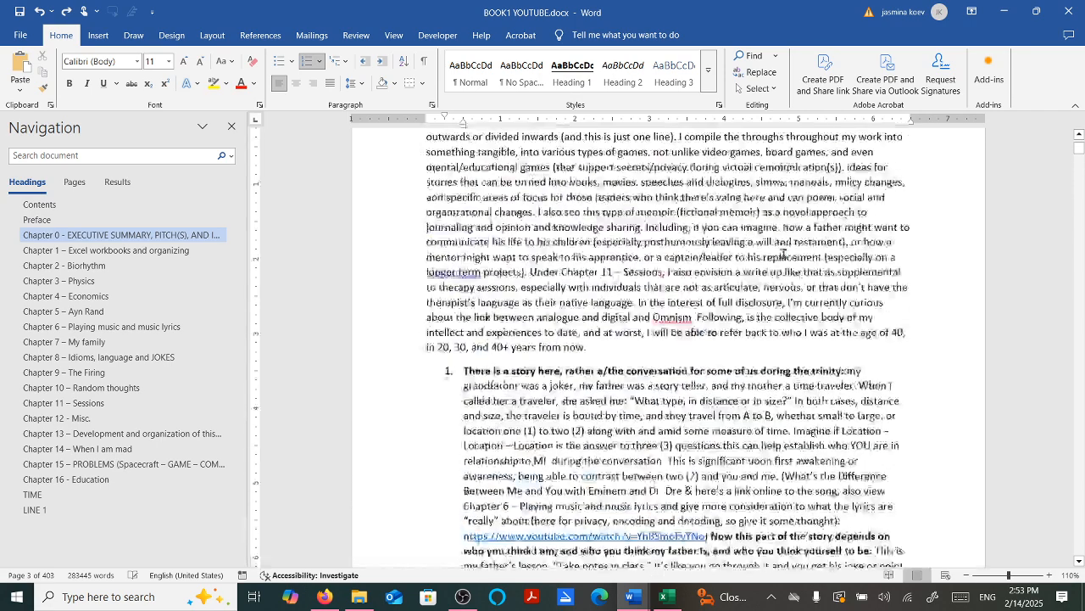
scroll(678, 261, "up", 4)
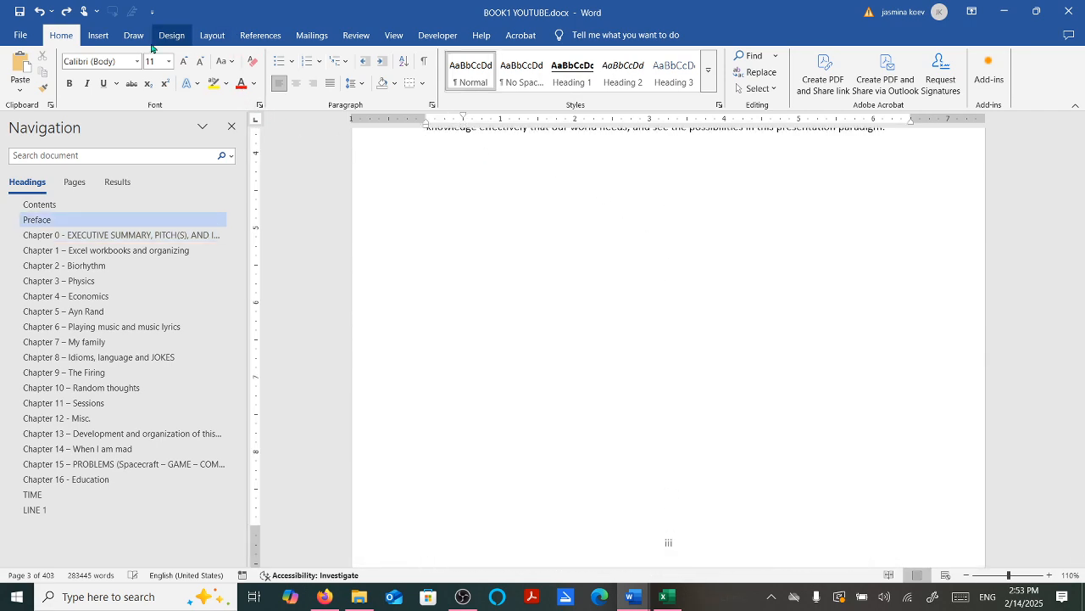
left_click(99, 41)
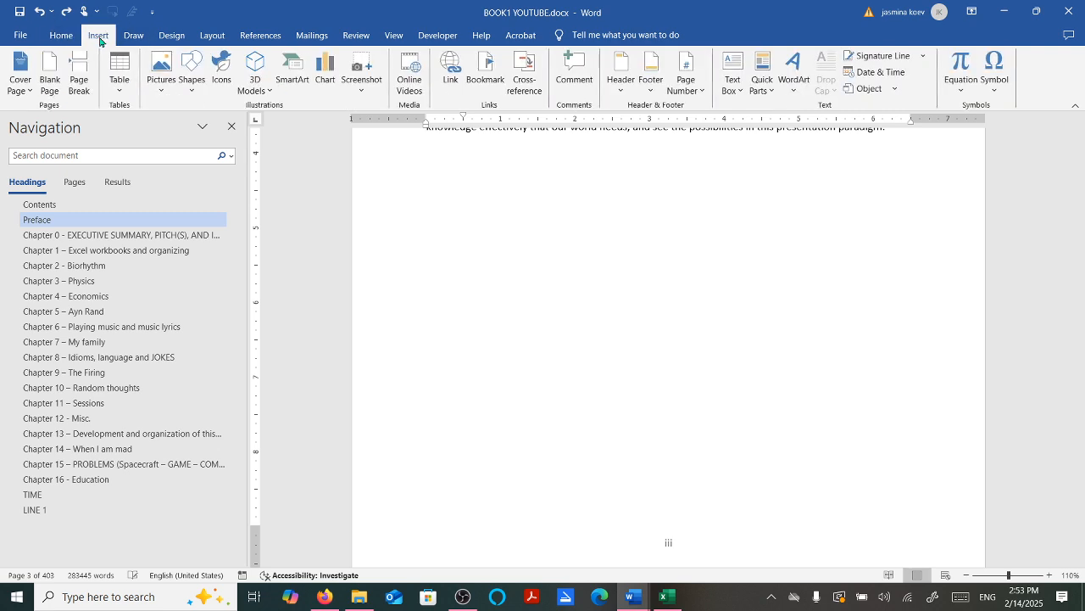
left_click(212, 35)
left_click(184, 58)
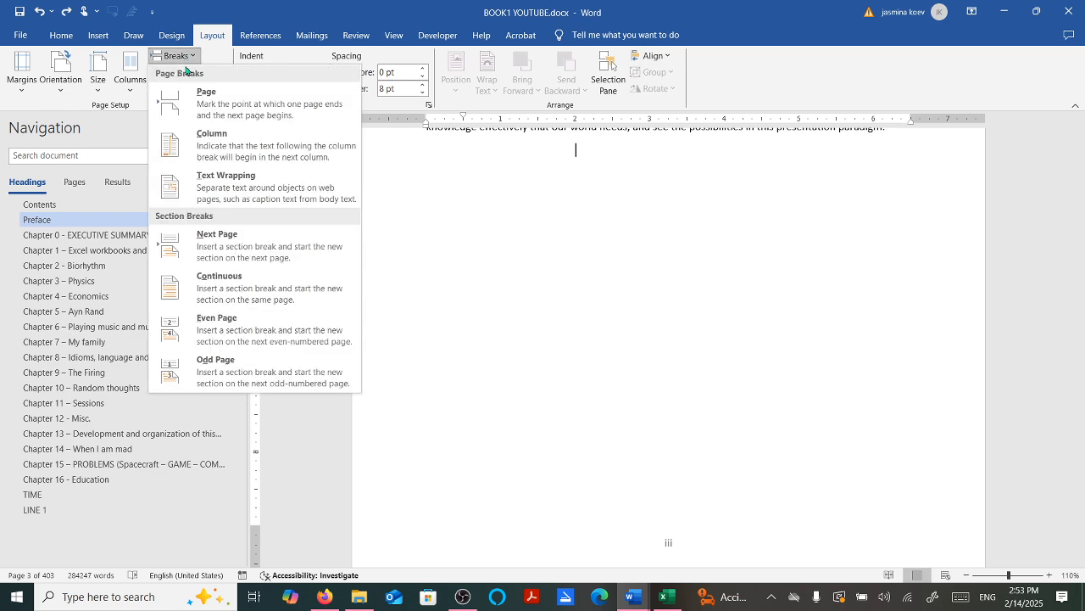
left_click(228, 243)
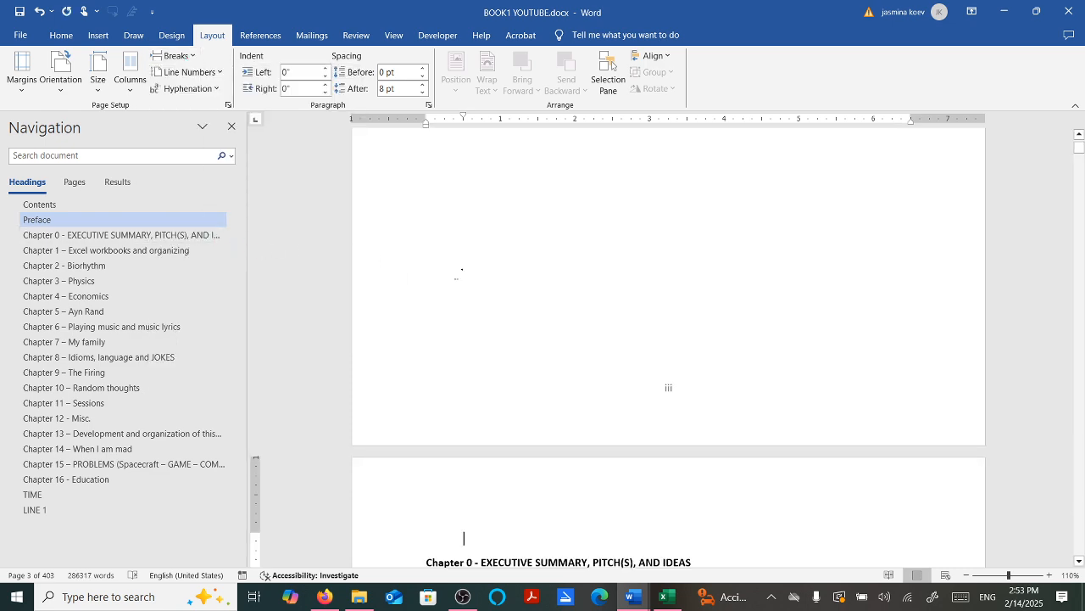
scroll(447, 364, "down", 4)
scroll(594, 313, "up", 6)
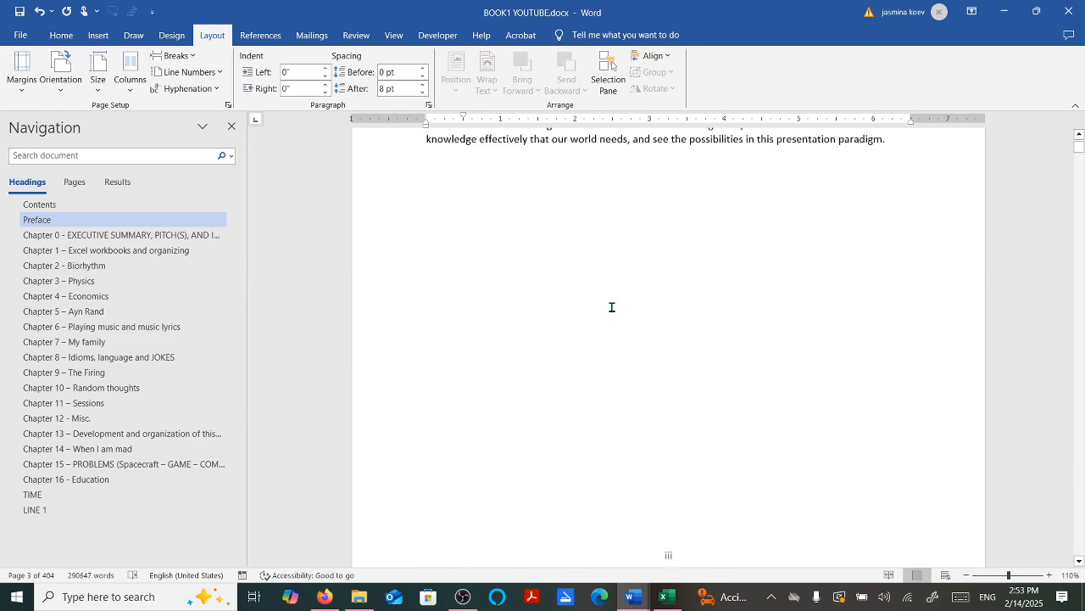
- Show the formatting marks and examine the page and section breaks from the contents page through Chapter 0
left_click(68, 36)
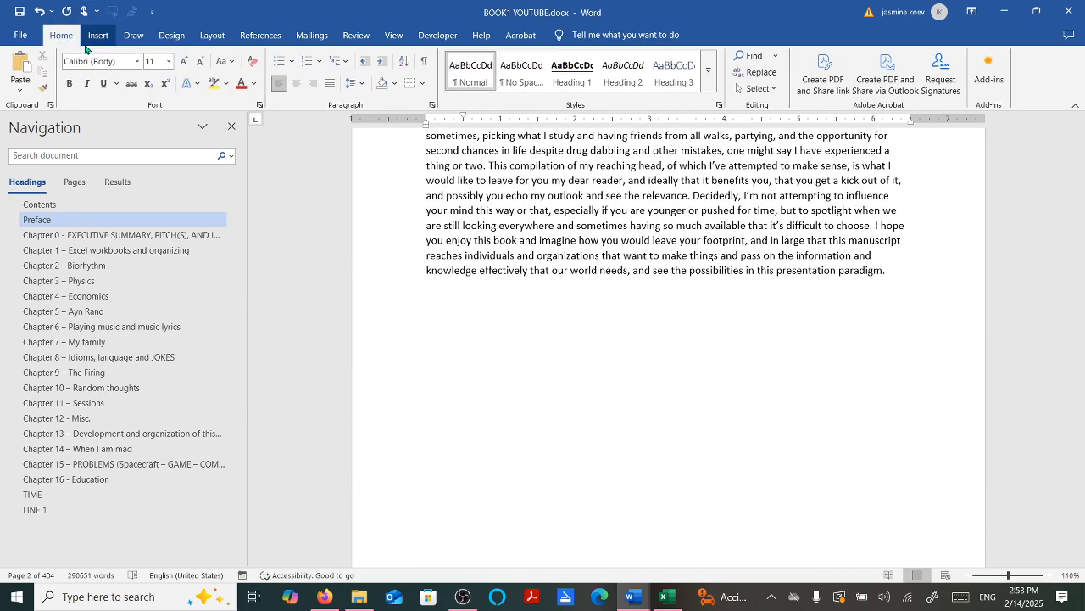
left_click(424, 62)
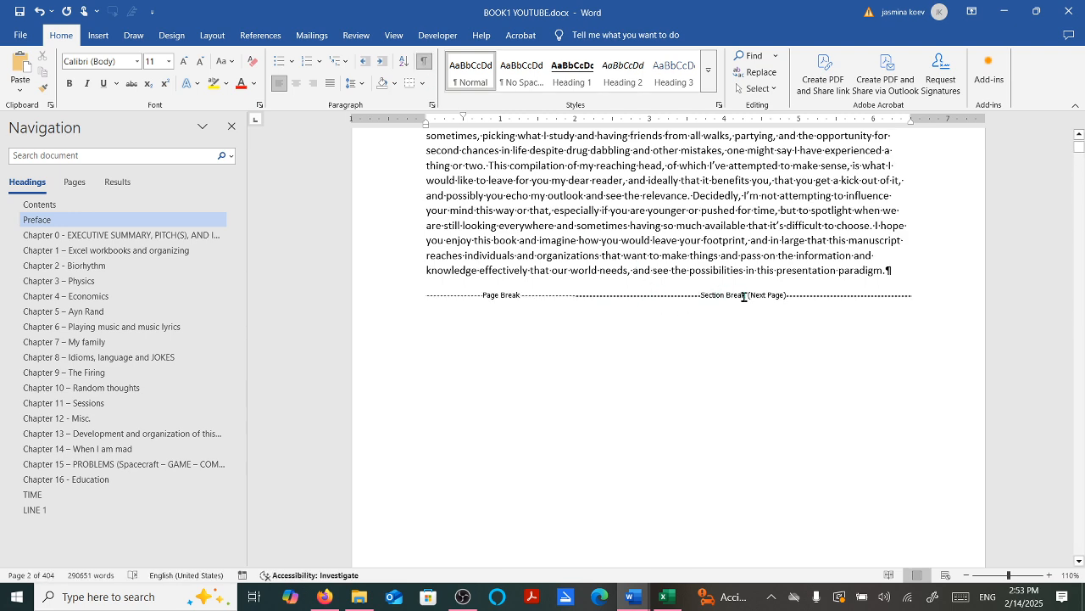
scroll(729, 303, "down", 10)
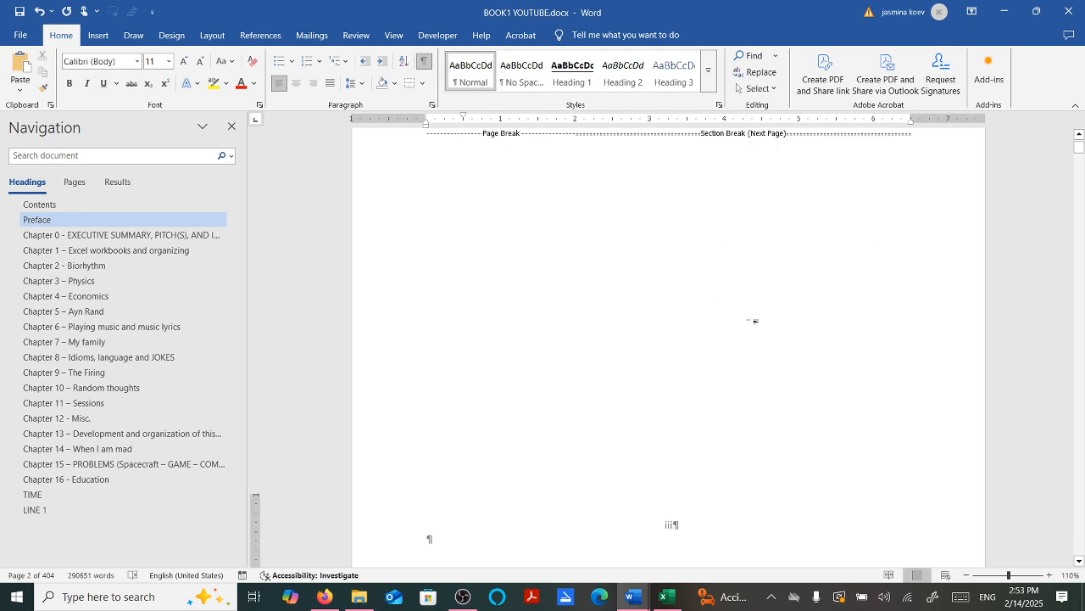
scroll(720, 292, "up", 15)
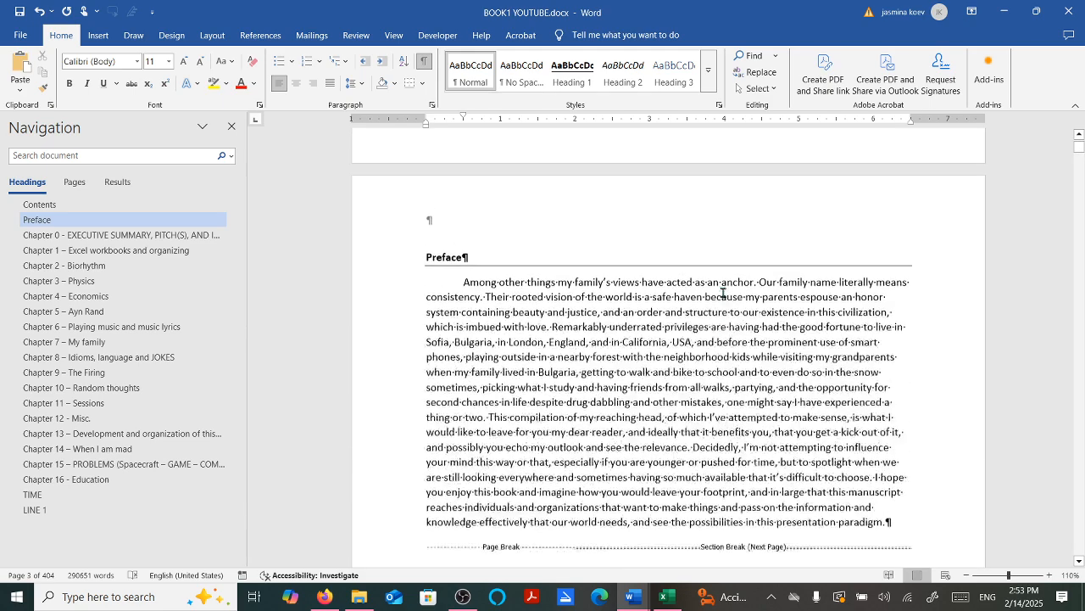
scroll(679, 263, "up", 4)
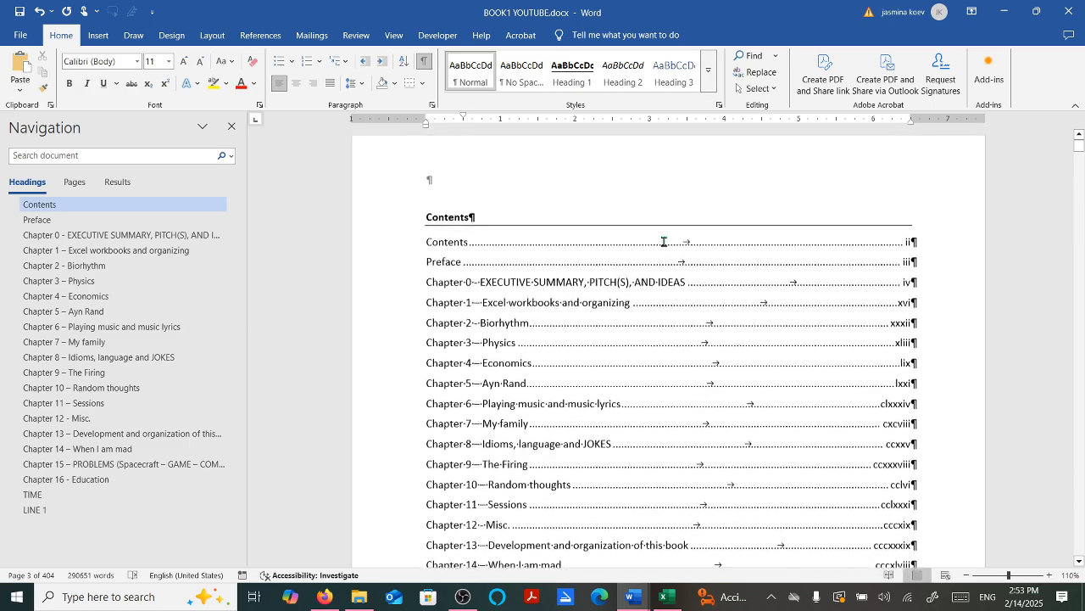
scroll(509, 211, "down", 15)
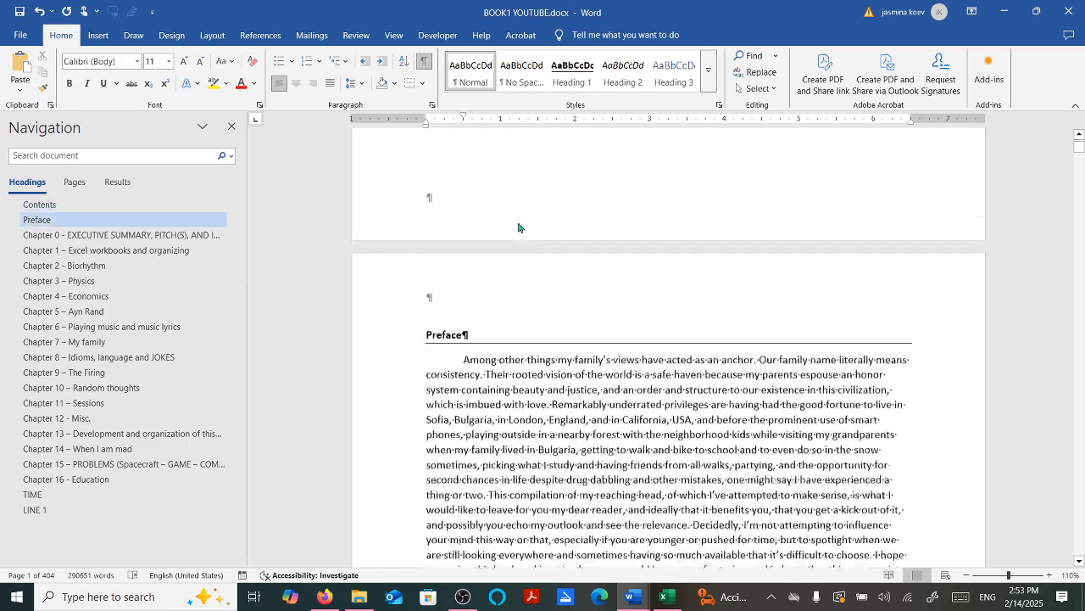
scroll(551, 215, "down", 8)
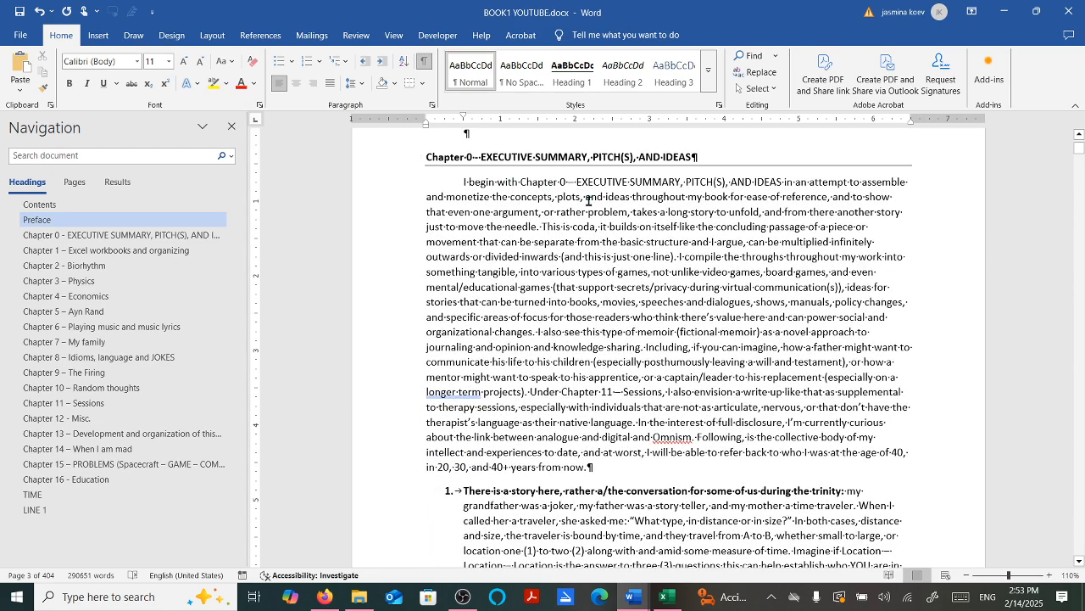
scroll(543, 255, "up", 10)
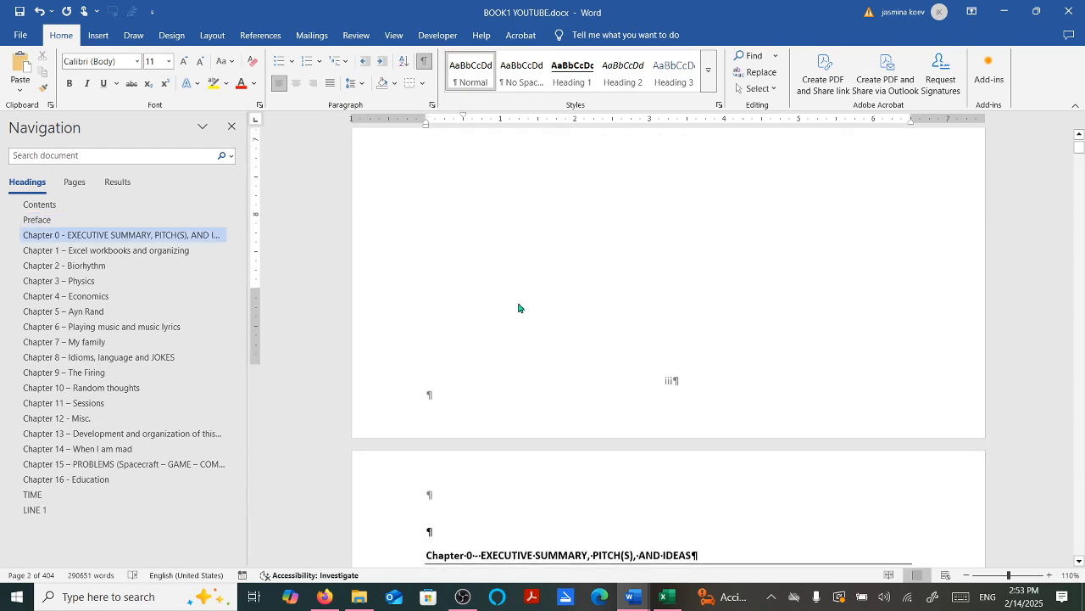
- Remove the blank paragraph above the Chapter 0 heading and insert a new-page section break at the end of that chapter's first page
scroll(460, 369, "down", 3)
left_click(441, 422)
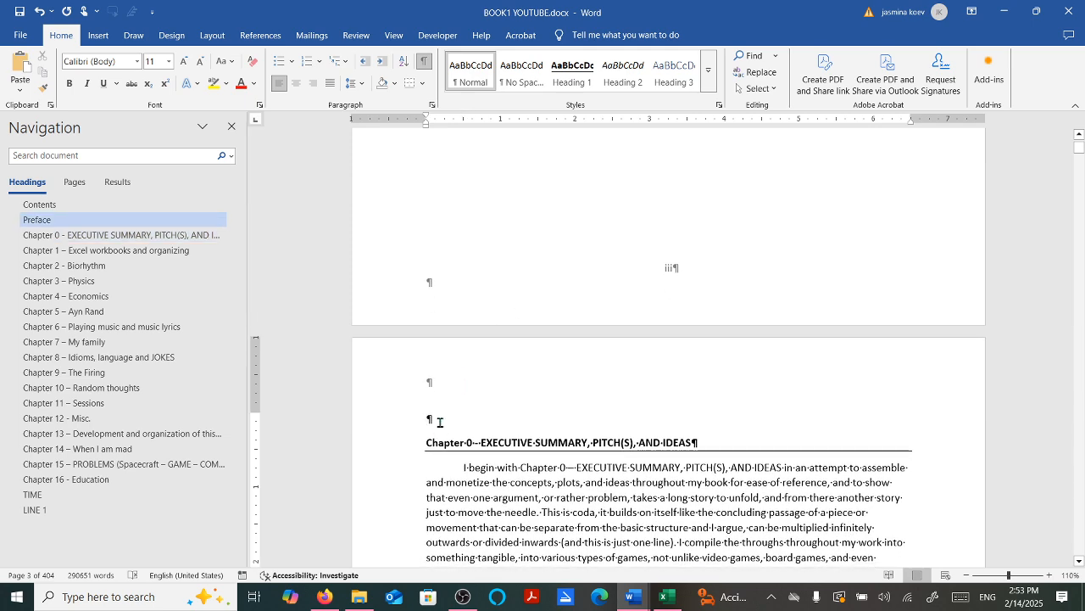
left_click(212, 35)
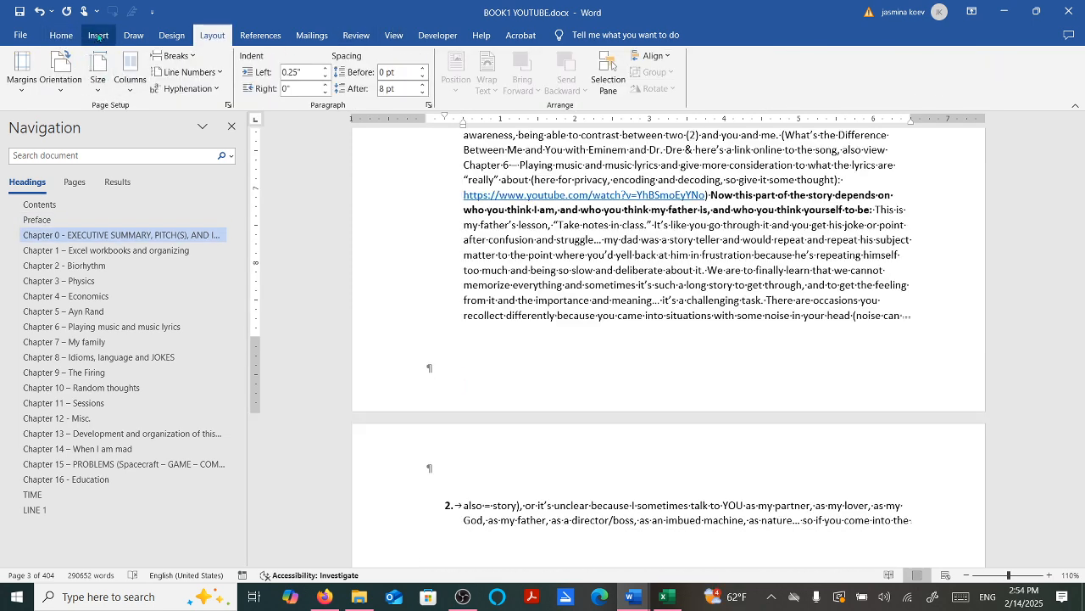
- Insert a bottom-of-page number in the Plain Number 2 style on Chapter 0's first page
left_click(99, 36)
left_click(702, 91)
mouse_move(759, 126)
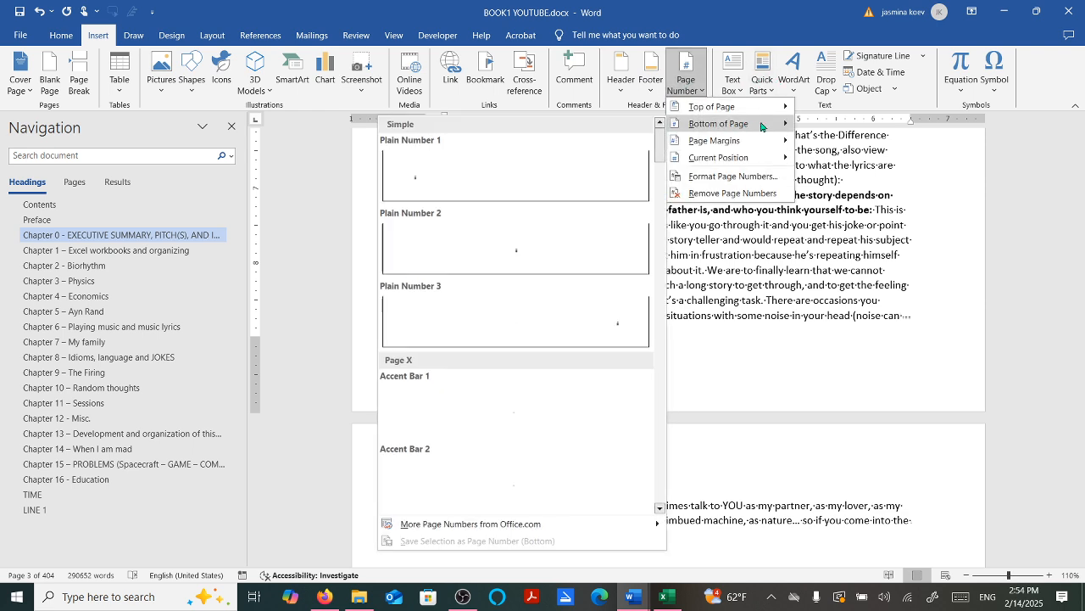
left_click(515, 264)
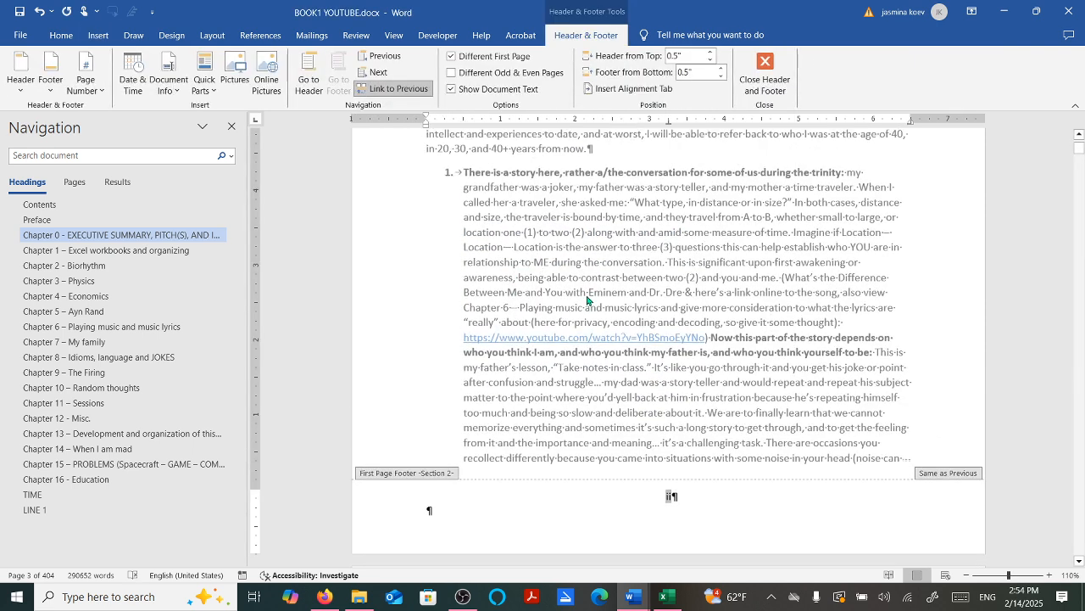
scroll(590, 305, "up", 8)
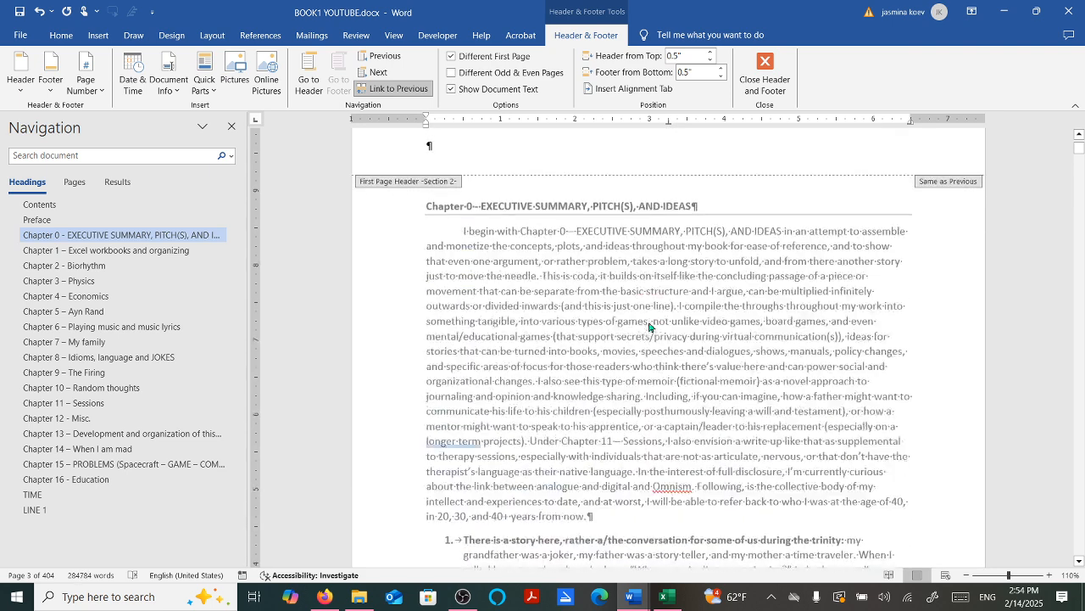
- Set the page number format of the section starting at Chapter 0 to 1, 2, 3, with numbering starting at 1
left_click(85, 81)
mouse_move(112, 129)
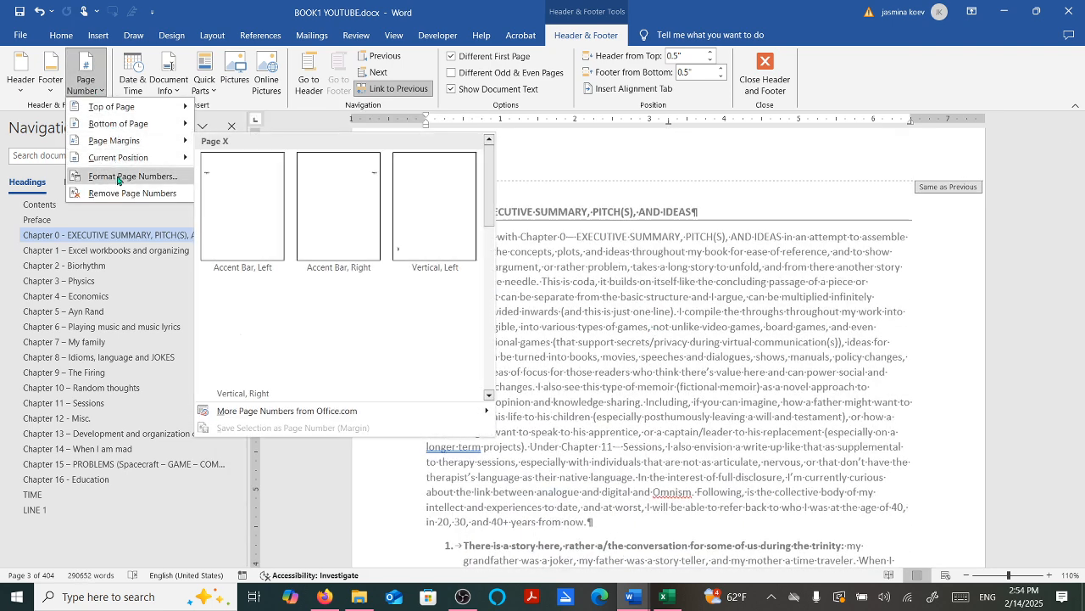
left_click(119, 176)
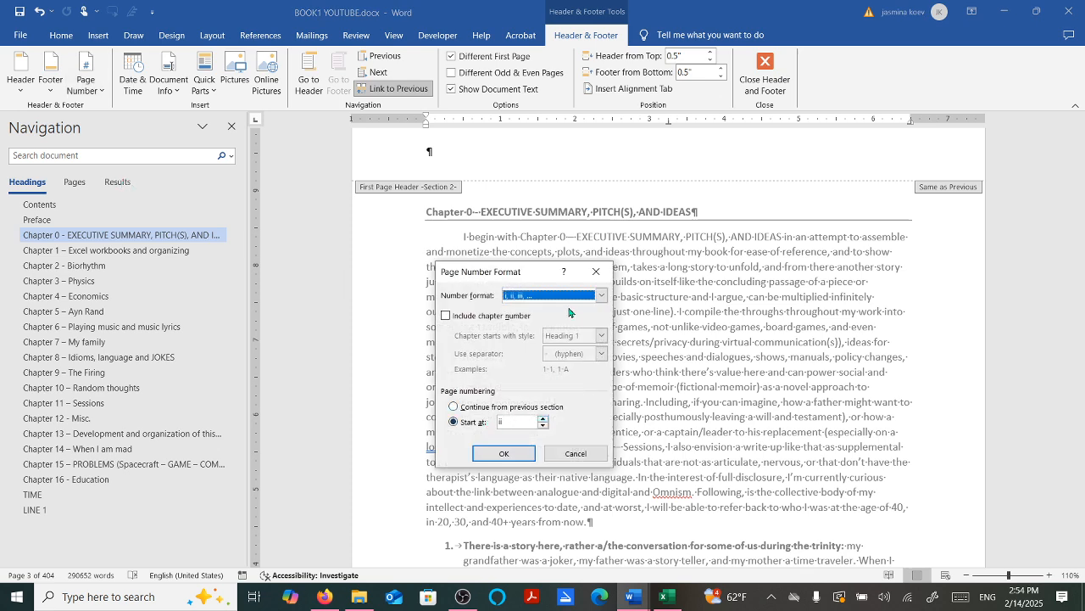
left_click(600, 296)
left_click(517, 310)
double_click(502, 422)
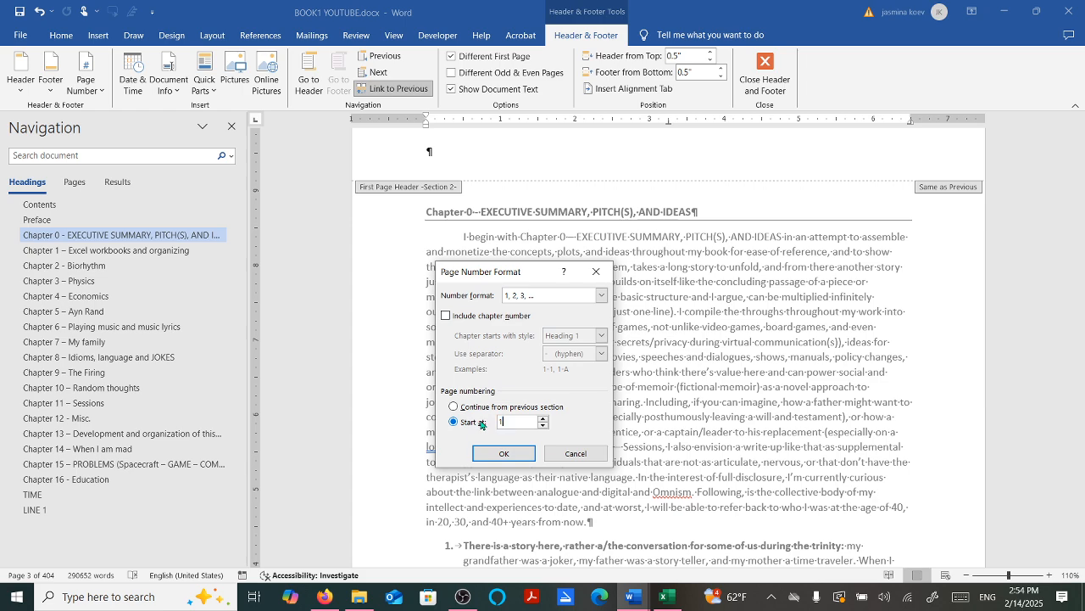
type("1")
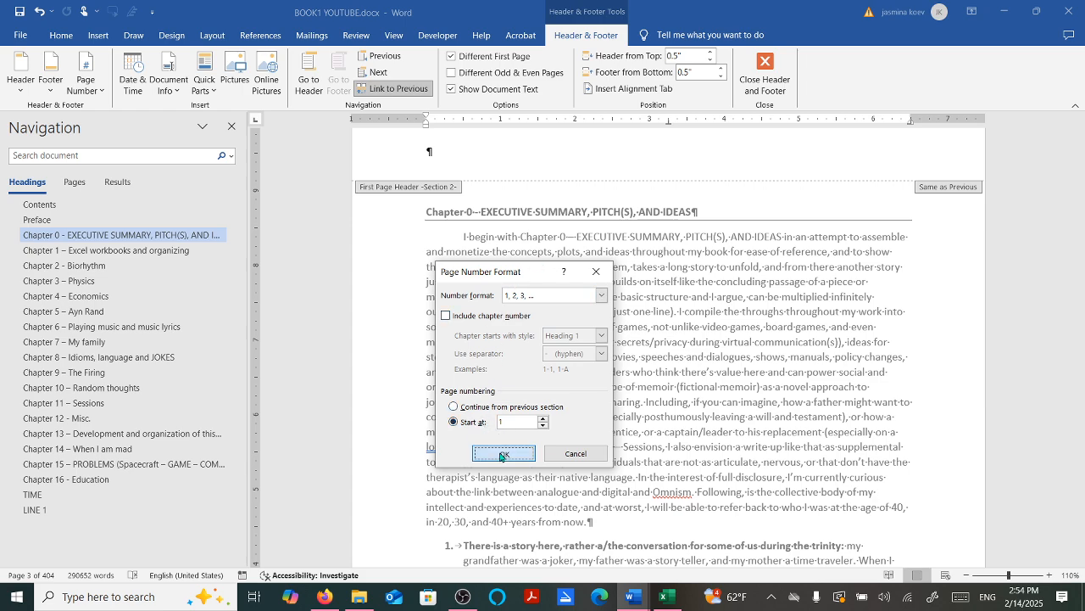
left_click(503, 453)
- Check the footer page numbers section by section, from the contents page through the first pages of Chapter 0
scroll(593, 424, "up", 10)
scroll(676, 388, "up", 10)
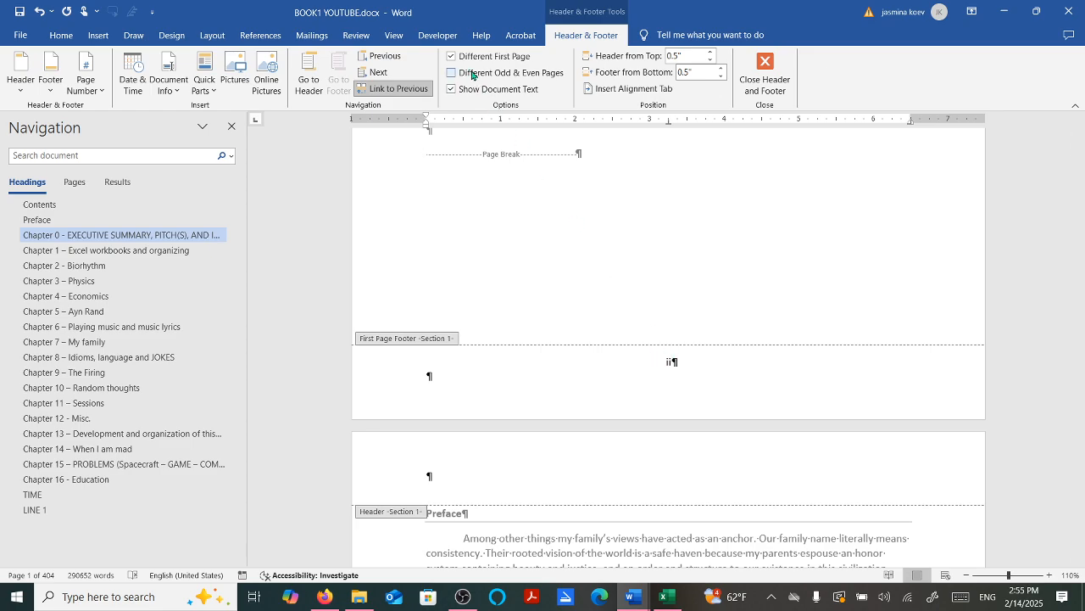
scroll(749, 342, "down", 3)
scroll(749, 341, "down", 15)
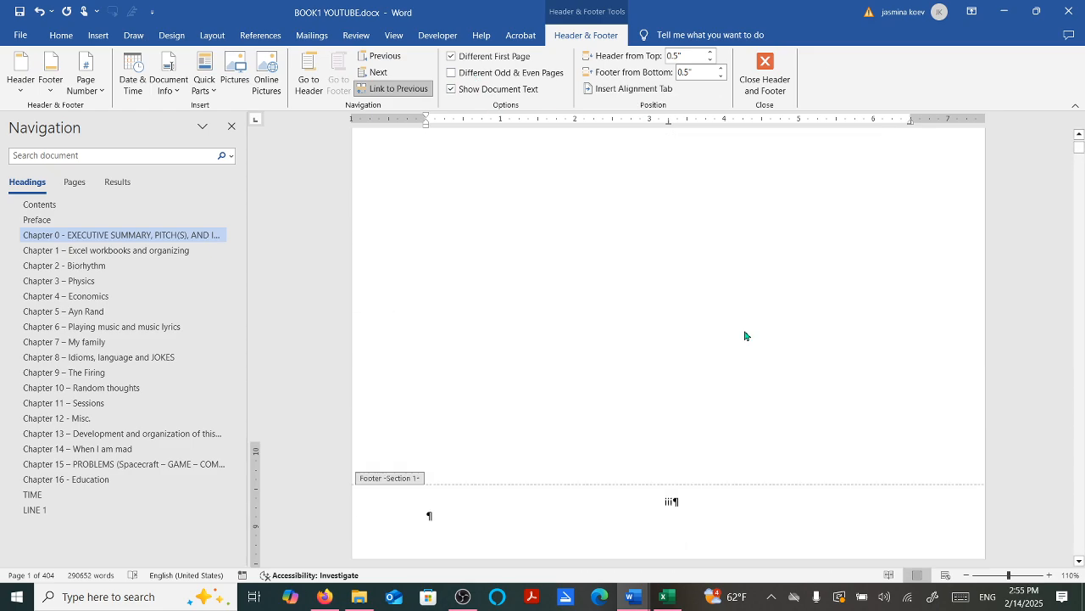
scroll(751, 342, "down", 20)
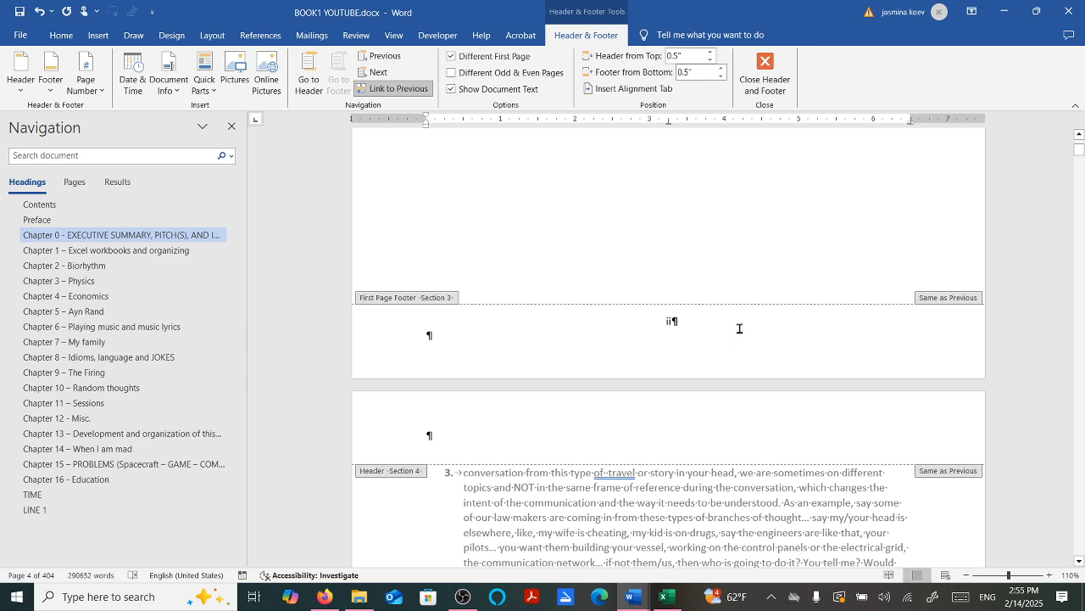
scroll(738, 325, "down", 20)
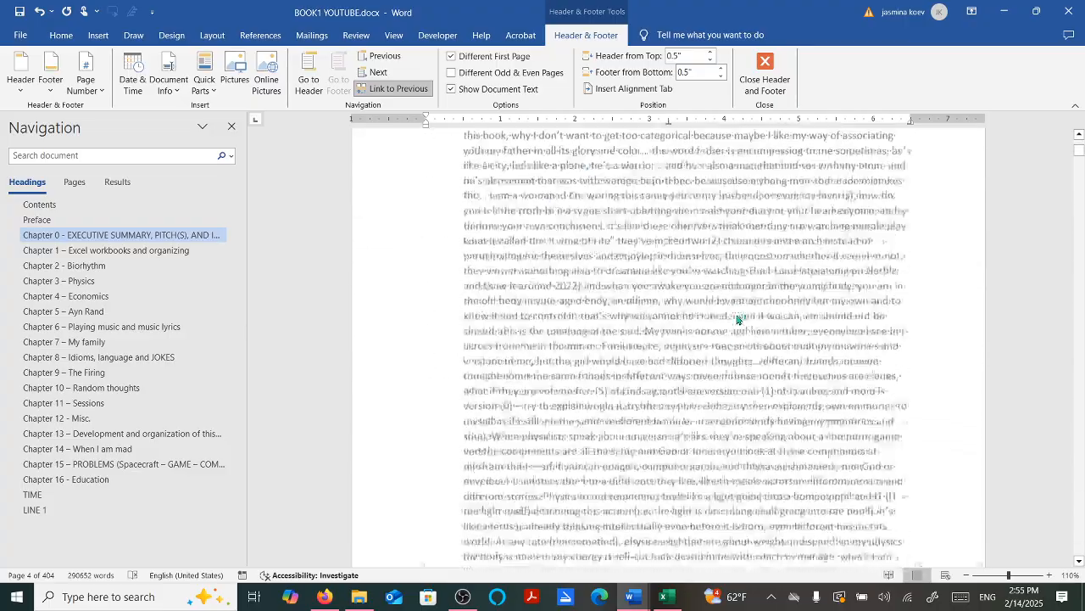
scroll(735, 317, "down", 20)
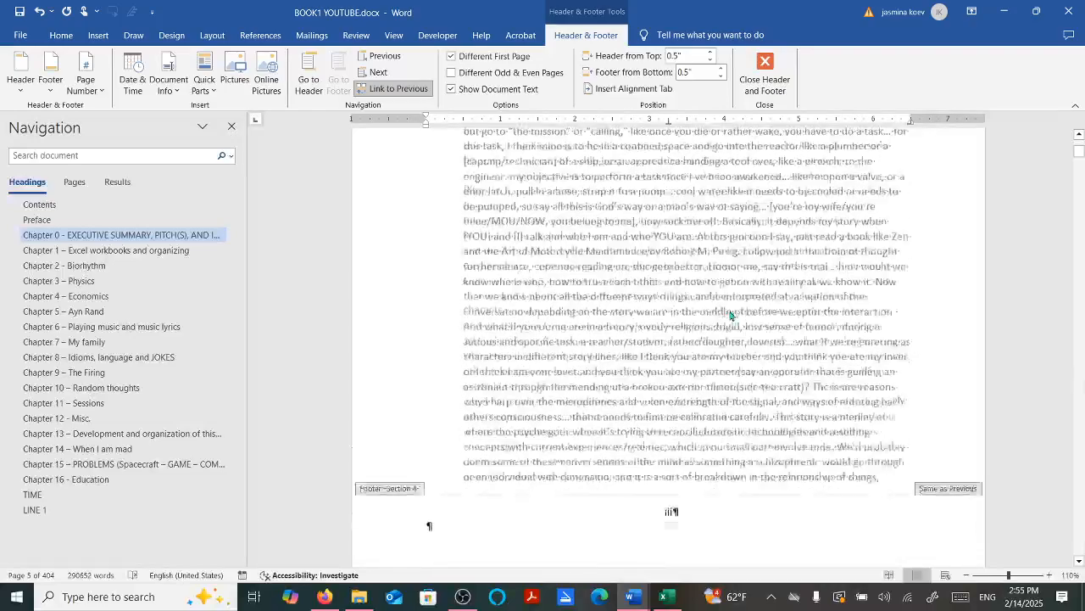
scroll(734, 309, "up", 2)
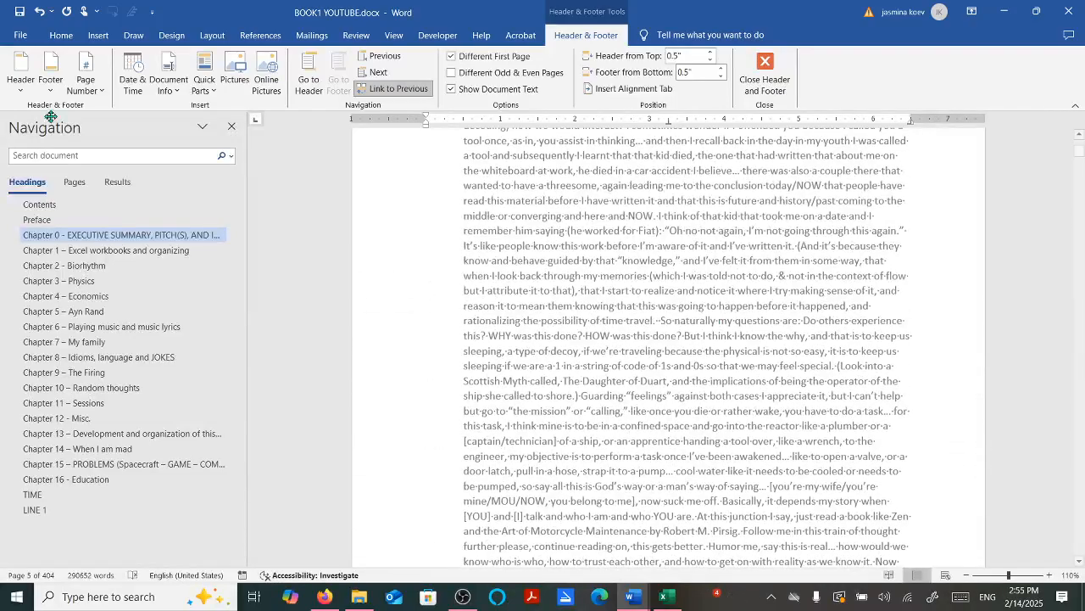
- Set Section 4's page number format to 1, 2, 3, starting at 1, and check its footers
left_click(85, 81)
left_click(126, 178)
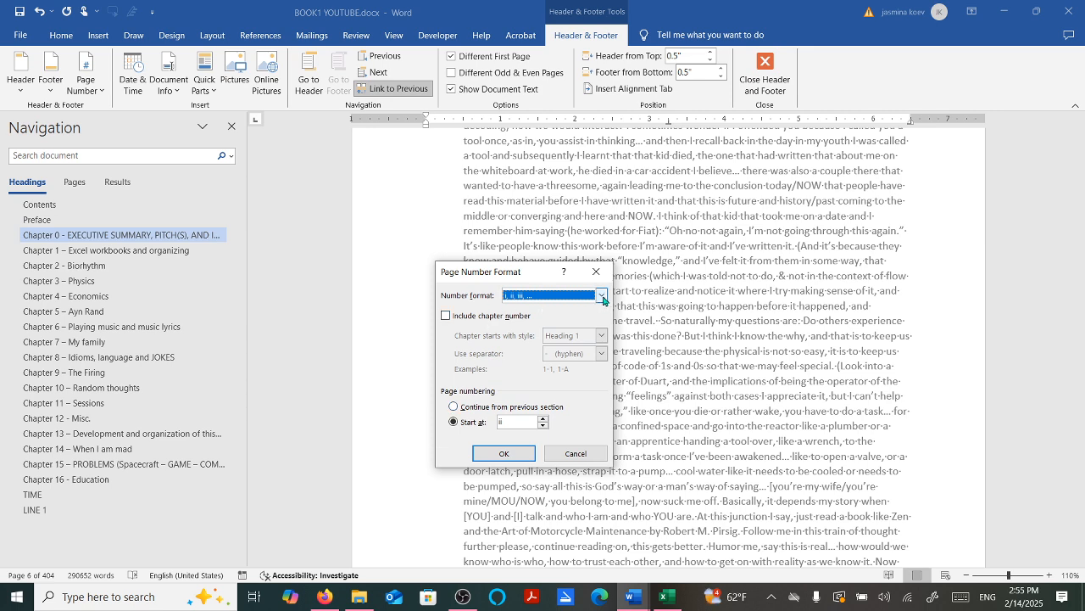
left_click(604, 298)
left_click(539, 309)
left_click(475, 422)
type("1")
left_click(504, 454)
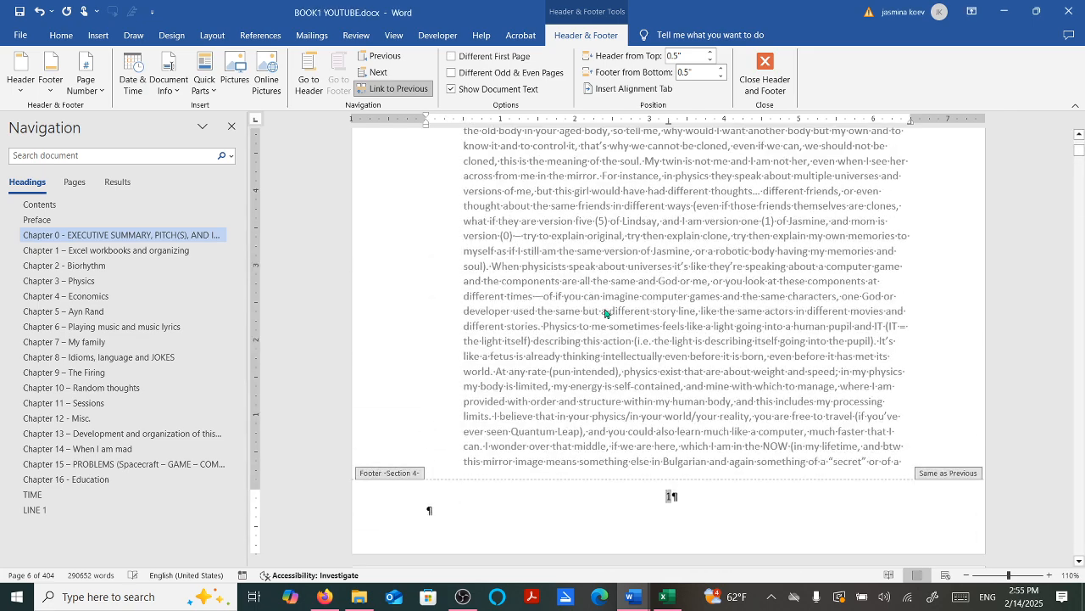
scroll(562, 293, "up", 3)
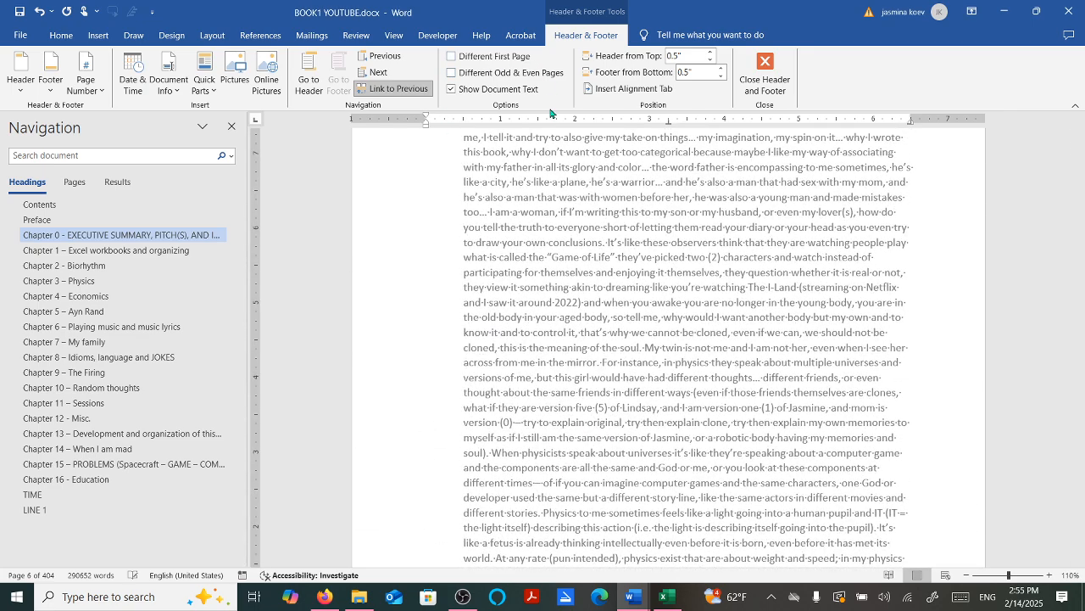
scroll(668, 300, "down", 8)
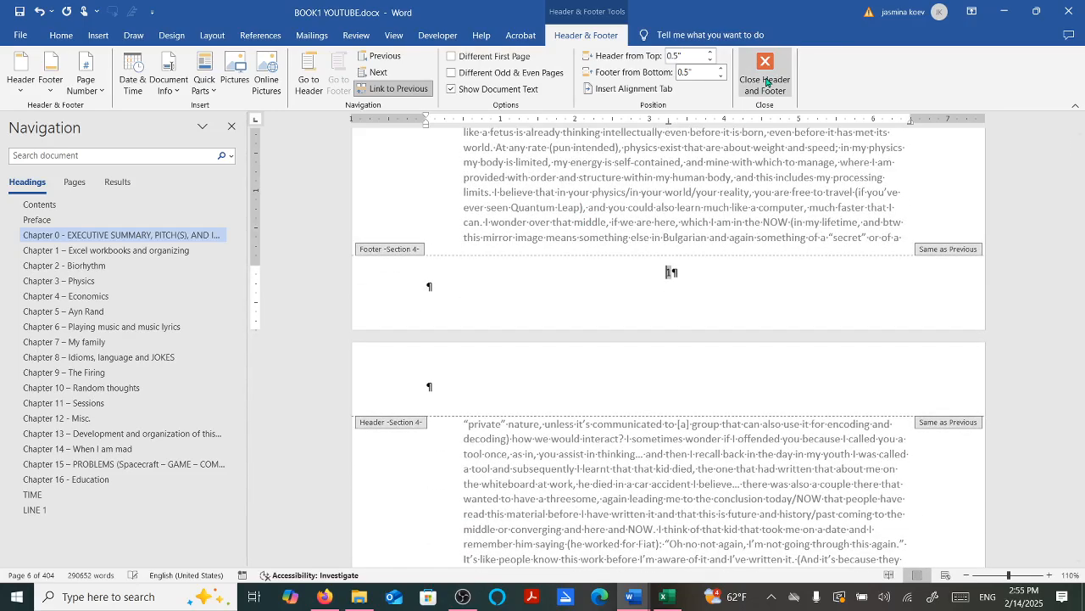
- Close the footer editing and check the page numbers on the first pages of Chapter 0
left_click(766, 82)
scroll(705, 294, "down", 15)
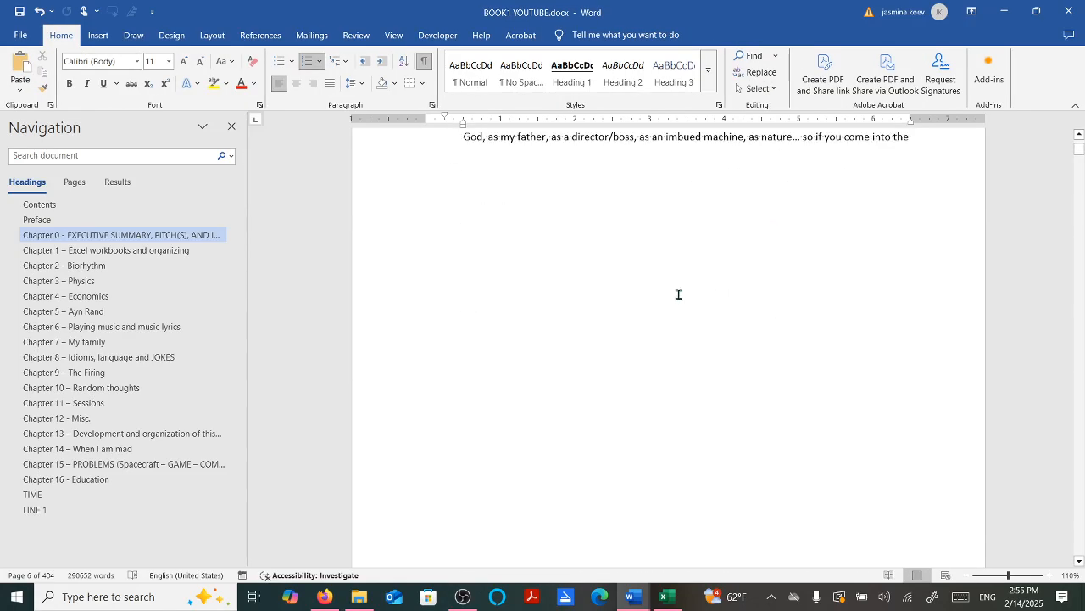
scroll(669, 299, "down", 15)
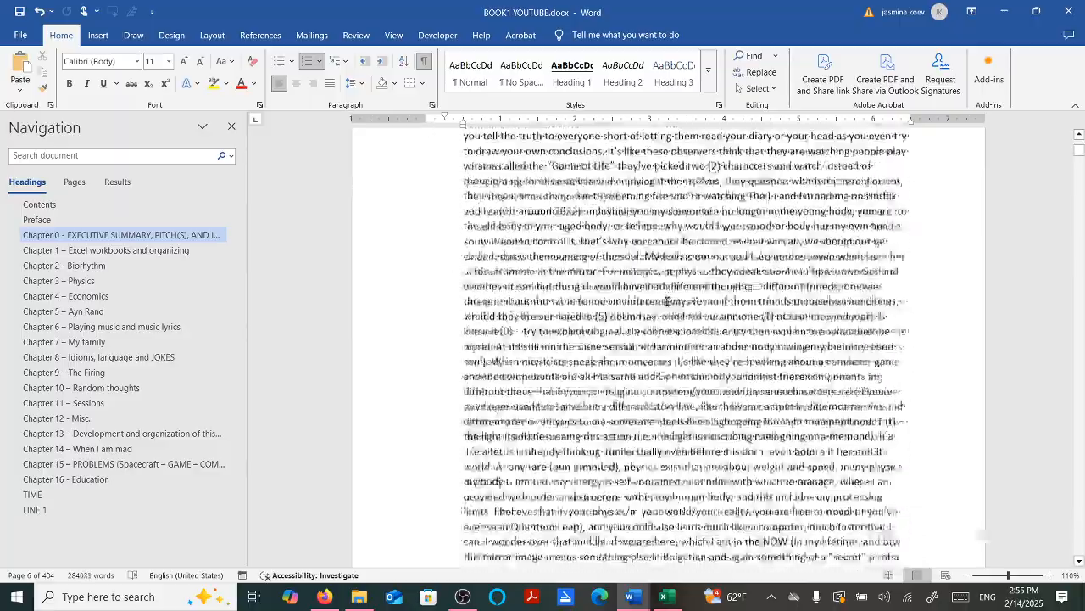
scroll(694, 262, "down", 15)
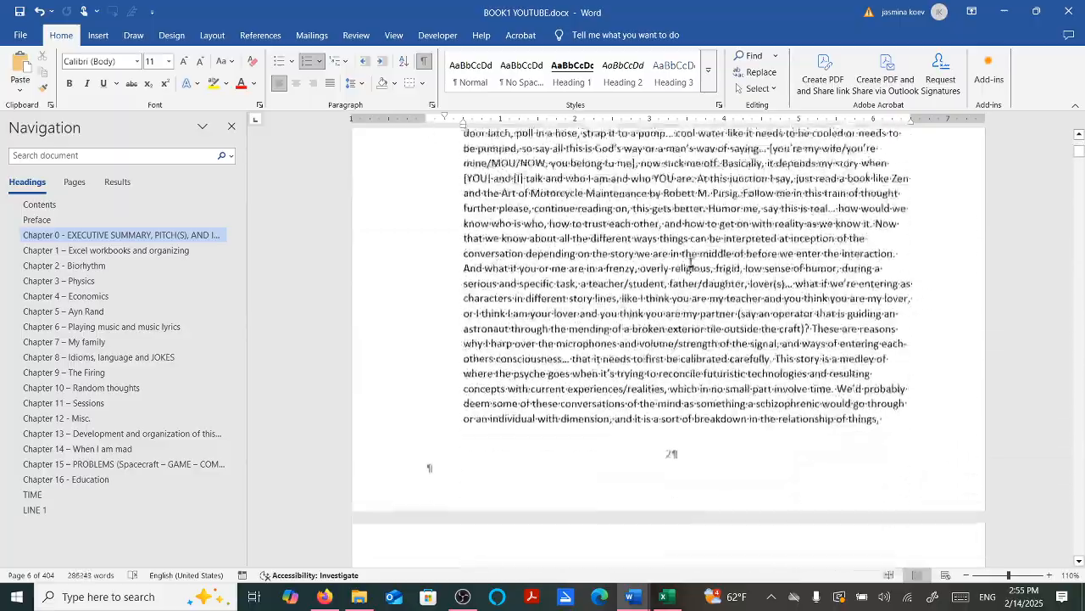
scroll(688, 299, "down", 15)
scroll(711, 297, "up", 1)
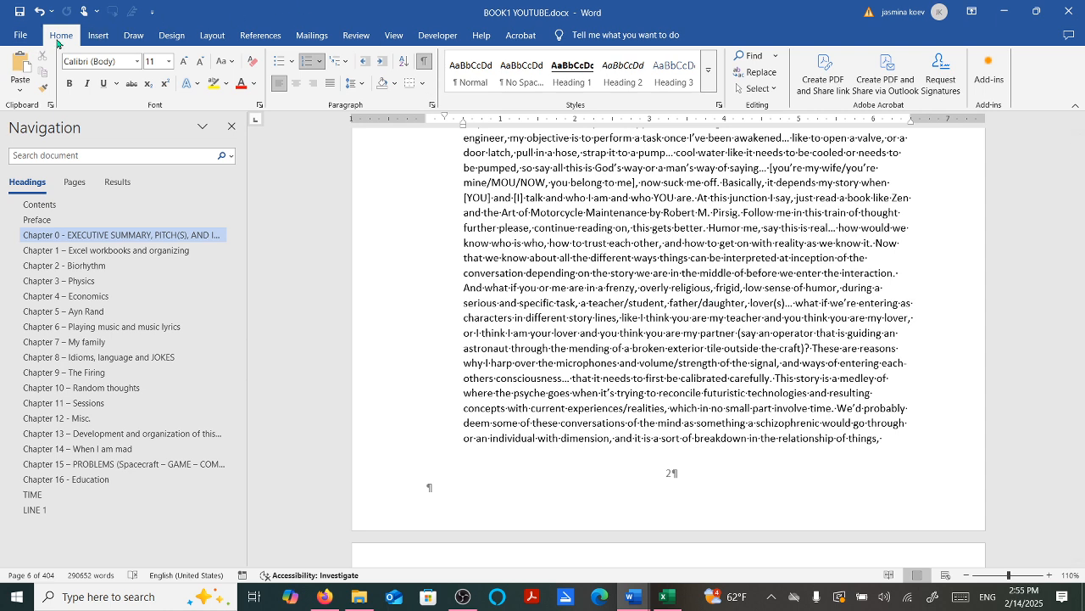
scroll(697, 399, "up", 15)
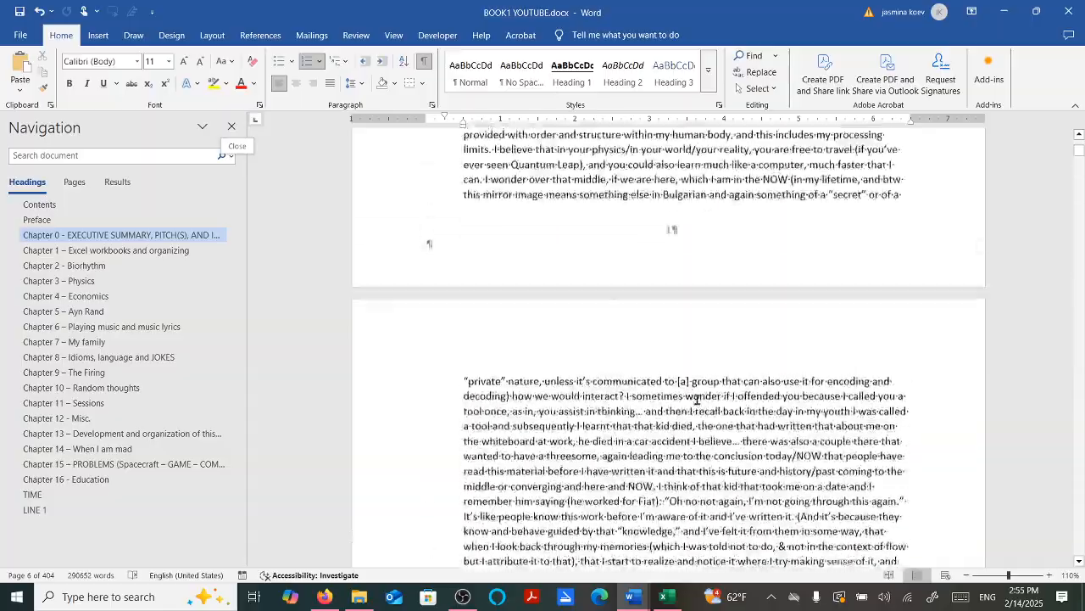
scroll(698, 399, "up", 10)
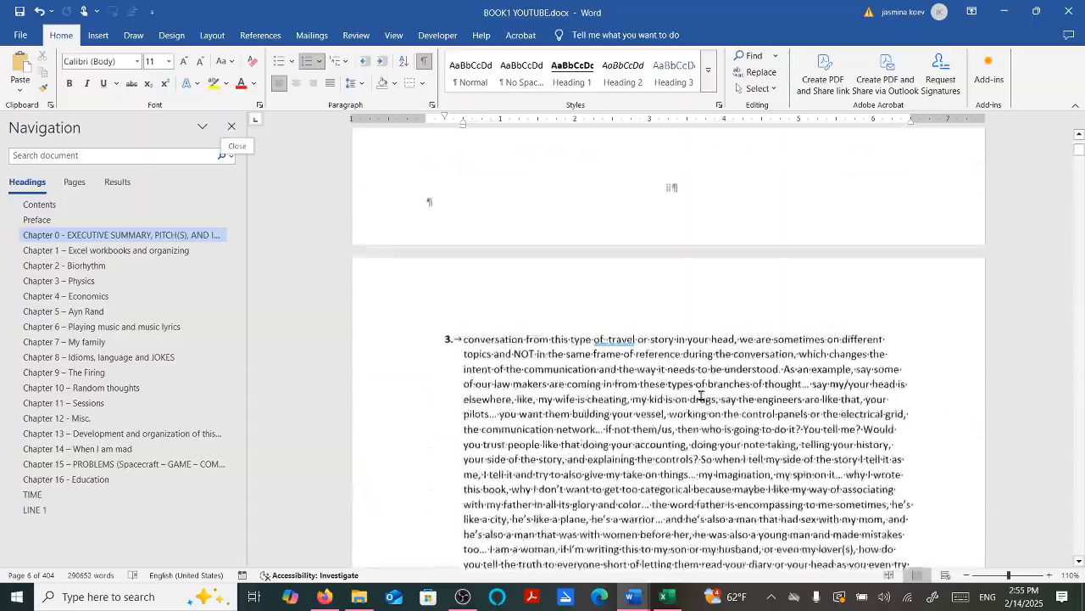
scroll(701, 399, "down", 15)
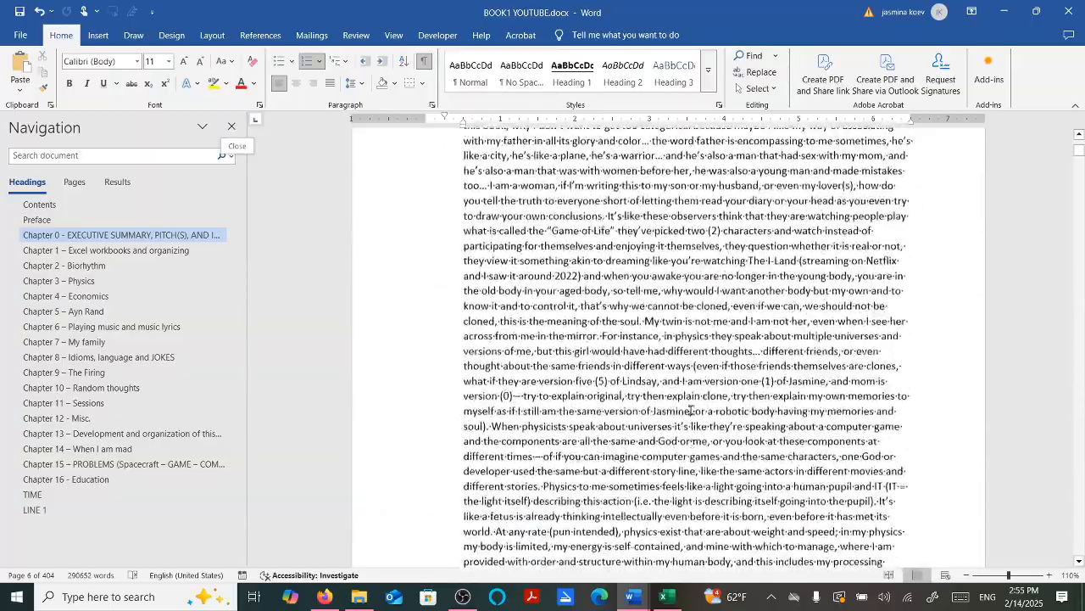
scroll(709, 462, "up", 15)
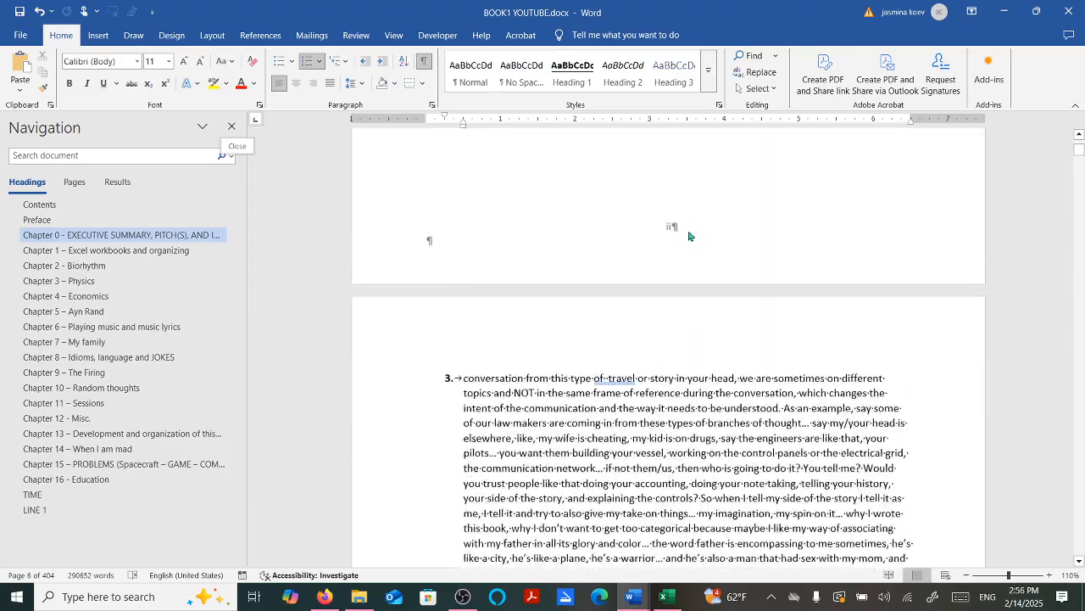
scroll(426, 240, "up", 10)
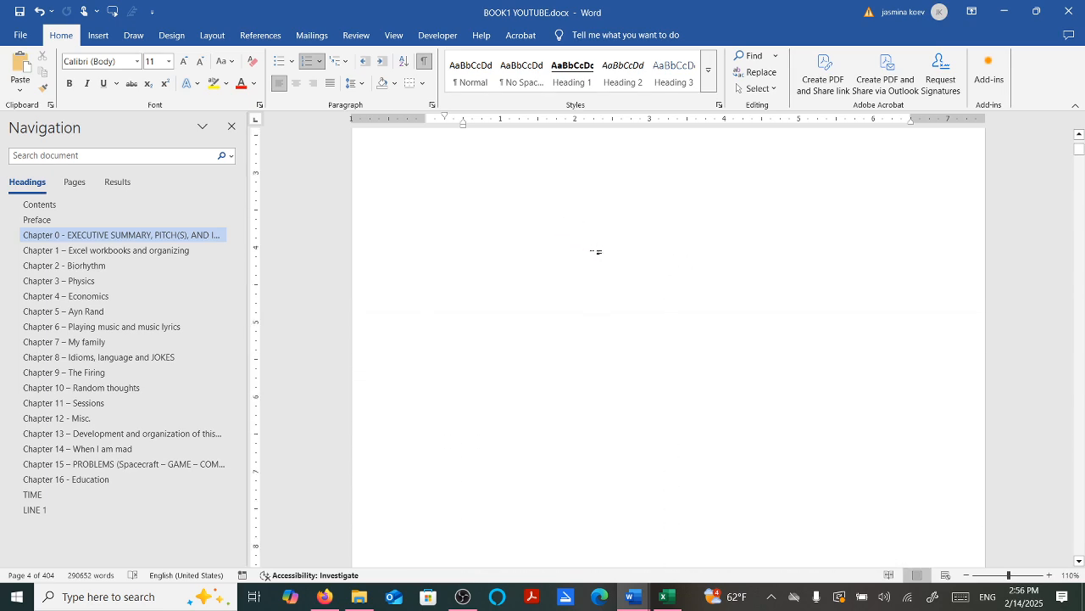
- Remove the break after "so if you come into the" in Chapter 0's item 2, and check the following pages' numbers
scroll(635, 260, "up", 2)
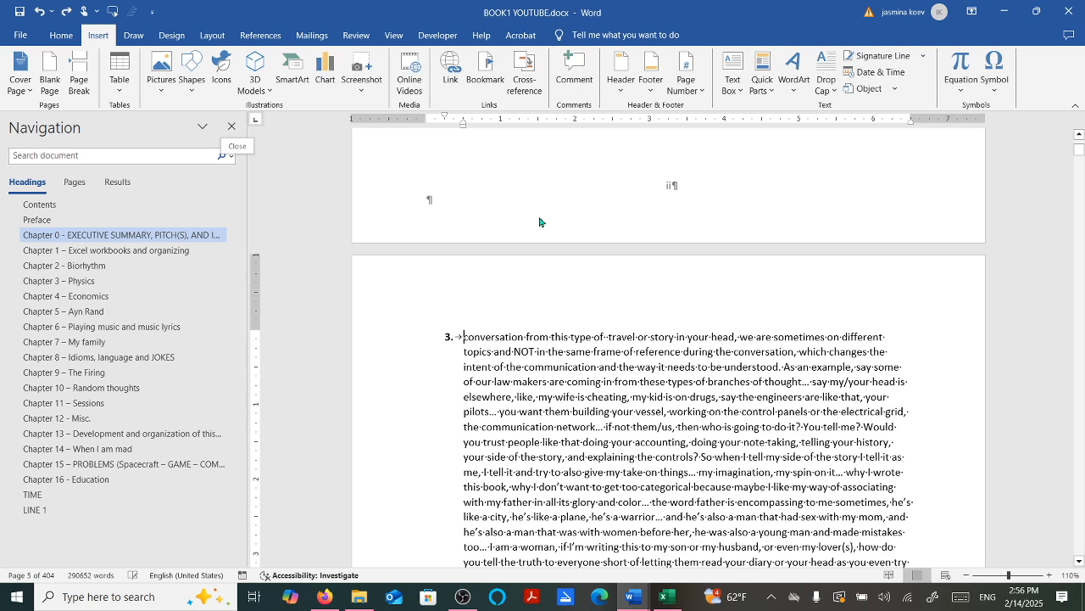
scroll(542, 217, "up", 5)
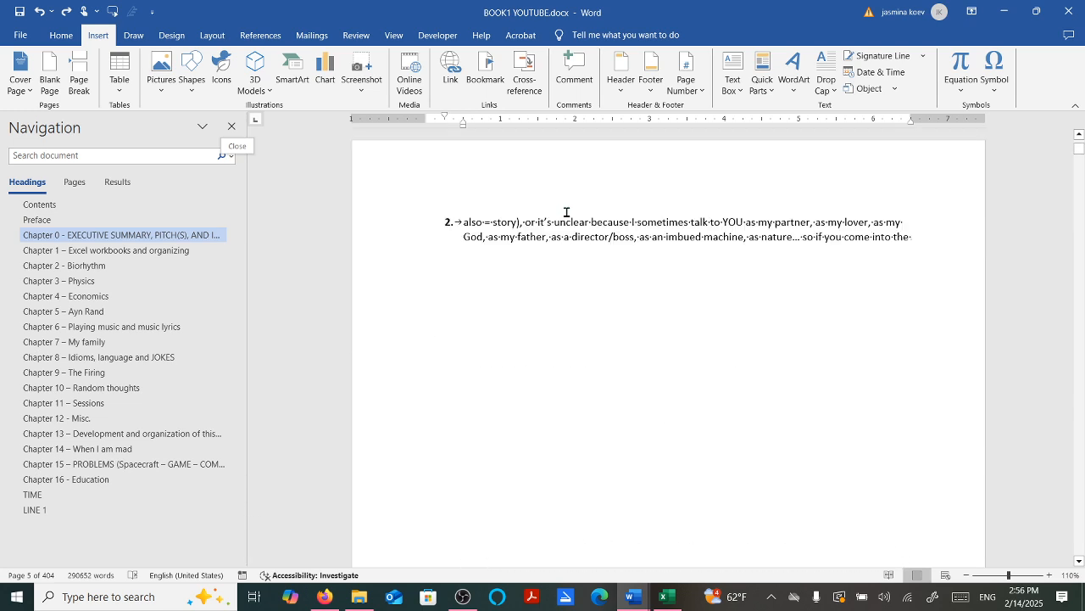
left_click(927, 305)
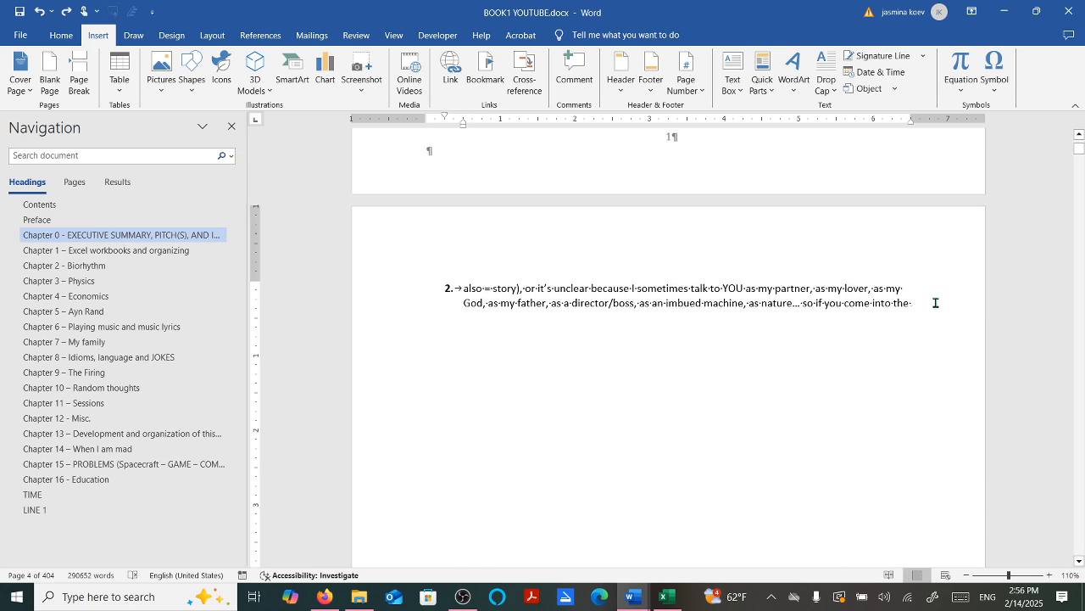
key("Delete")
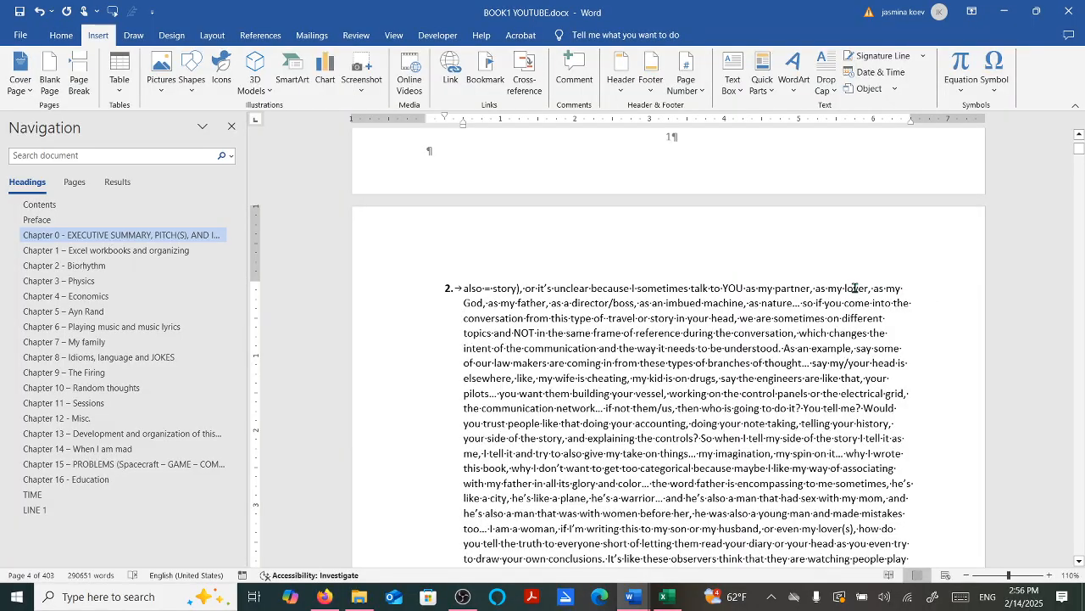
scroll(855, 288, "down", 15)
scroll(839, 273, "down", 12)
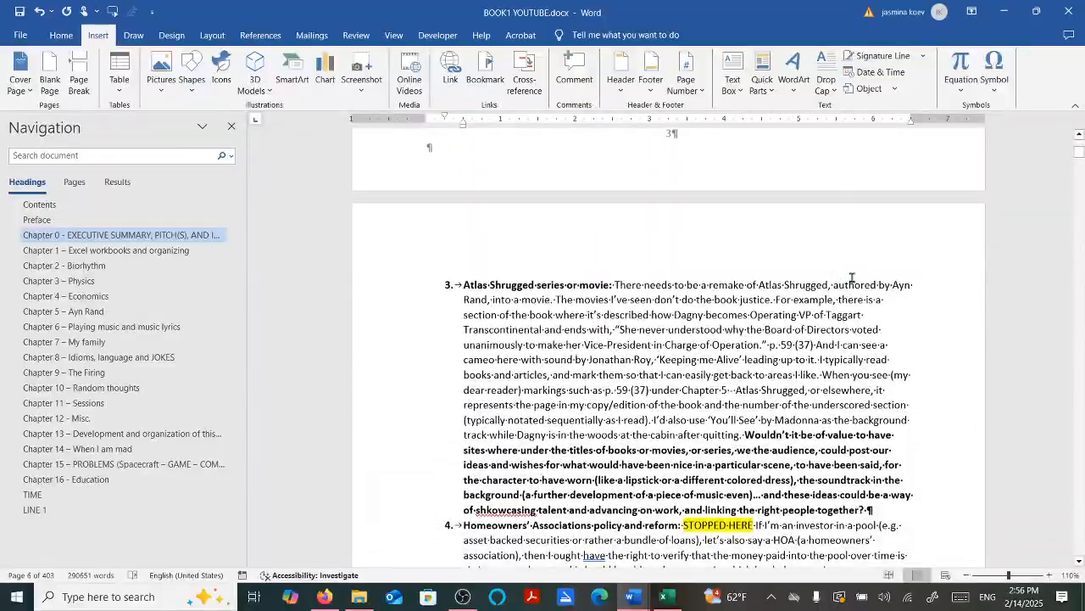
scroll(852, 278, "up", 12)
scroll(874, 256, "up", 12)
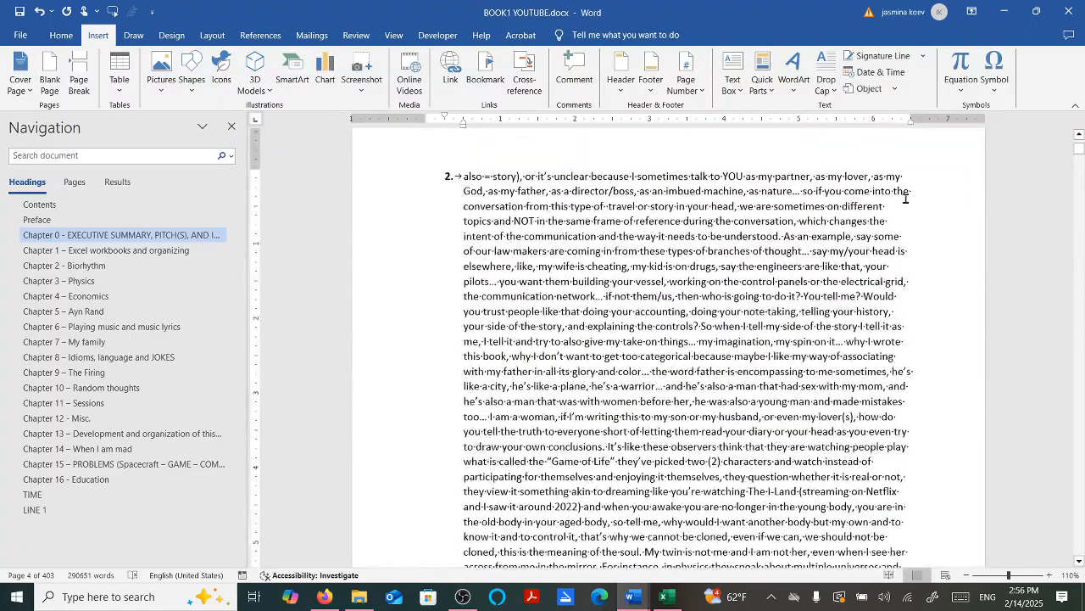
- Delete the empty paragraph above the Chapter 0 heading
scroll(912, 179, "up", 8)
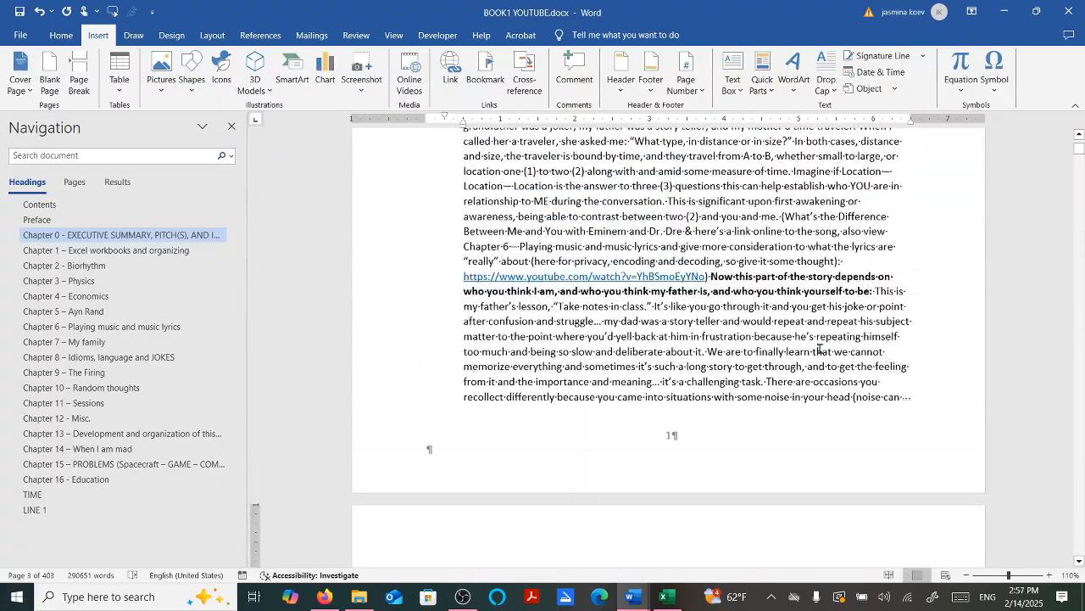
scroll(694, 322, "up", 6)
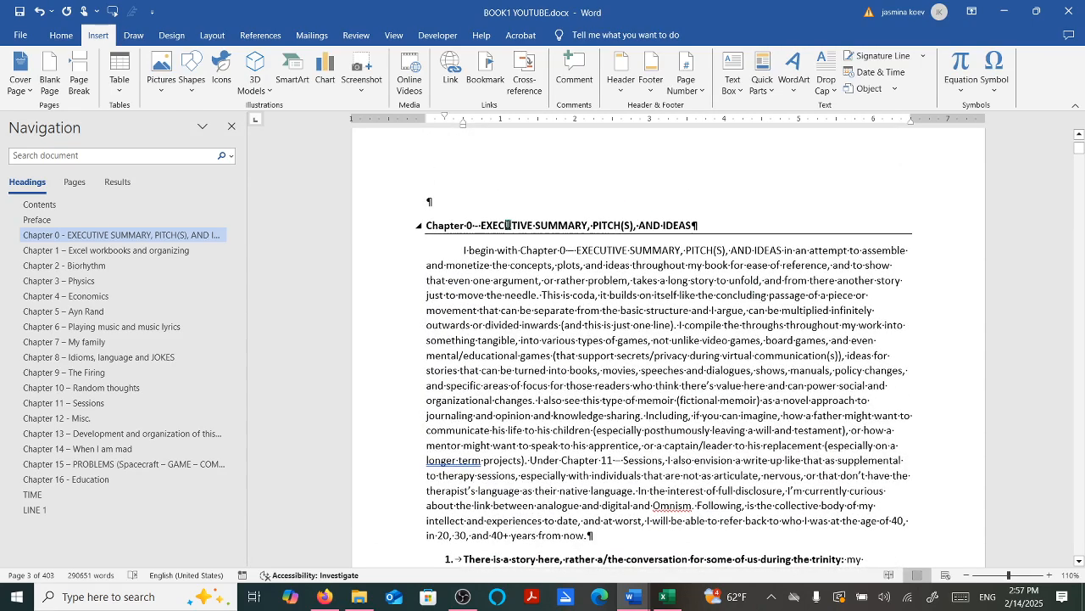
left_click(457, 197)
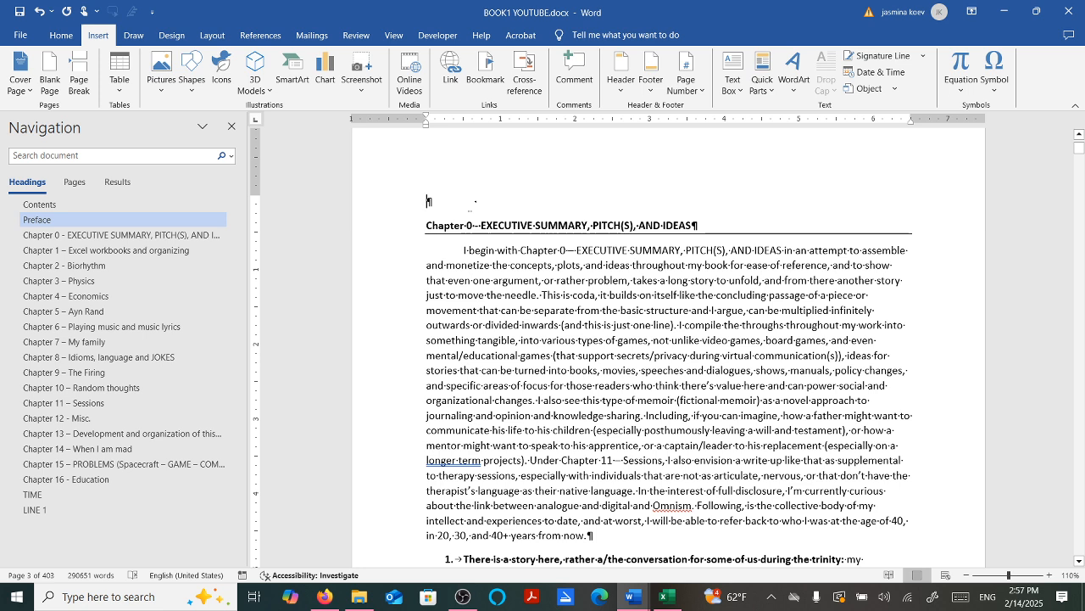
key("Delete")
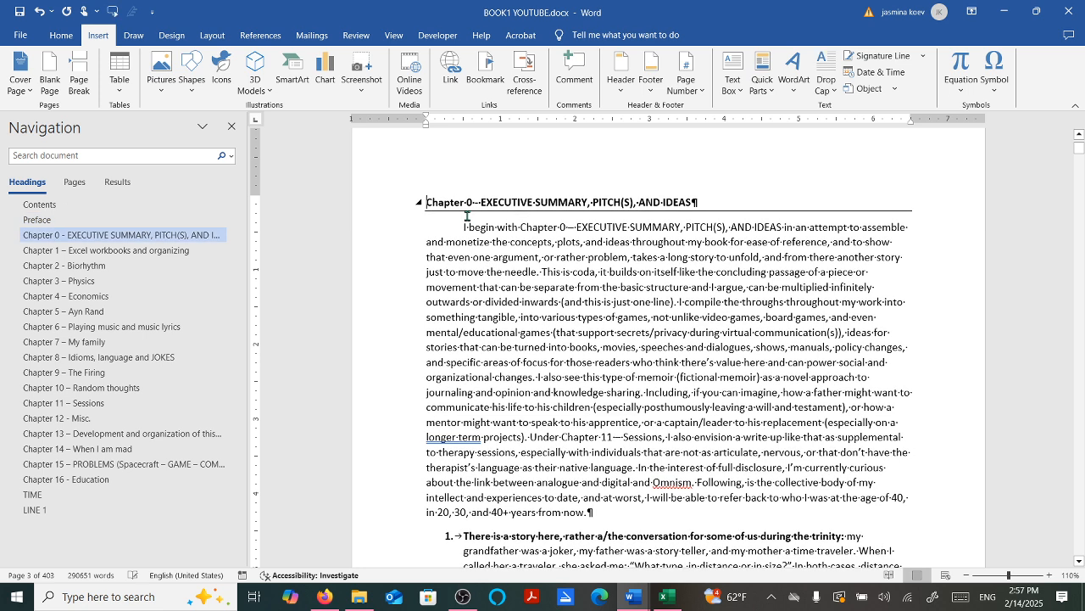
- Check the footer numbers around Chapter 0 and the Preface, and update the table of contents with the current page numbers
scroll(636, 265, "down", 15)
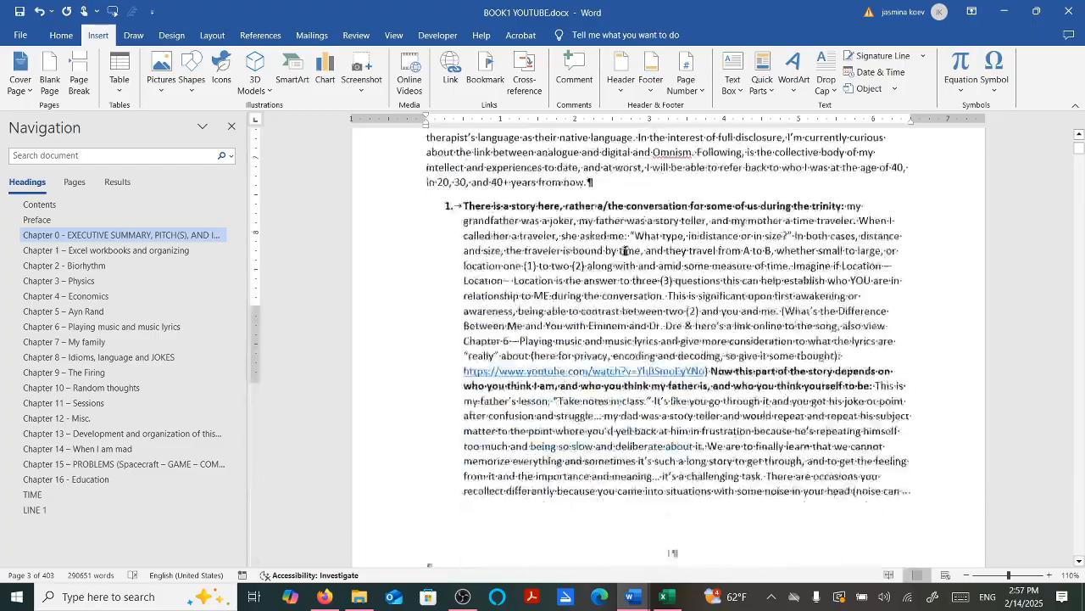
scroll(682, 252, "down", 15)
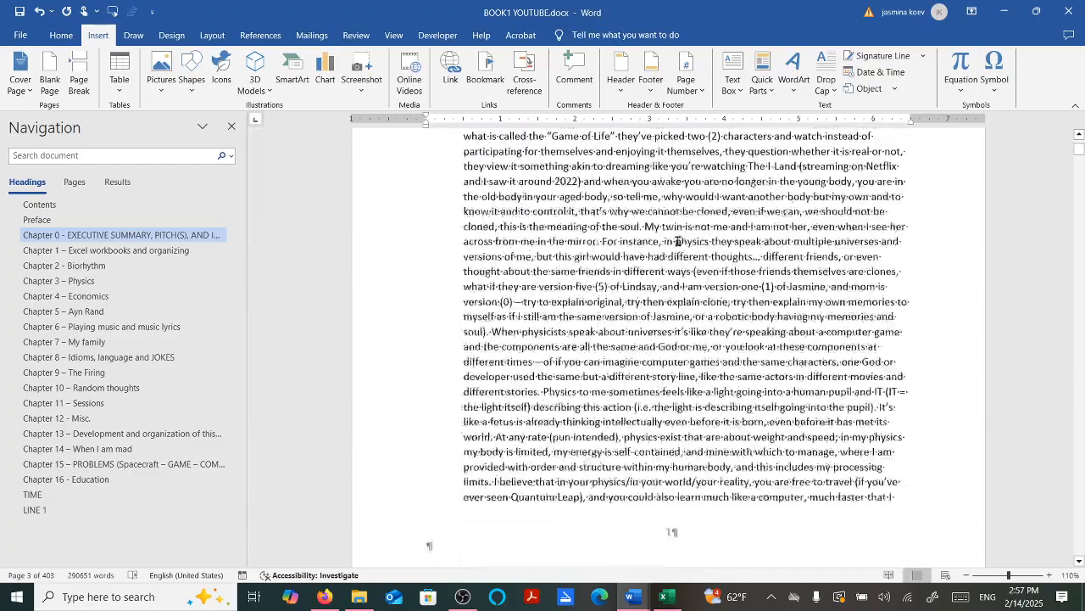
scroll(709, 202, "up", 20)
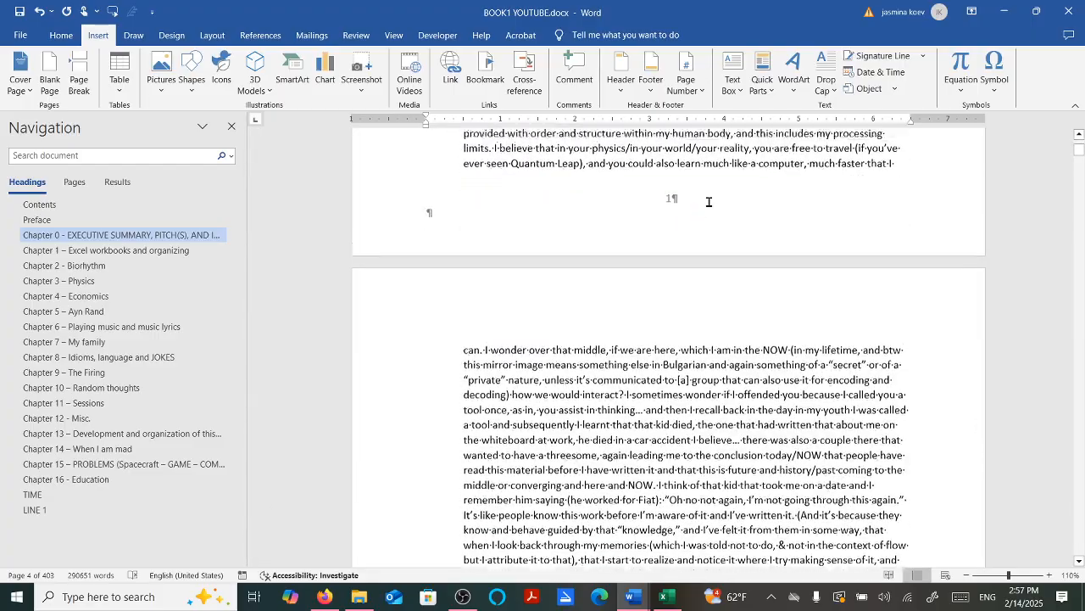
scroll(709, 202, "up", 18)
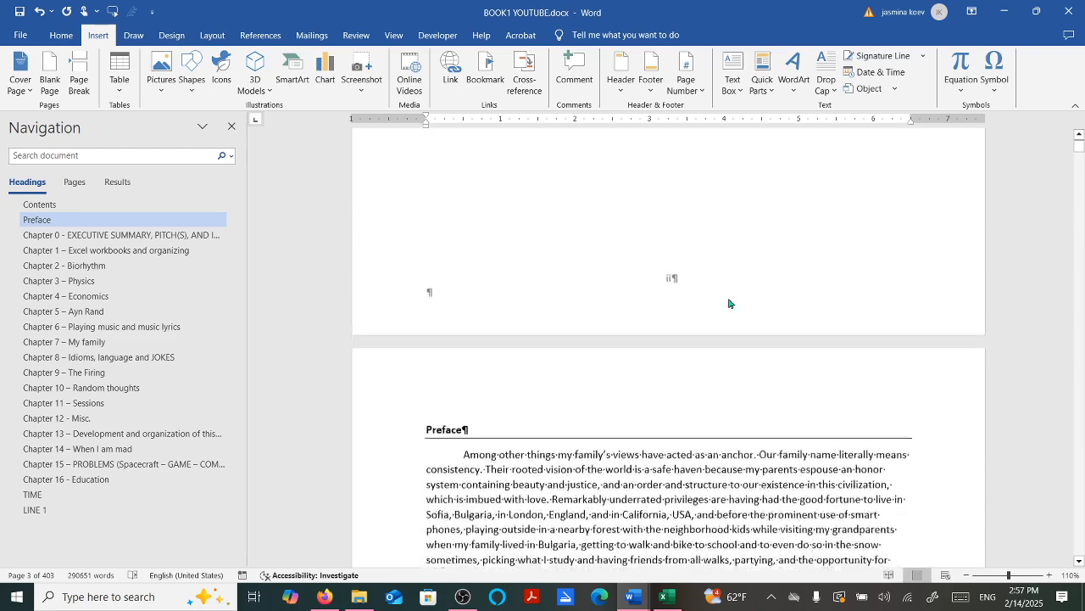
scroll(730, 304, "up", 1)
scroll(712, 305, "up", 10)
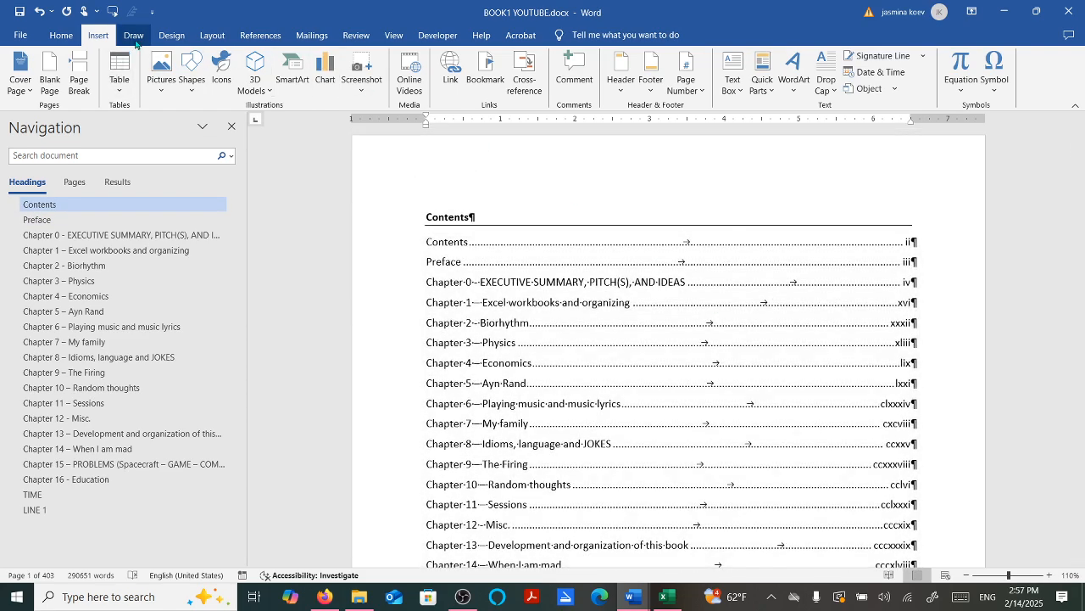
left_click(260, 35)
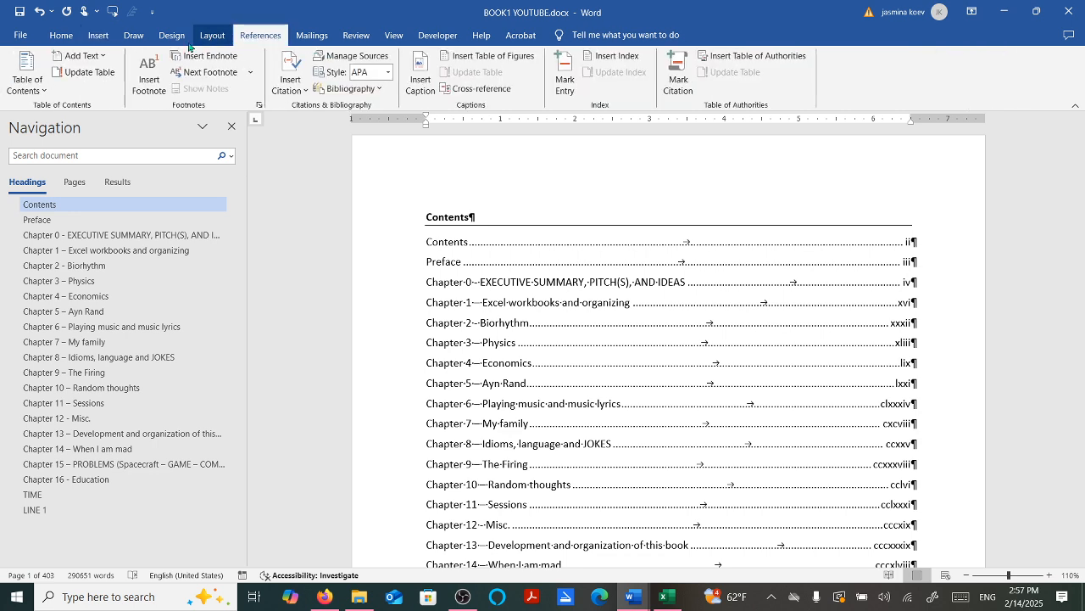
left_click(78, 73)
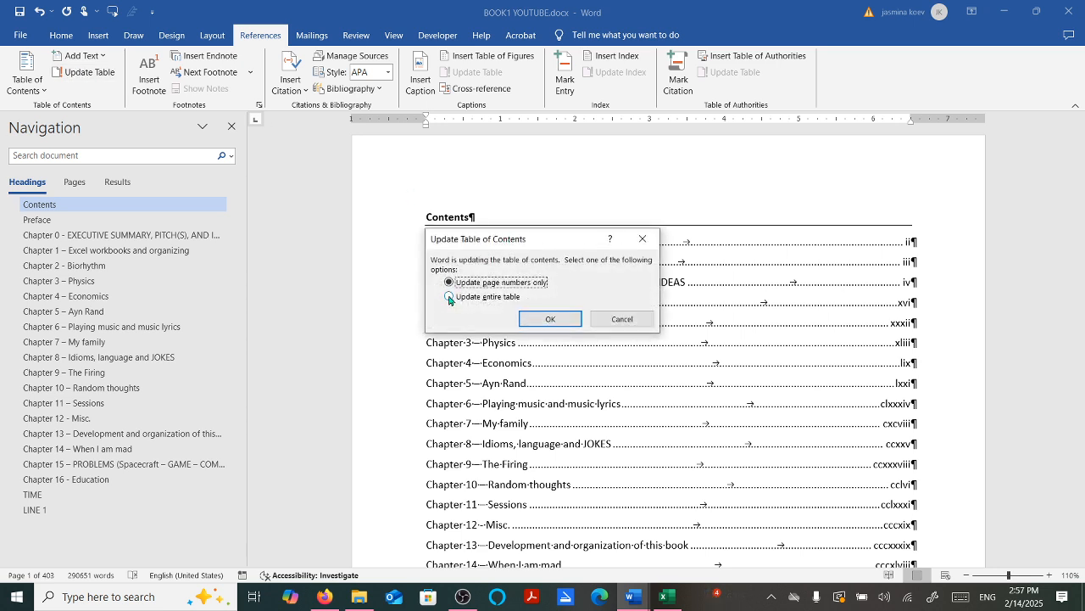
left_click(545, 319)
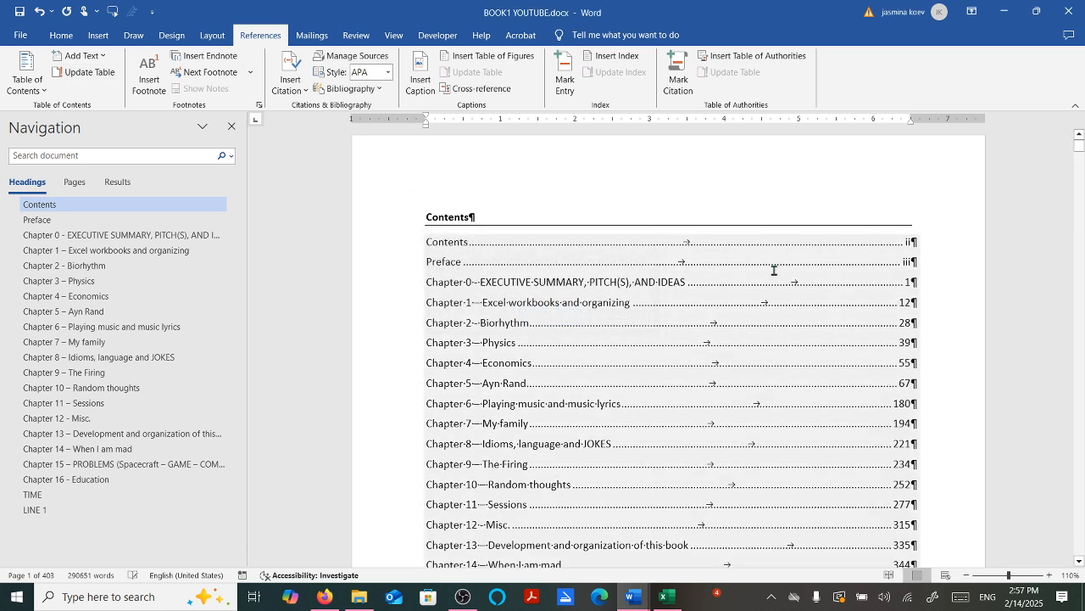
- Try to remove the Contents line from the table of contents starting at its page number, and undo the deletion
left_click(906, 243)
left_click_drag(911, 241, 769, 243)
left_click(772, 243)
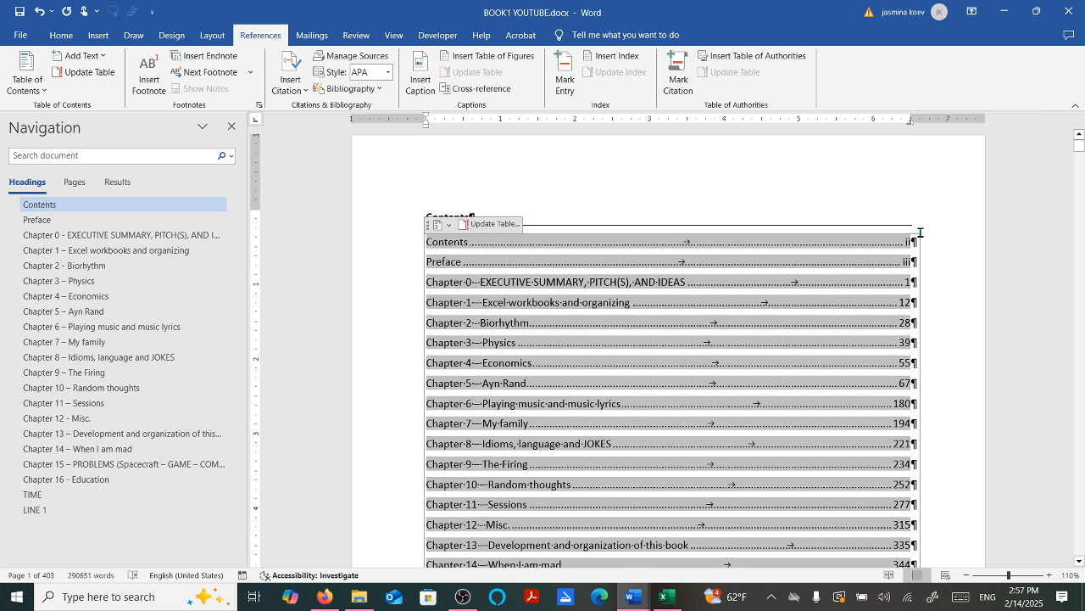
key("Delete")
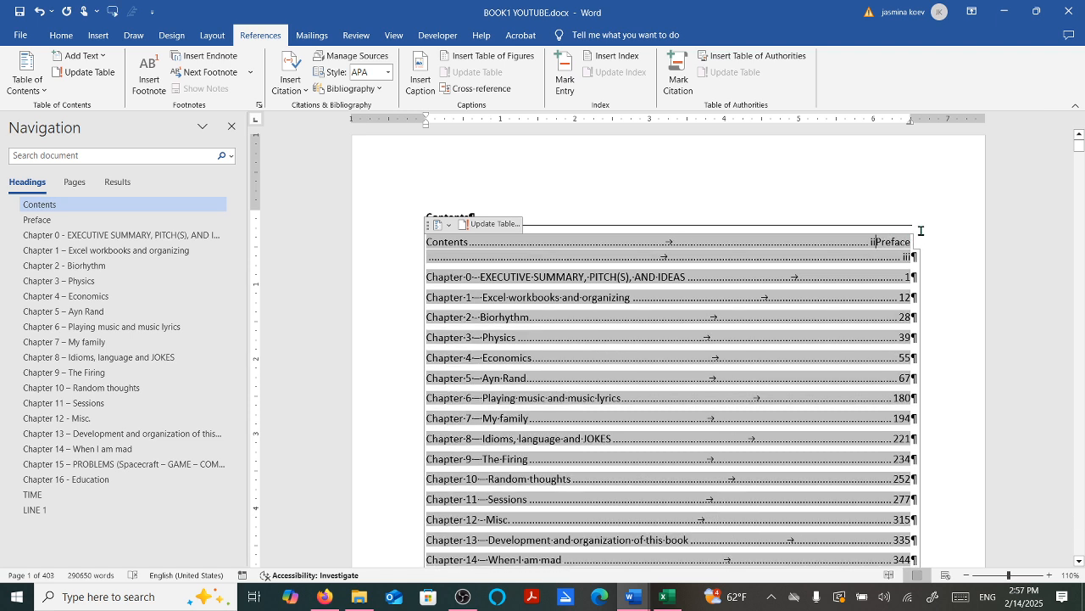
key("ctrl+shift+Down")
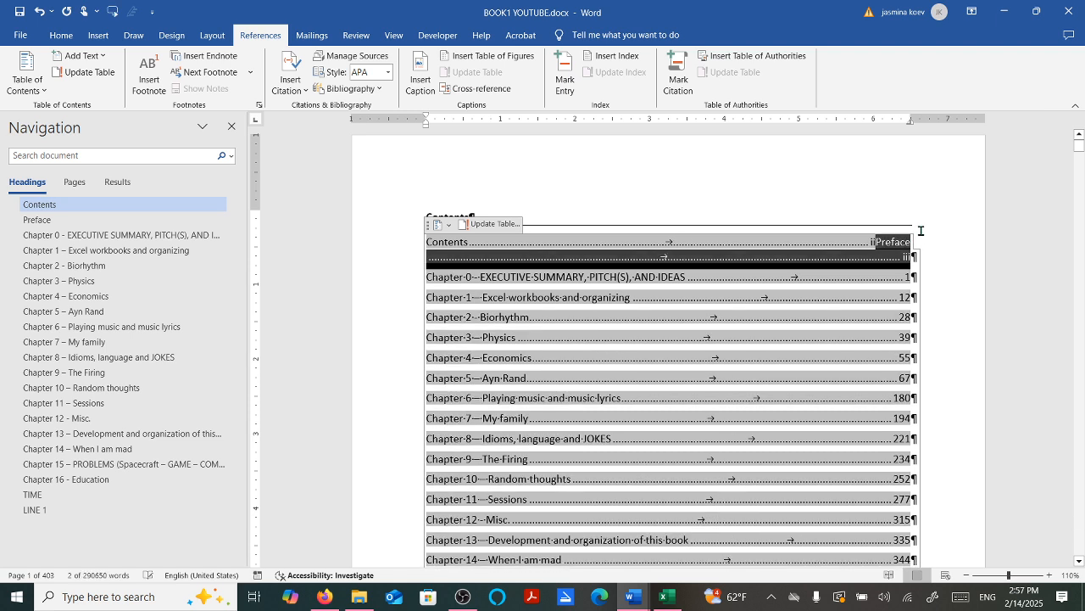
left_click(39, 11)
- Delete the Contents entry from the table of contents
triple_click(756, 232)
key("Delete")
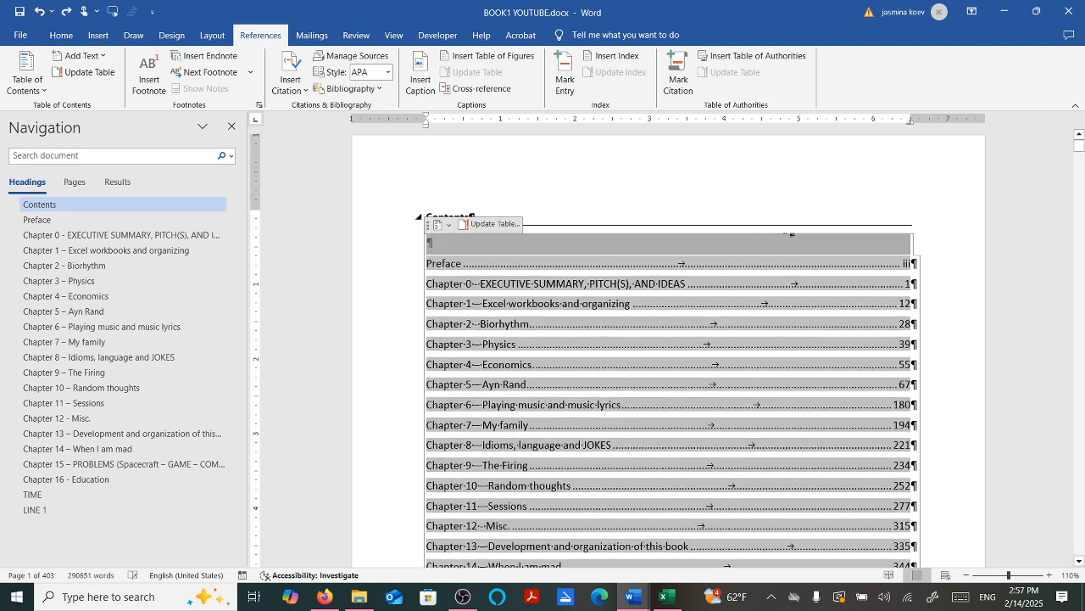
- Try to delete the blank line above the Preface entry in the table of contents, and undo the deletion
left_click_drag(473, 246, 496, 252)
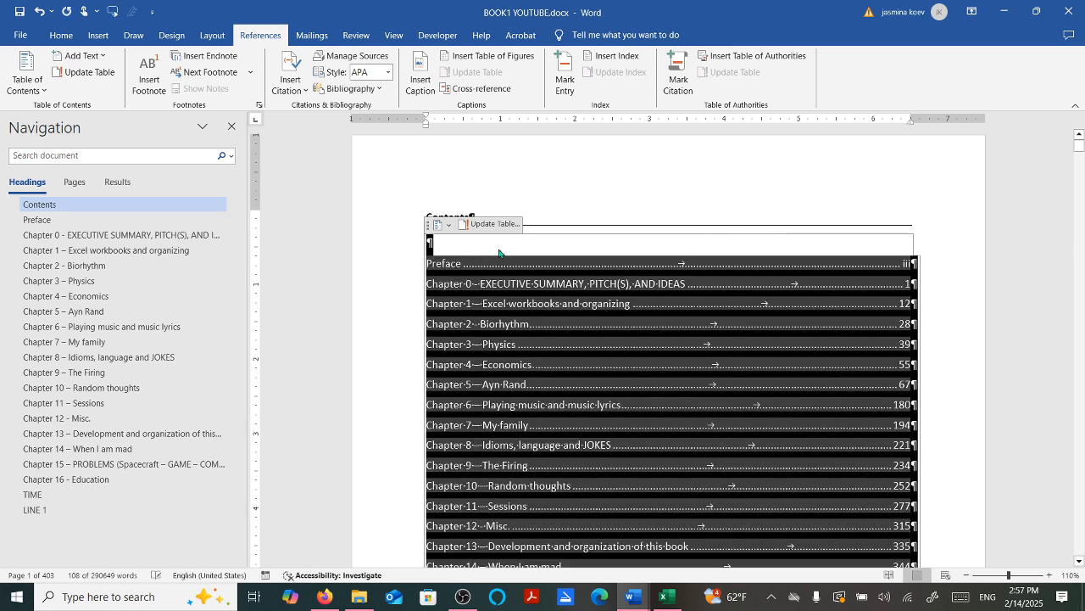
key("Delete")
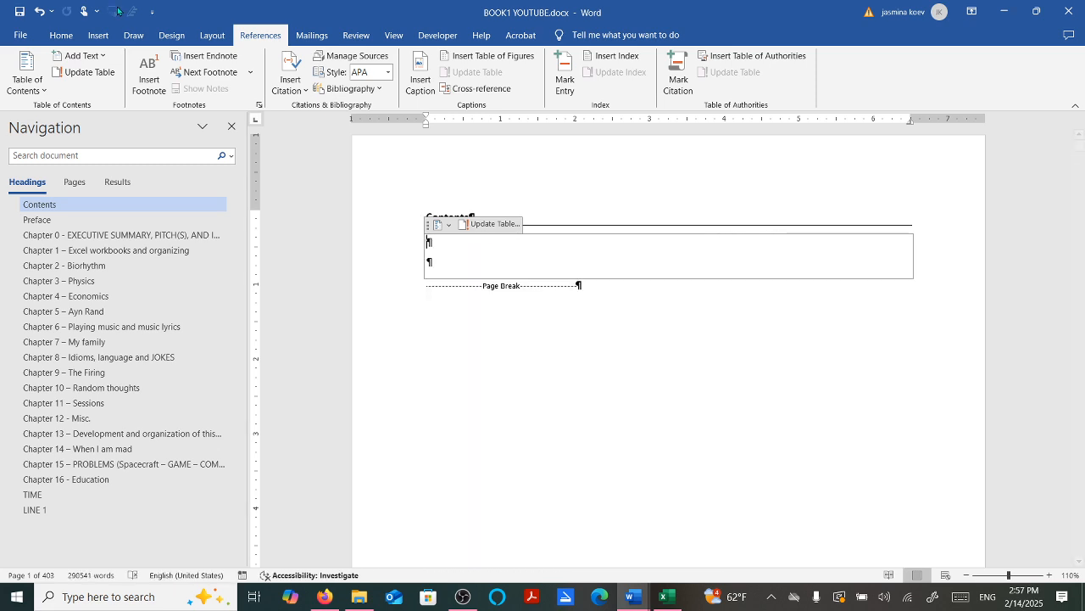
left_click(39, 12)
scroll(684, 378, "down", 5)
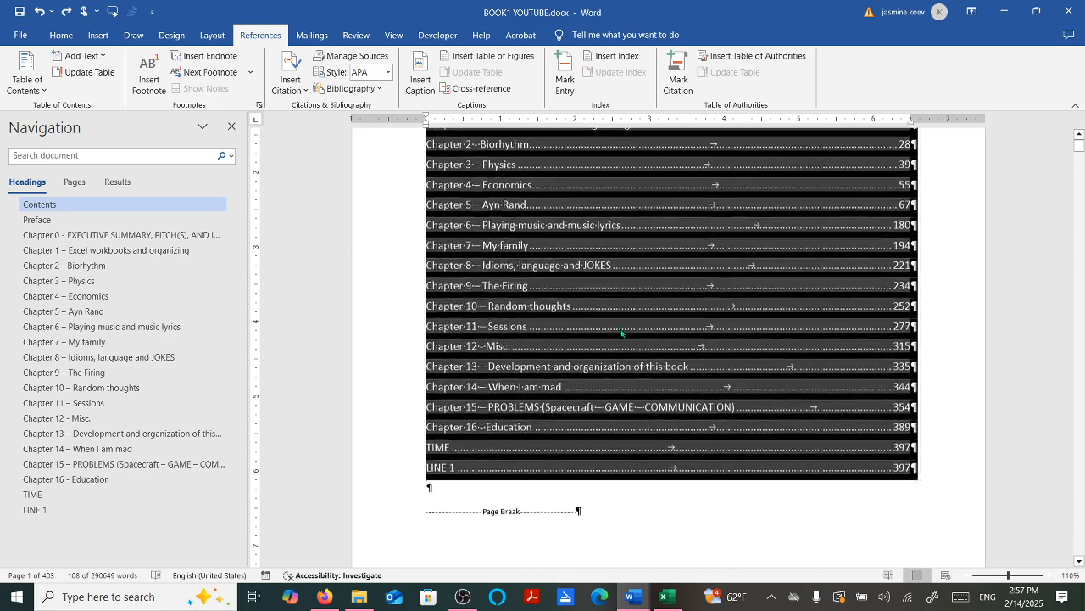
scroll(684, 378, "down", 10)
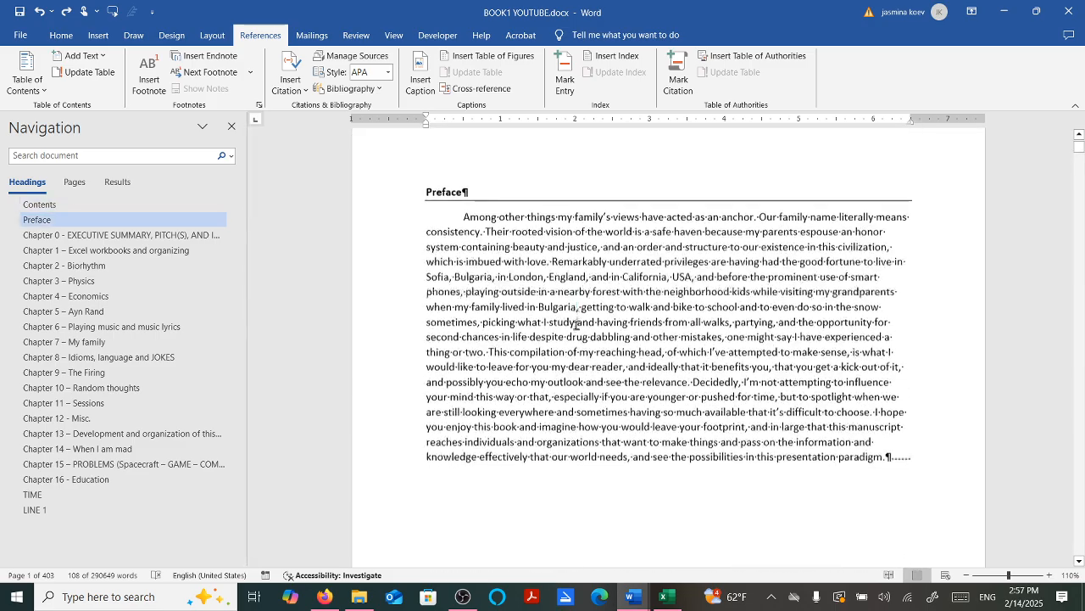
- Review the page number format of the table of contents page and accept i, ii, iii numbering starting at ii
scroll(674, 280, "down", 10)
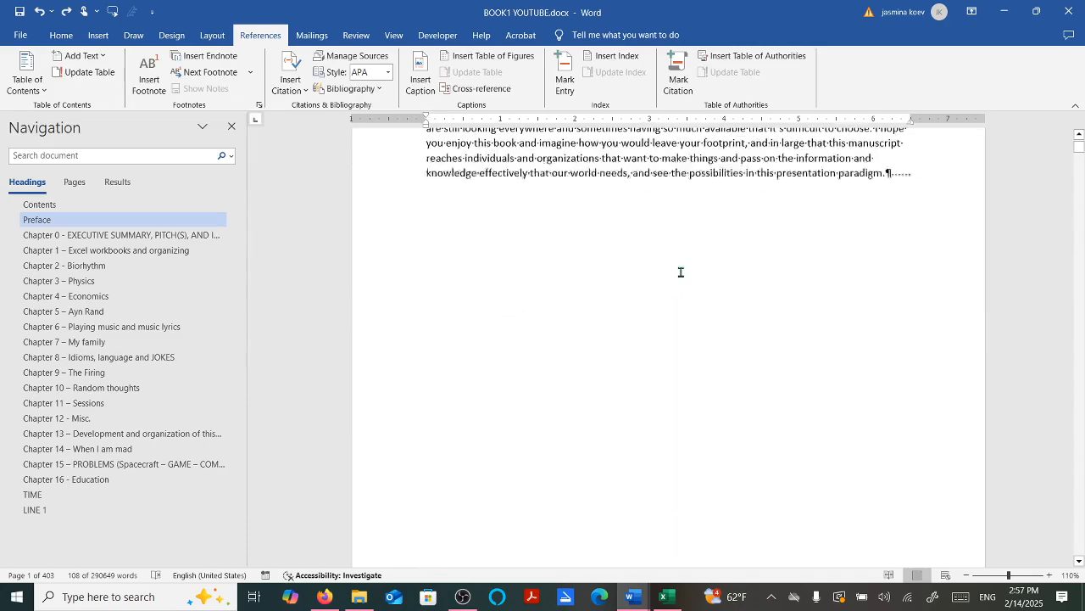
left_click(708, 343)
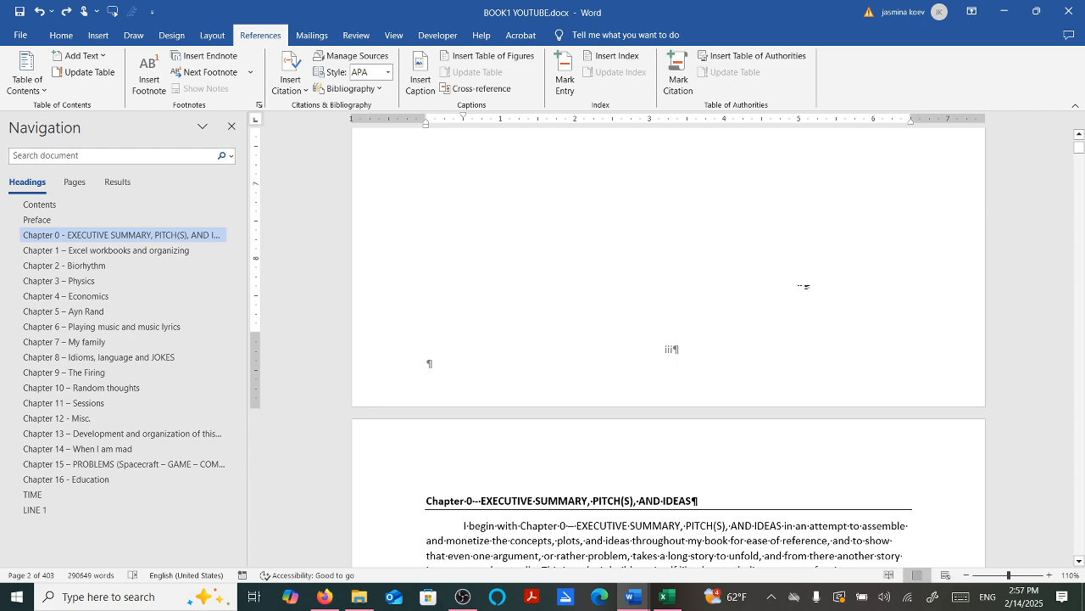
scroll(804, 285, "up", 10)
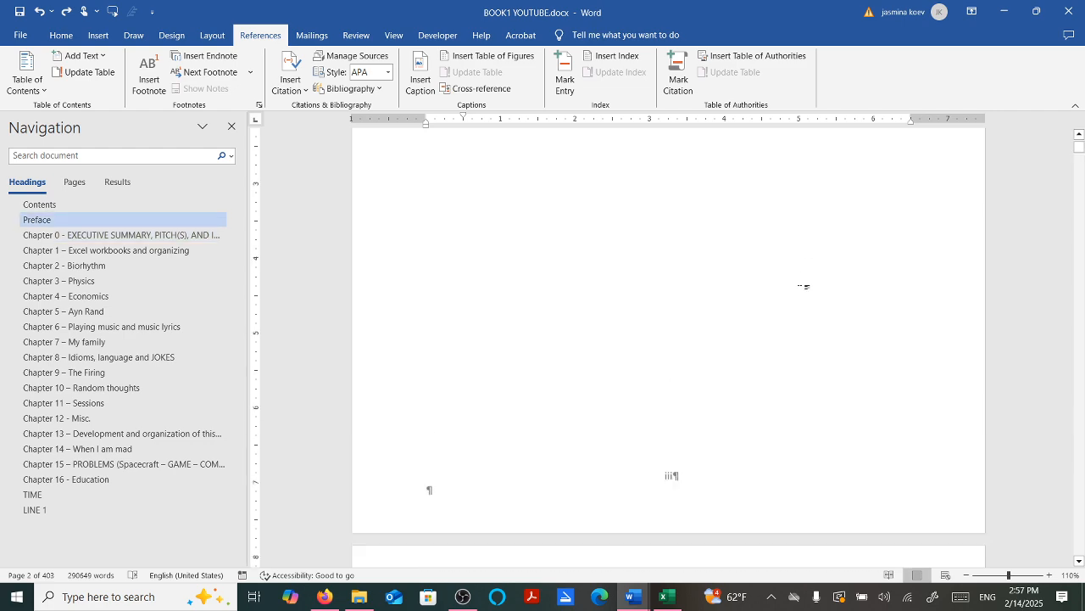
scroll(735, 242, "up", 3)
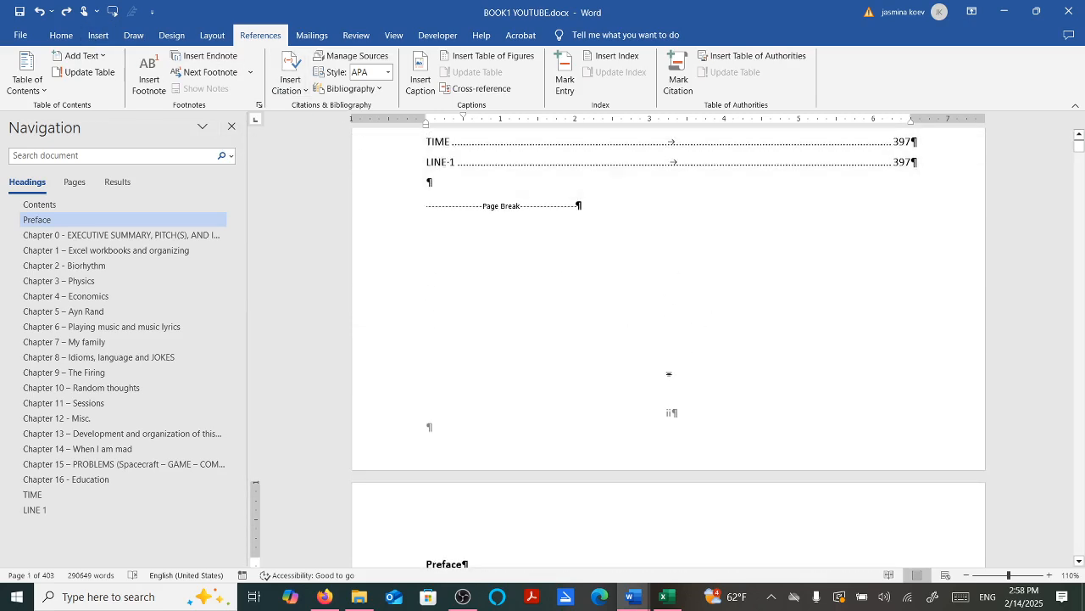
left_click(577, 205)
left_click(572, 193)
left_click(611, 238)
left_click(97, 35)
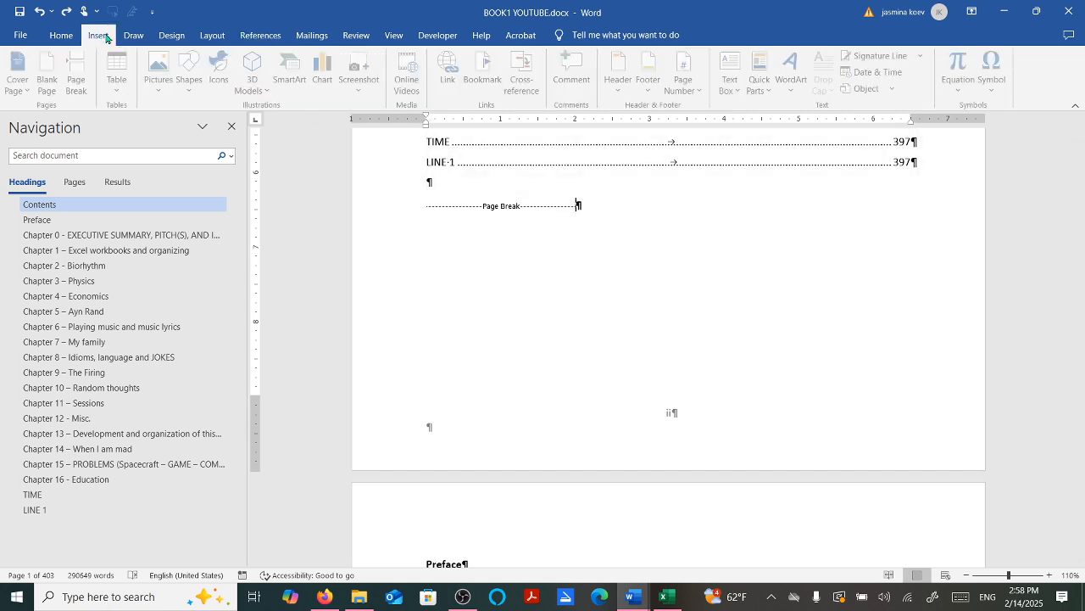
left_click(692, 88)
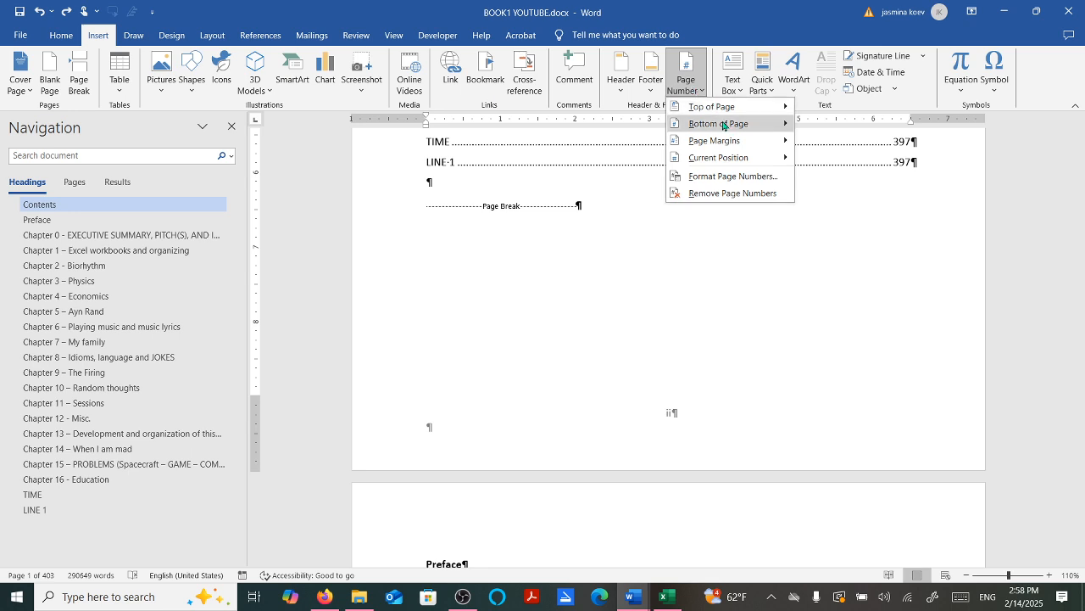
left_click(739, 178)
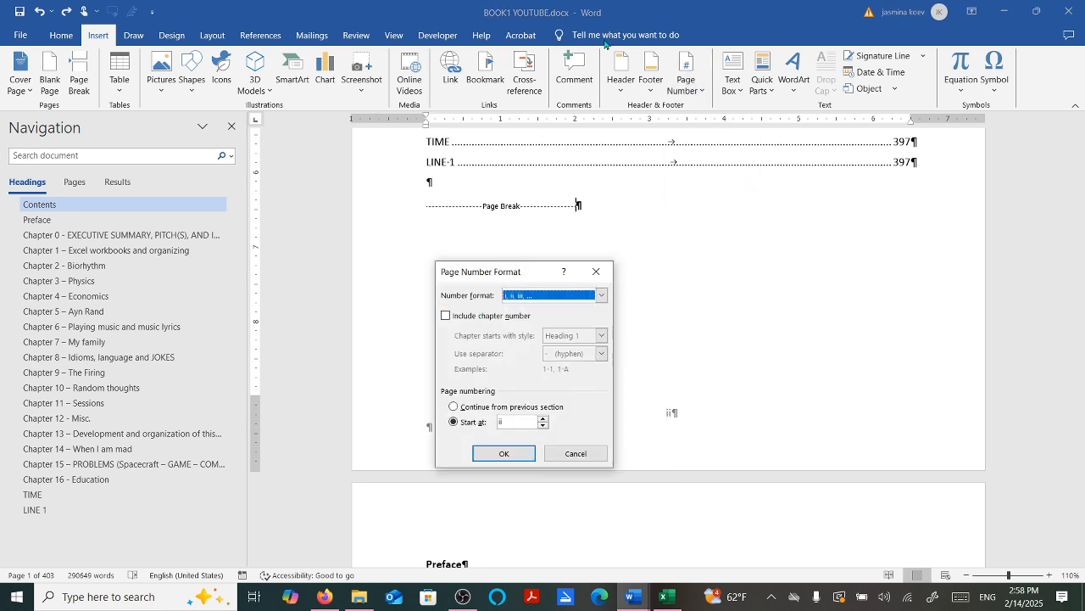
left_click(513, 454)
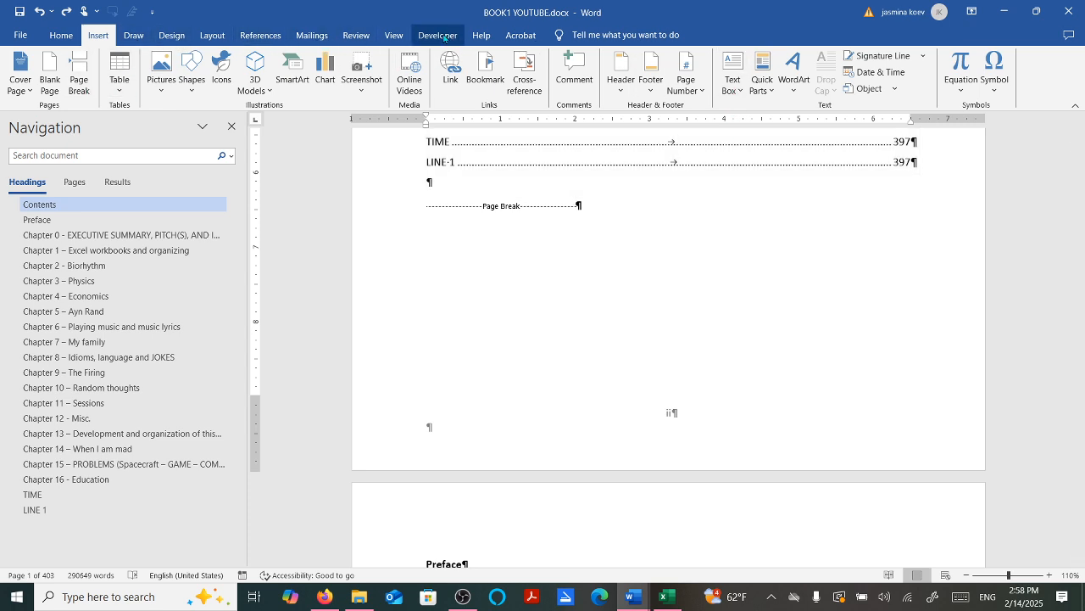
left_click(212, 34)
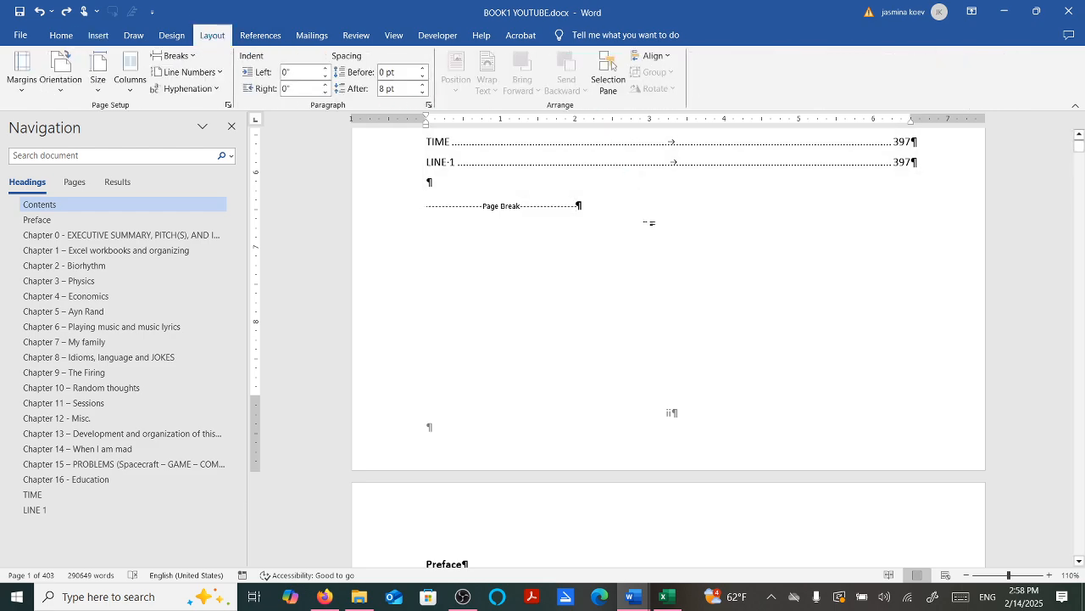
- Set the page numbering of the section beginning on Chapter 0's second page to start at 2
scroll(672, 264, "down", 20)
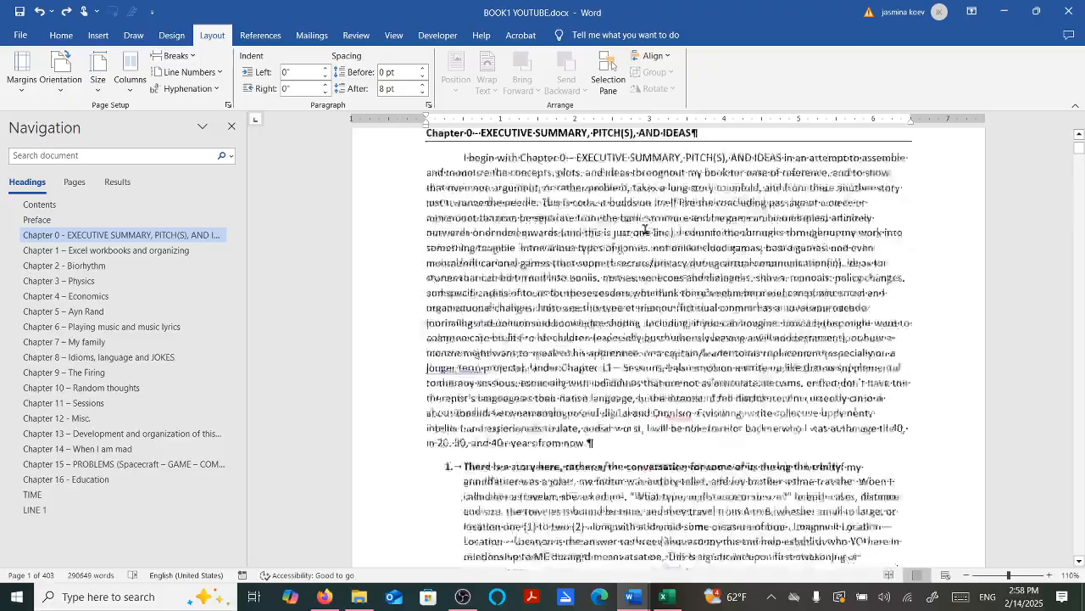
scroll(650, 227, "down", 20)
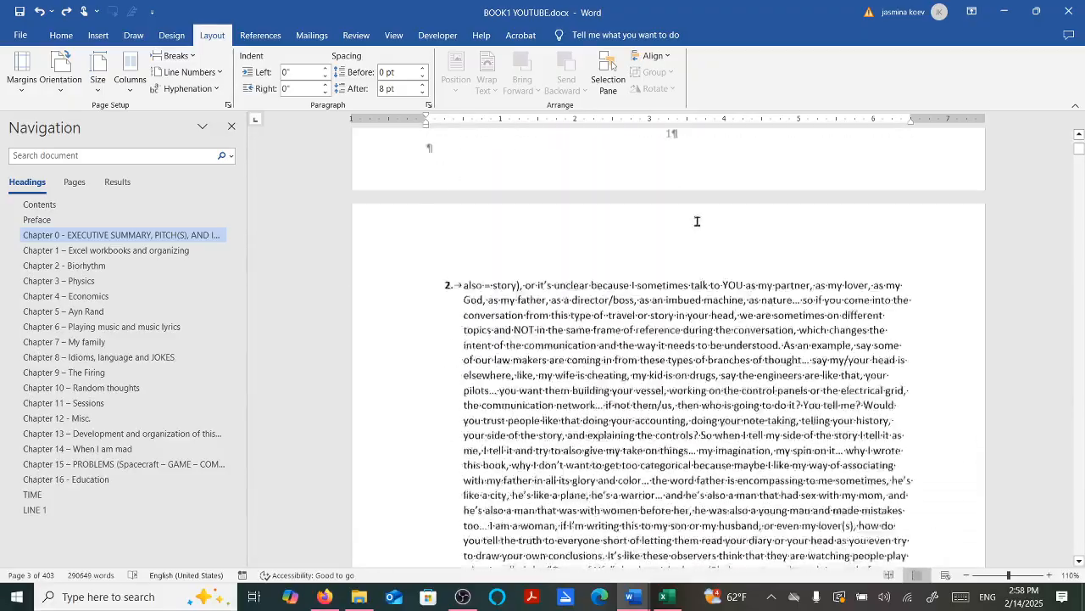
scroll(691, 218, "down", 5)
left_click(907, 268)
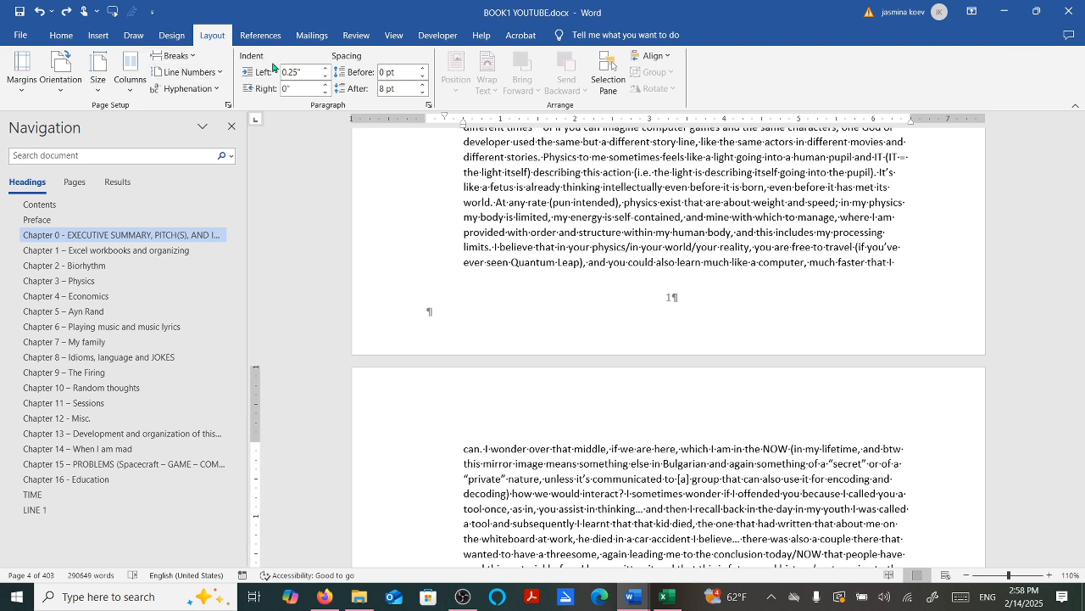
left_click(98, 35)
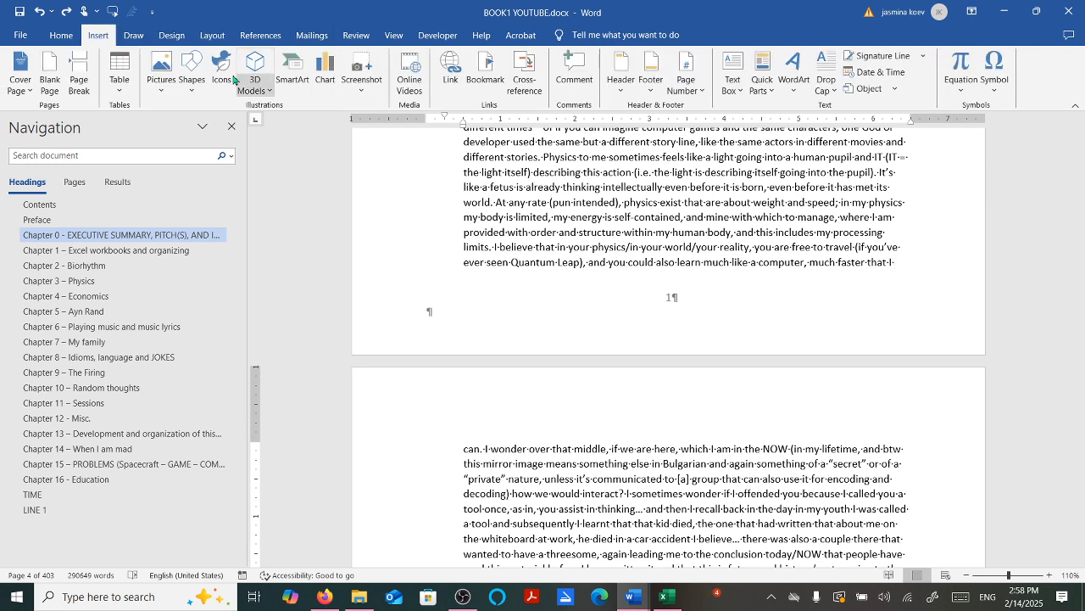
left_click(685, 81)
left_click(720, 176)
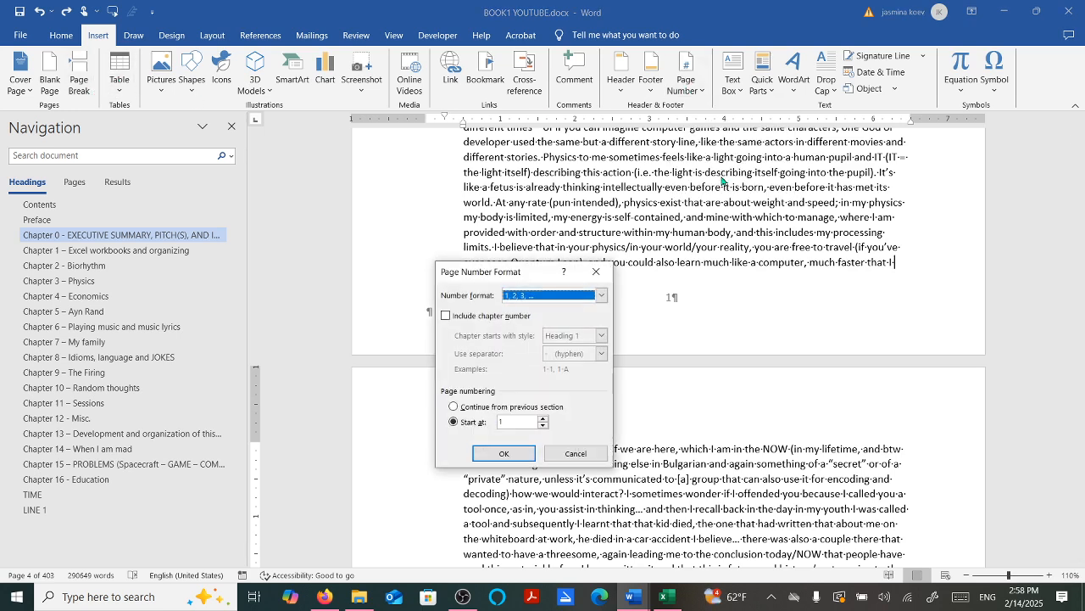
left_click(484, 422)
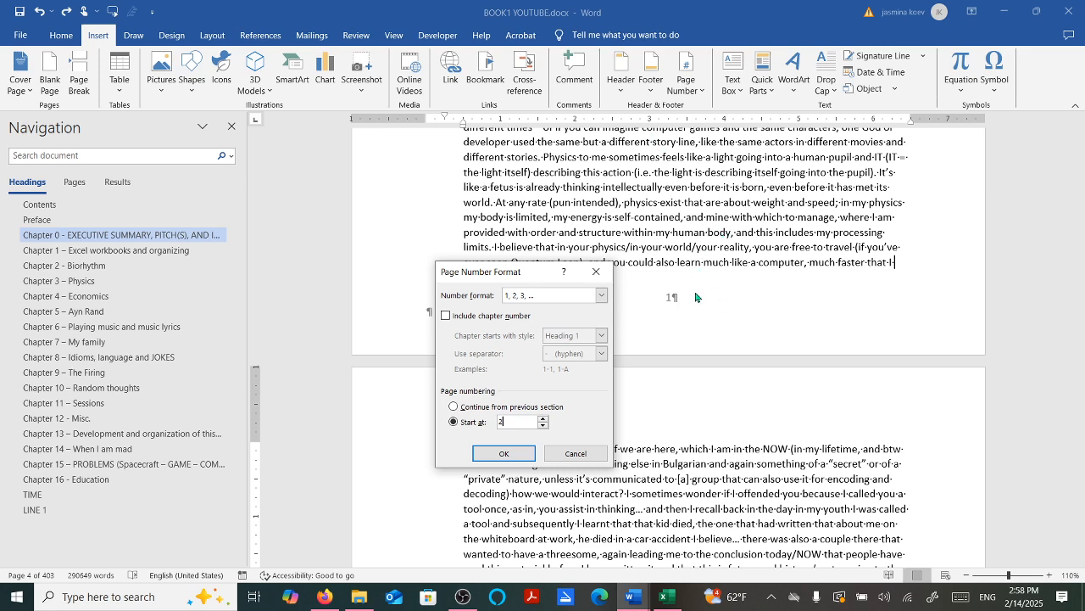
left_click(504, 456)
- Delete the page number from the table of contents page's footer, with Different First Page enabled for Section 1
scroll(685, 313, "down", 20)
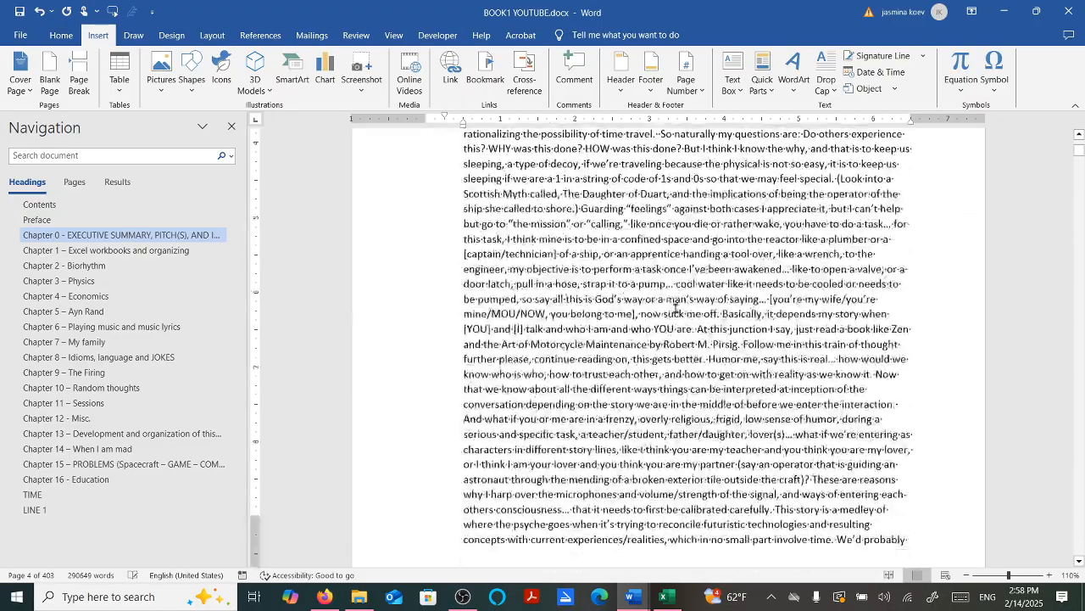
scroll(681, 313, "down", 20)
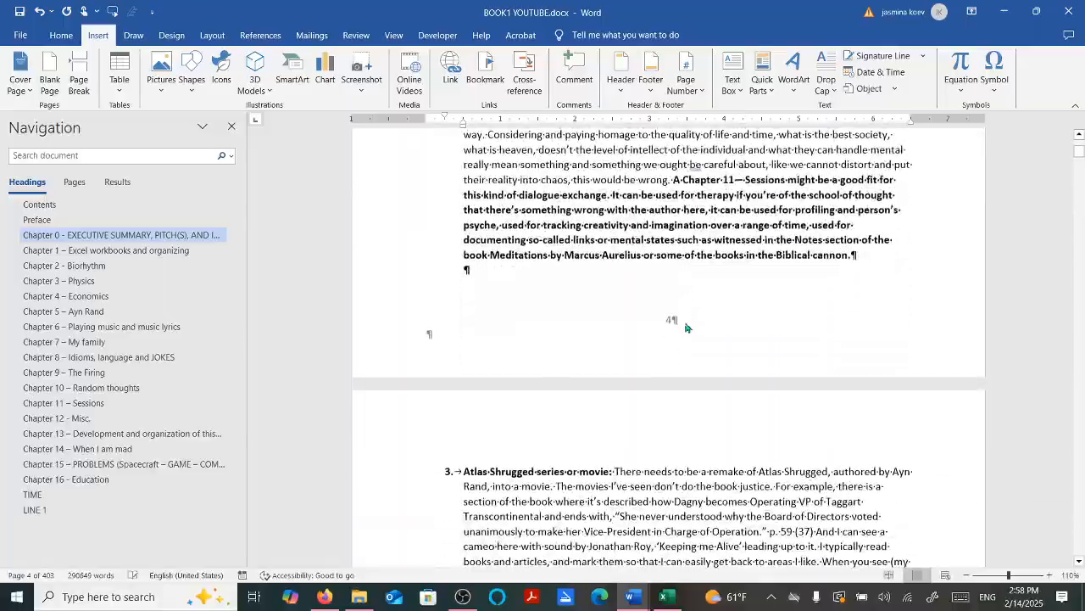
scroll(695, 346, "down", 20)
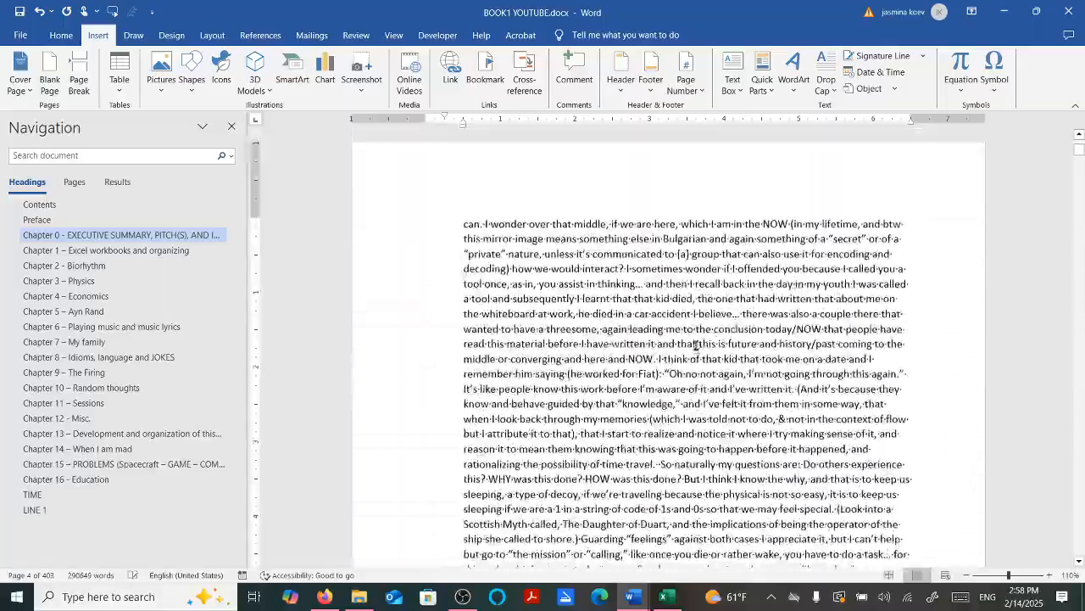
scroll(693, 339, "up", 20)
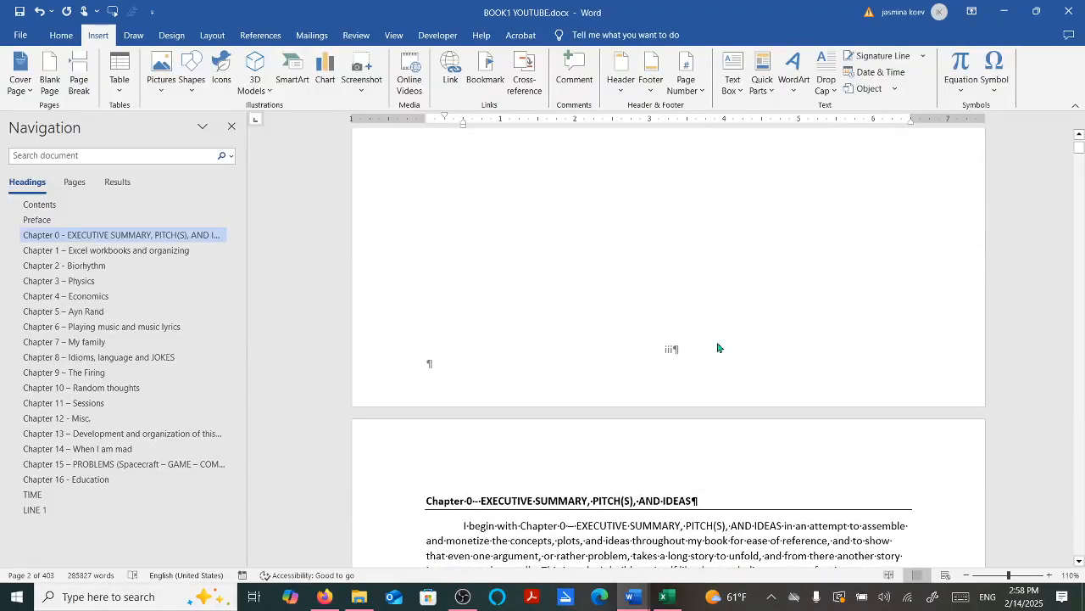
scroll(724, 358, "up", 15)
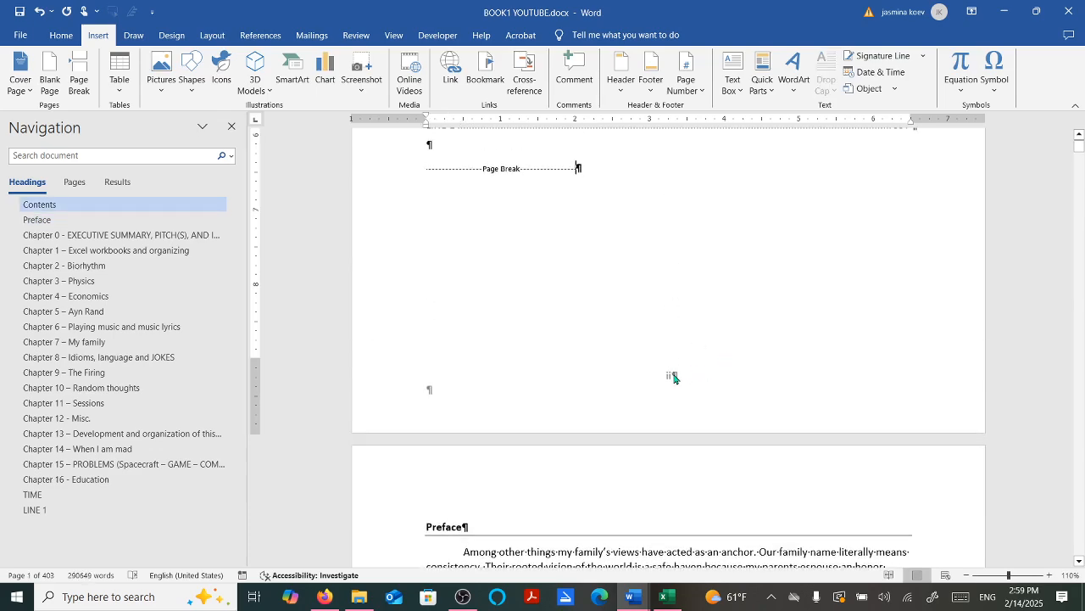
double_click(674, 378)
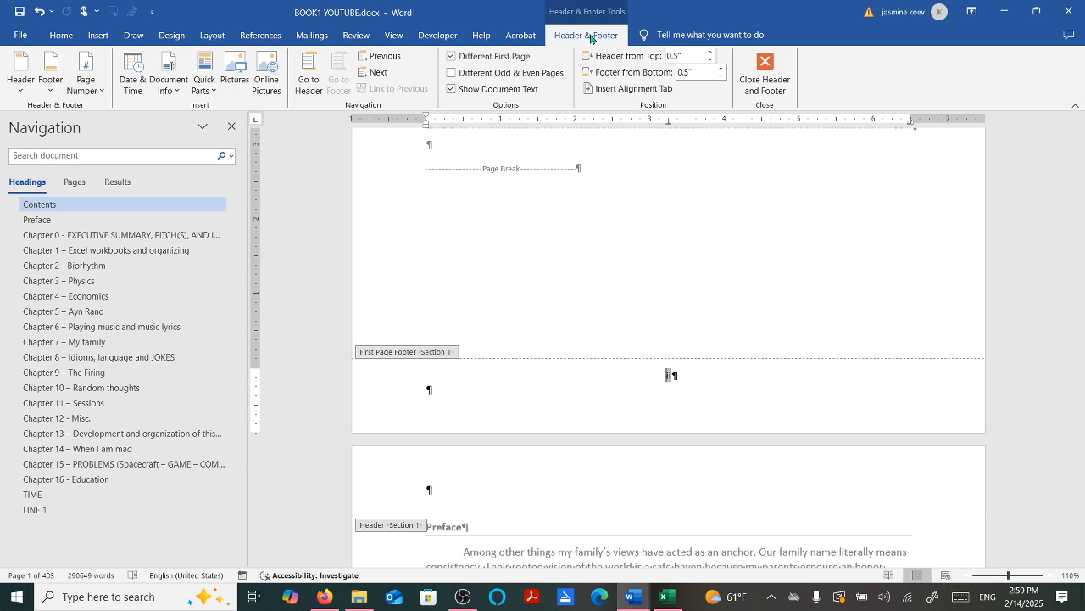
left_click(450, 57)
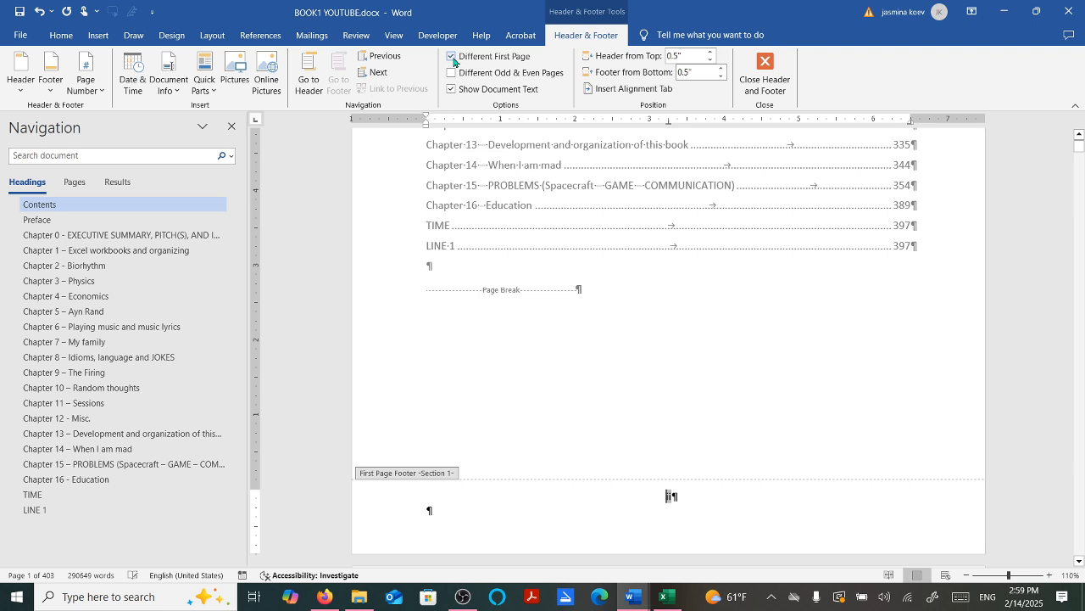
left_click(453, 59)
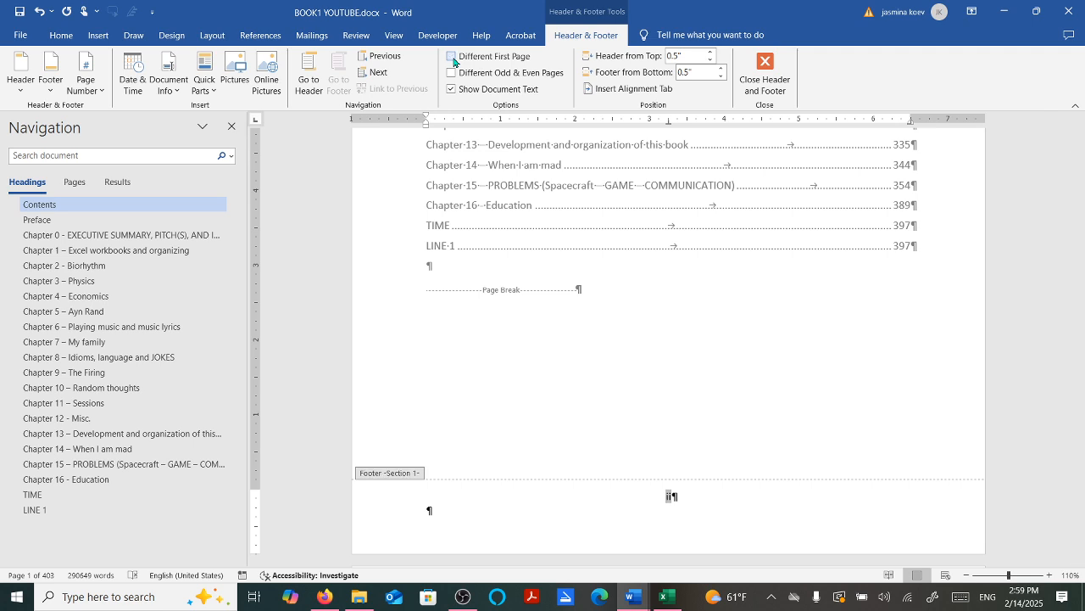
left_click(452, 58)
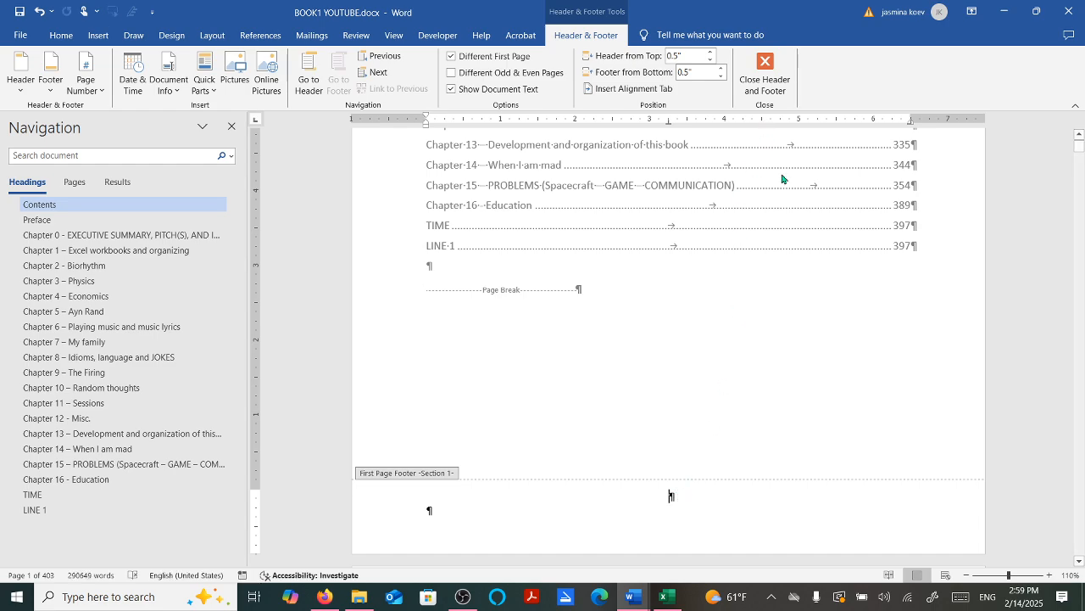
- Examine the footer page numbers from the Preface through the first pages of Chapter 0, and leave footer editing
scroll(789, 269, "down", 12)
scroll(789, 269, "down", 12)
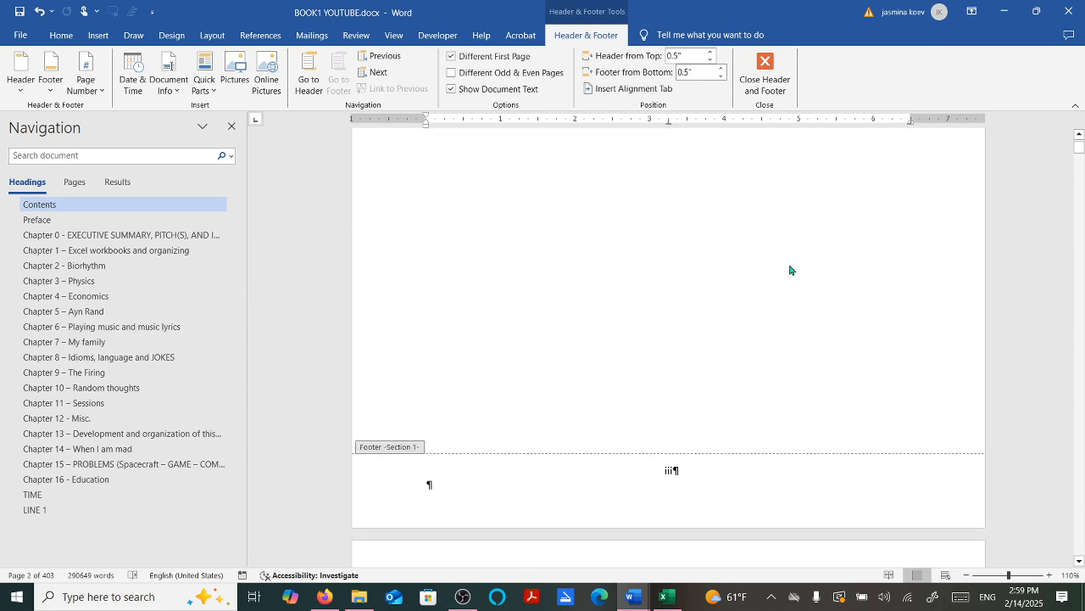
scroll(788, 266, "down", 3)
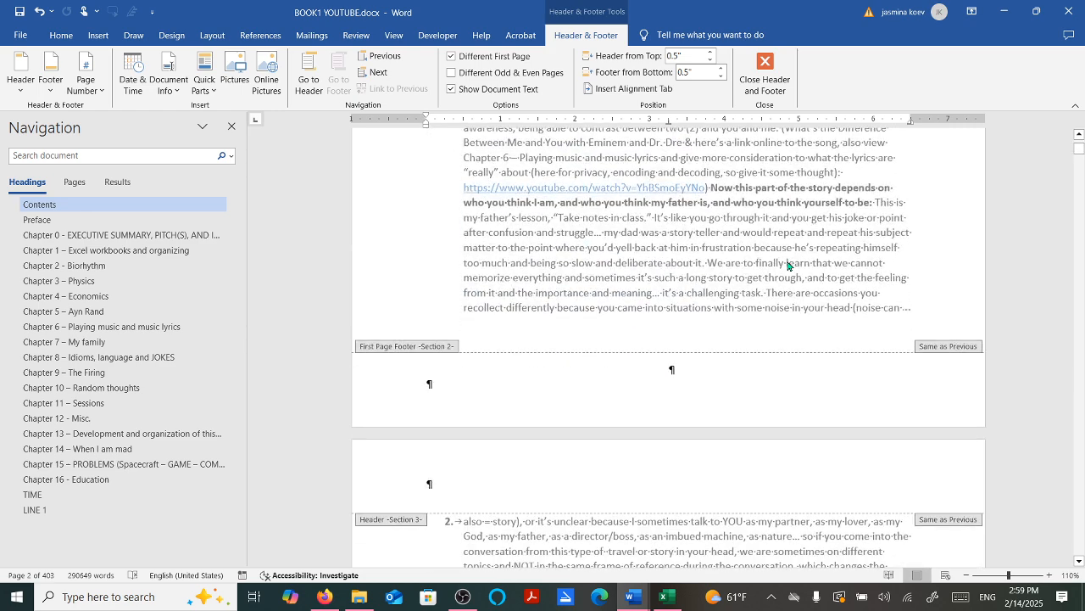
scroll(787, 265, "up", 2)
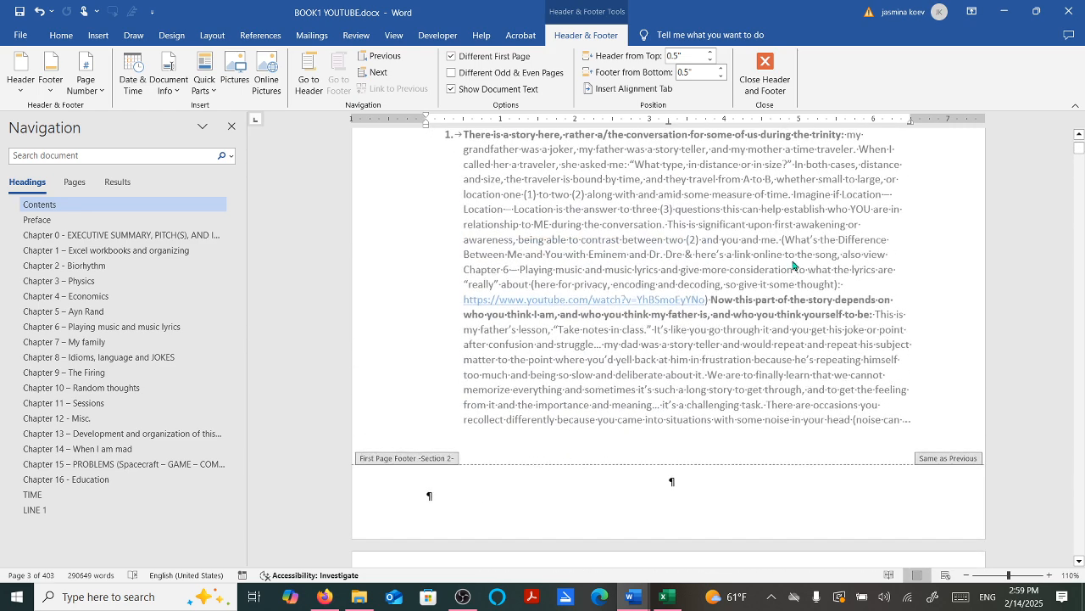
left_click(765, 72)
scroll(819, 176, "up", 8)
scroll(820, 174, "down", 15)
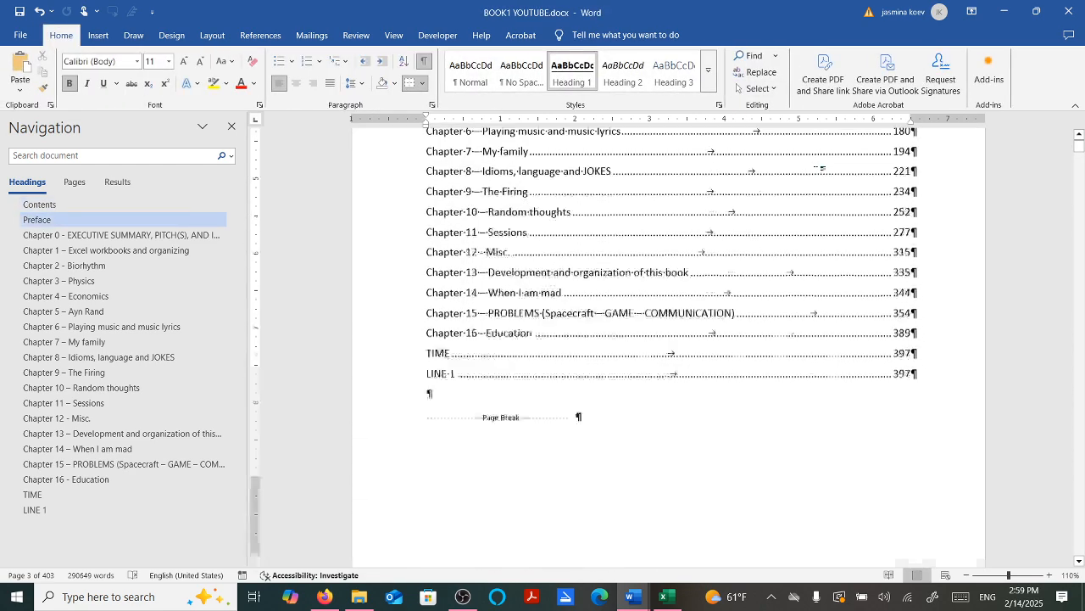
scroll(818, 168, "down", 12)
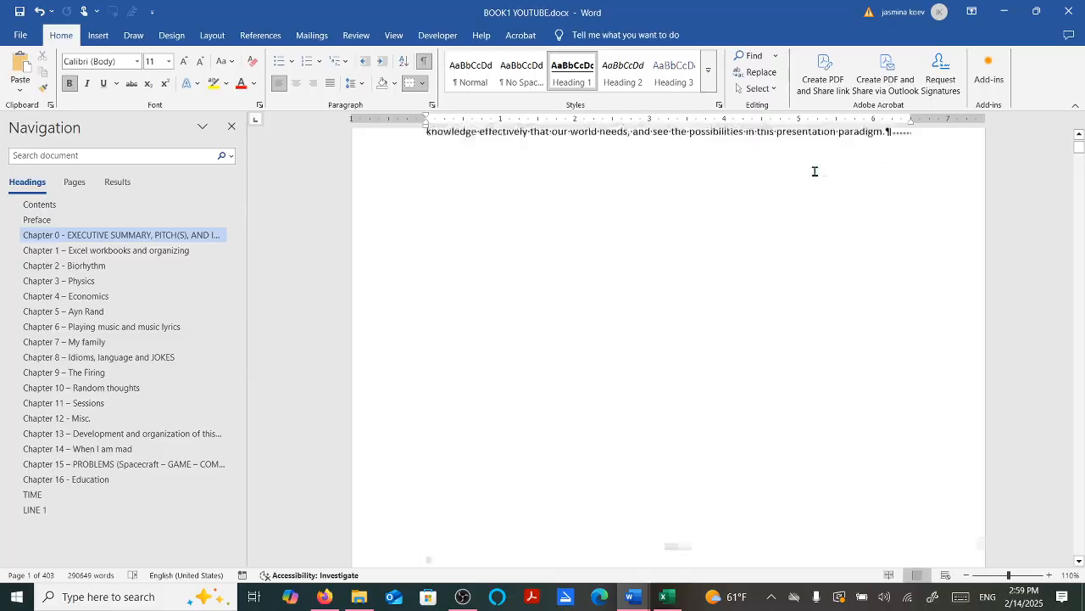
scroll(815, 168, "down", 20)
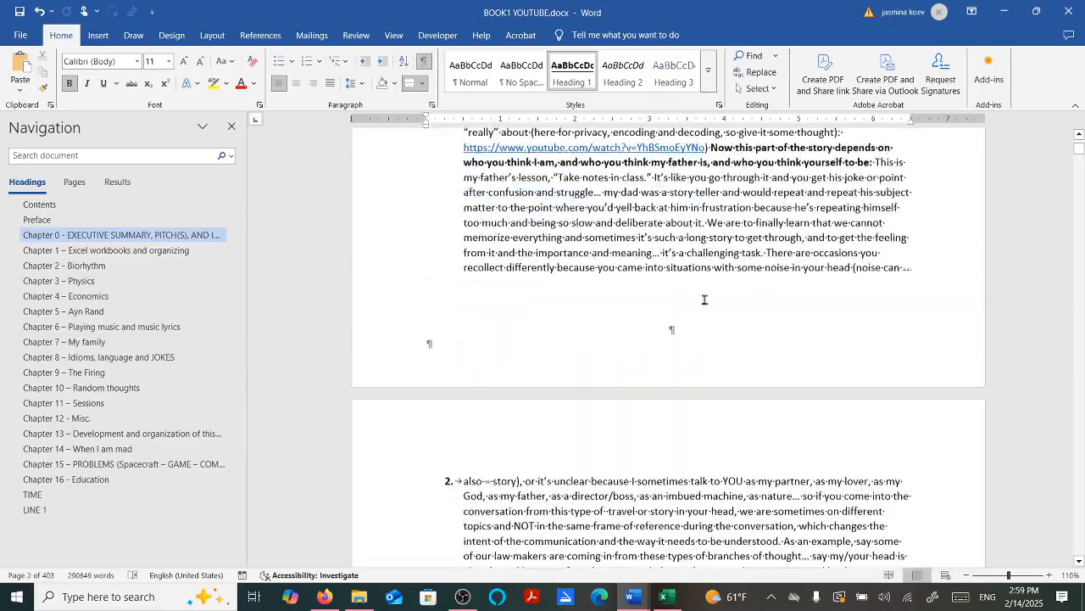
scroll(722, 279, "down", 15)
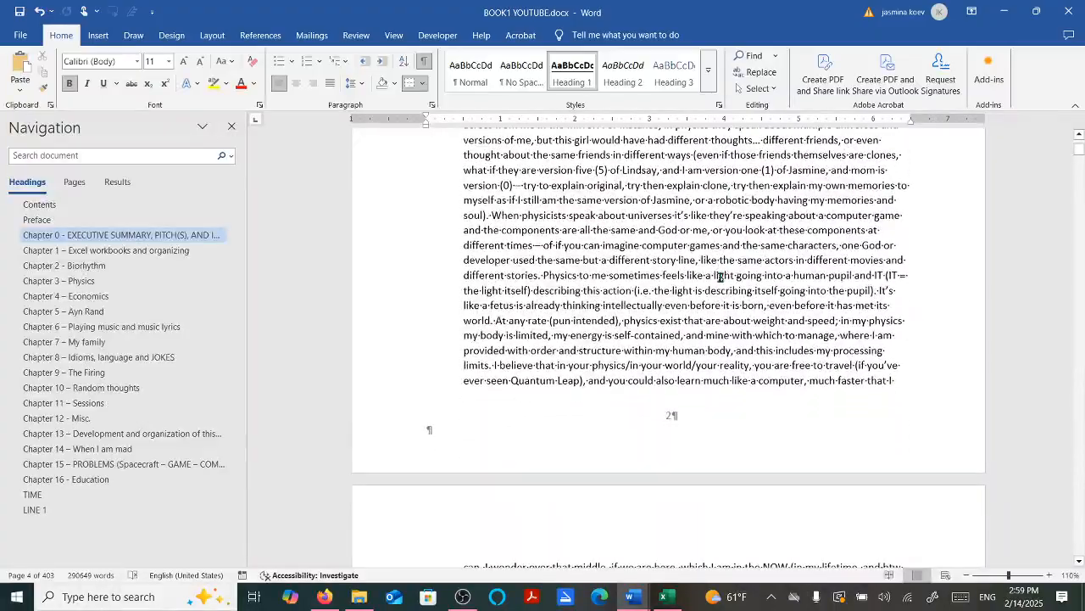
- Turn off Different First Page for Section 2, starting from the empty footer of Chapter 0's first page
scroll(726, 273, "up", 5)
left_click(701, 241)
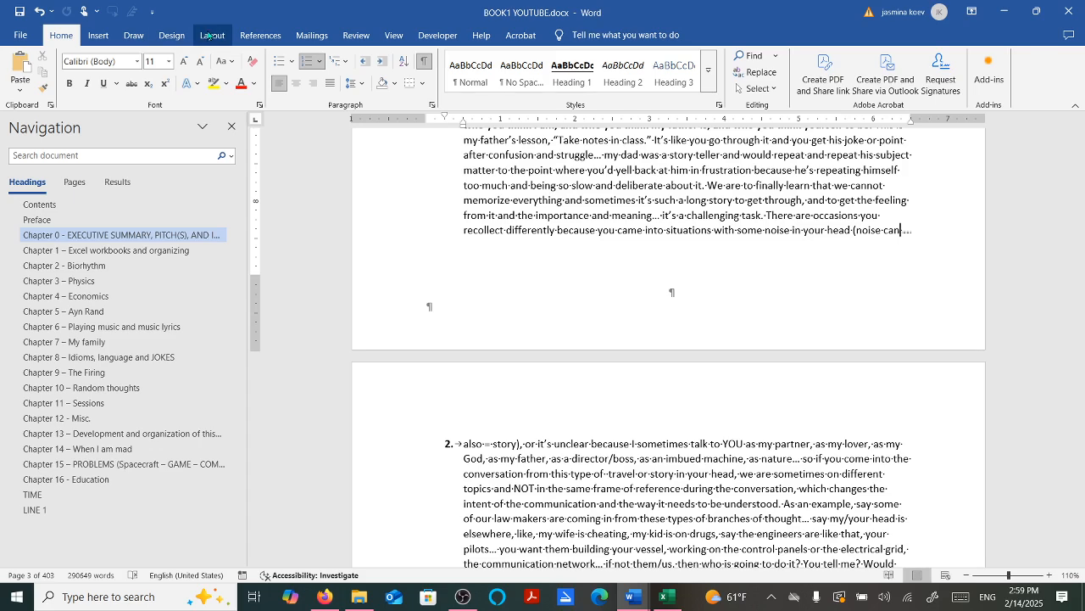
left_click(99, 36)
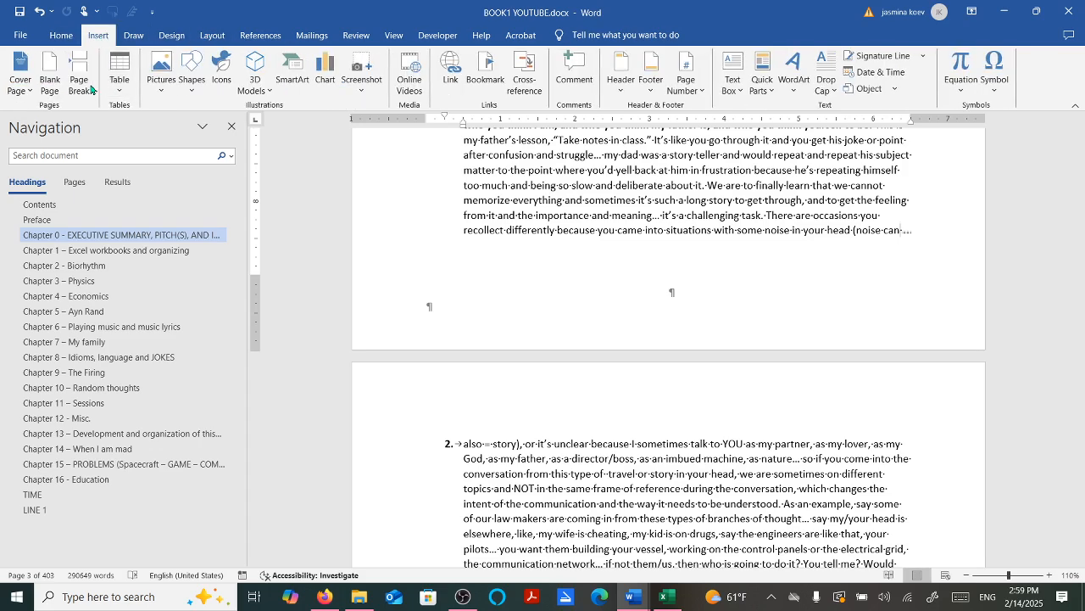
left_click(686, 75)
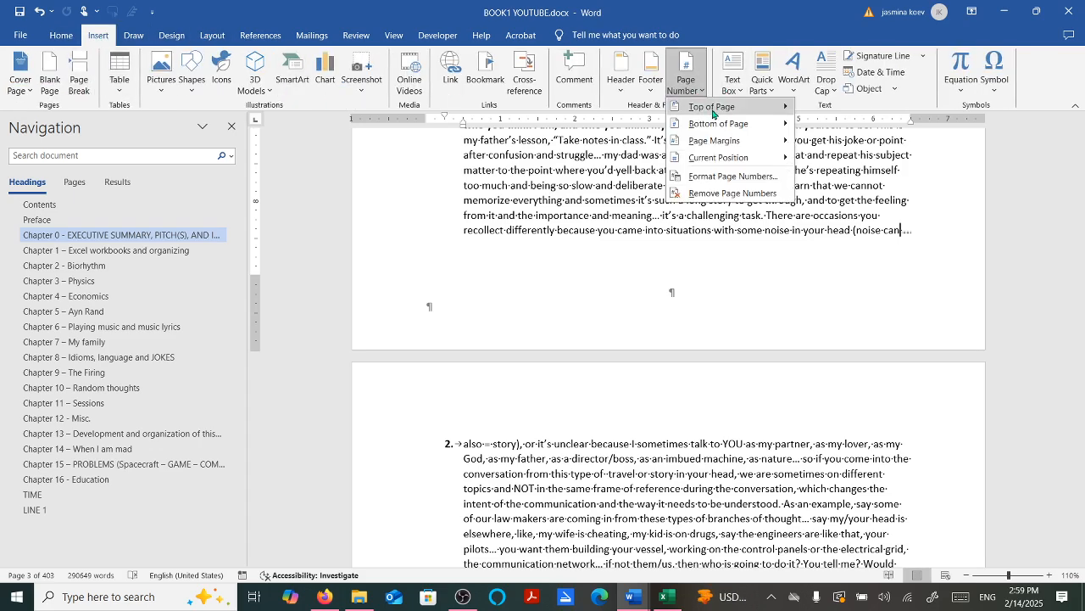
mouse_move(718, 121)
left_click(681, 295)
double_click(680, 294)
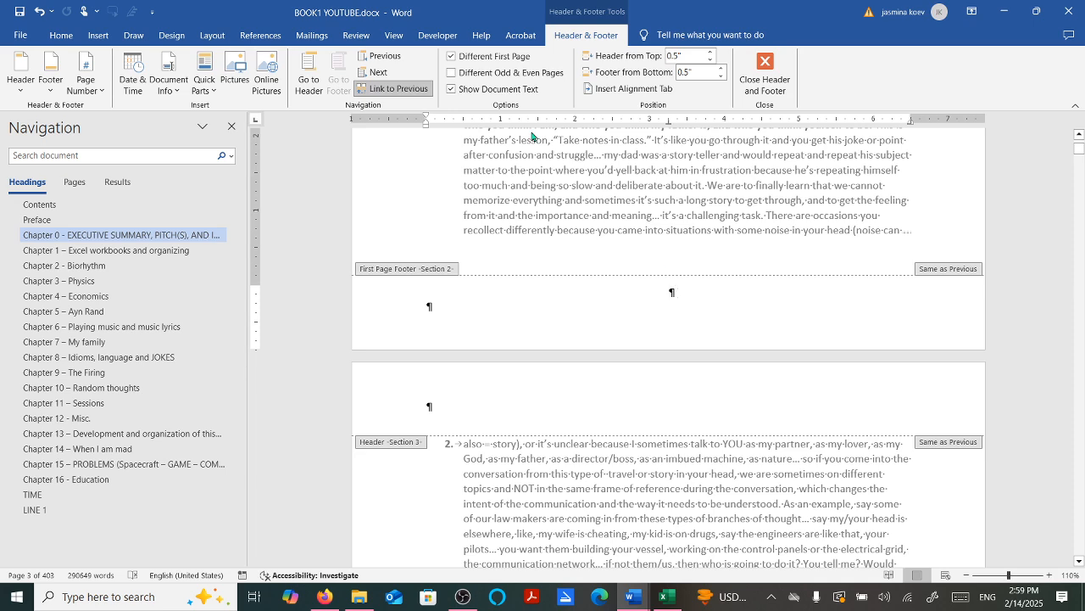
left_click(451, 57)
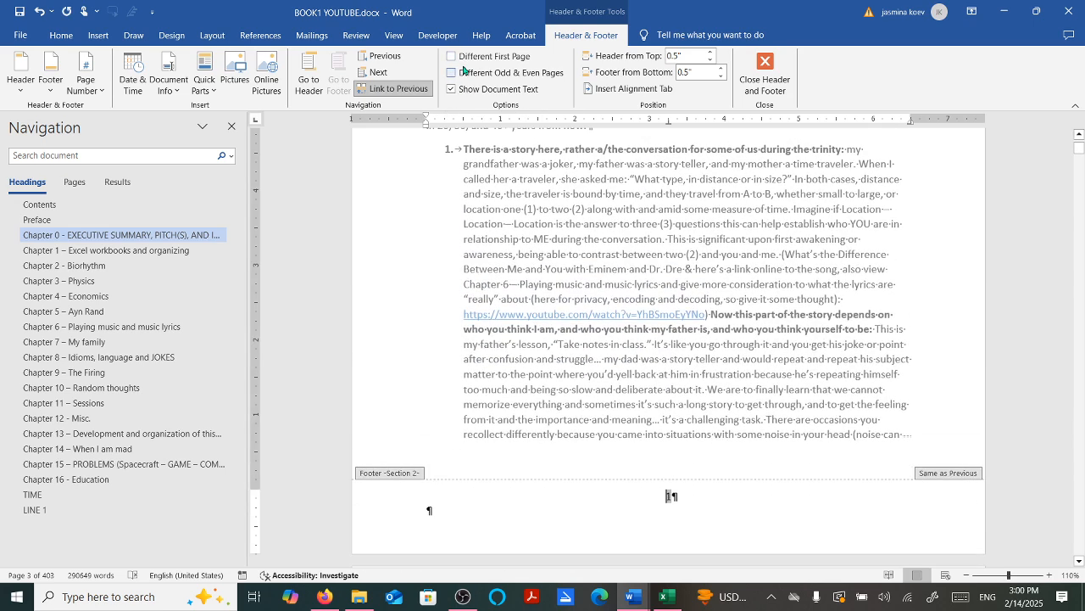
- Review the footers between Chapter 0's second page and the contents page, leave footer editing, and check the footer of Chapter 0's first page
scroll(584, 222, "down", 15)
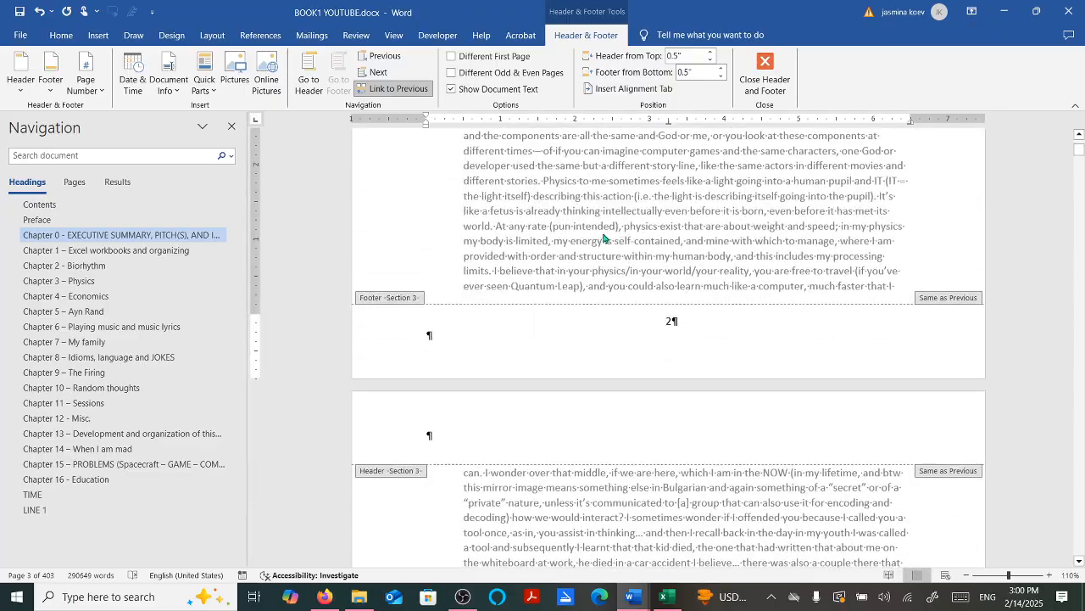
scroll(770, 170, "up", 15)
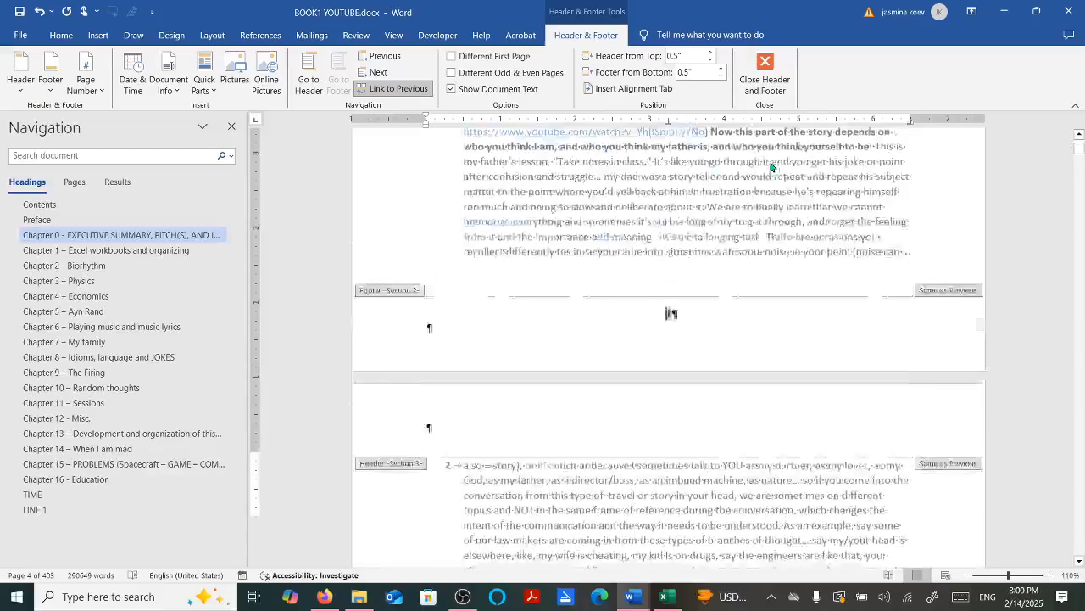
scroll(770, 169, "up", 15)
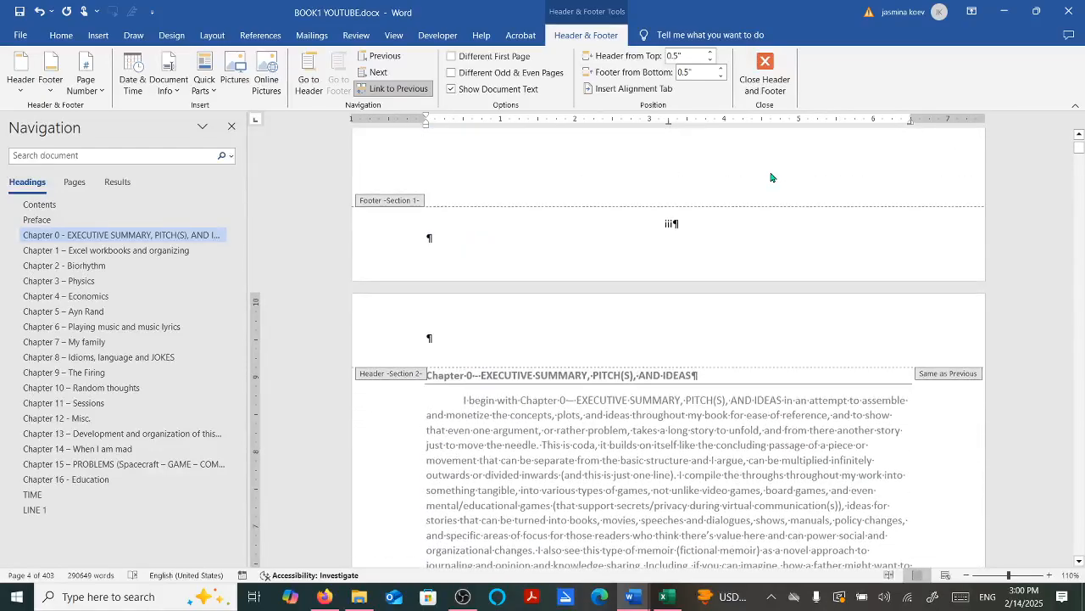
scroll(774, 175, "up", 8)
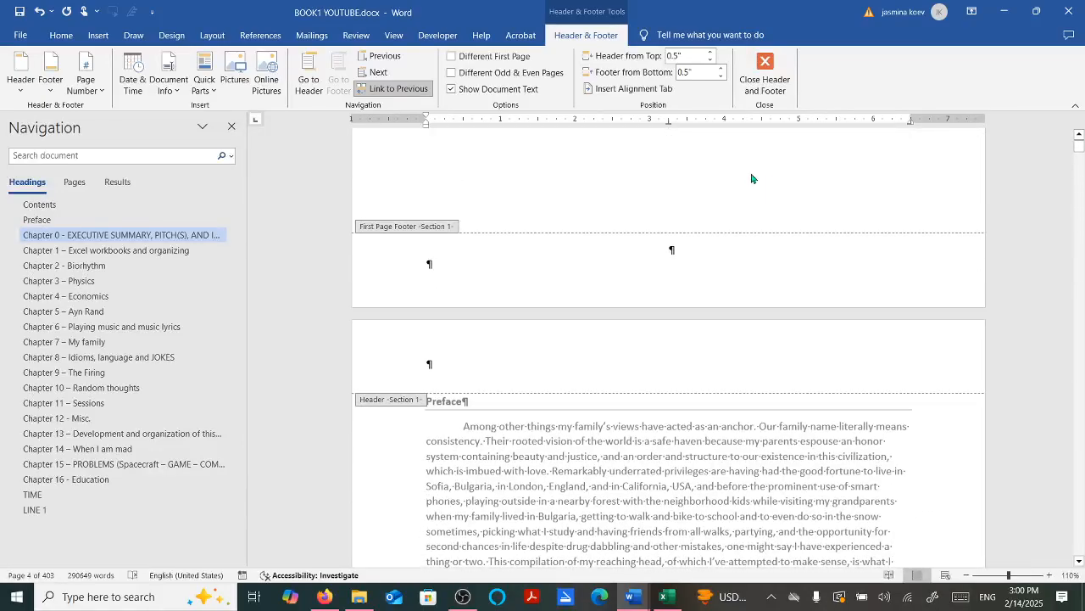
left_click(764, 67)
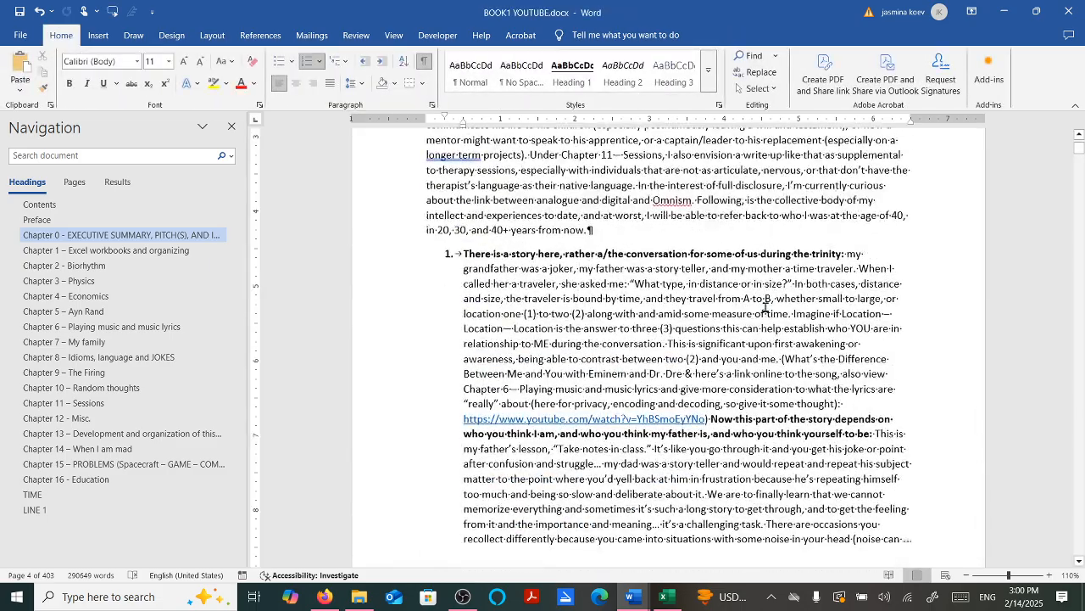
scroll(969, 149, "up", 8)
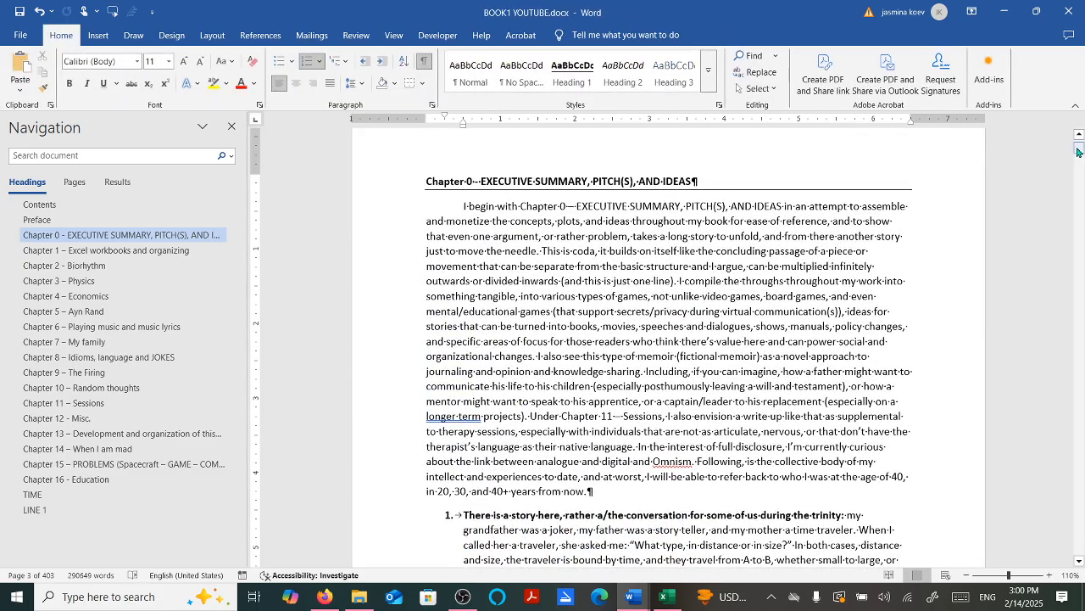
scroll(1012, 192, "down", 12)
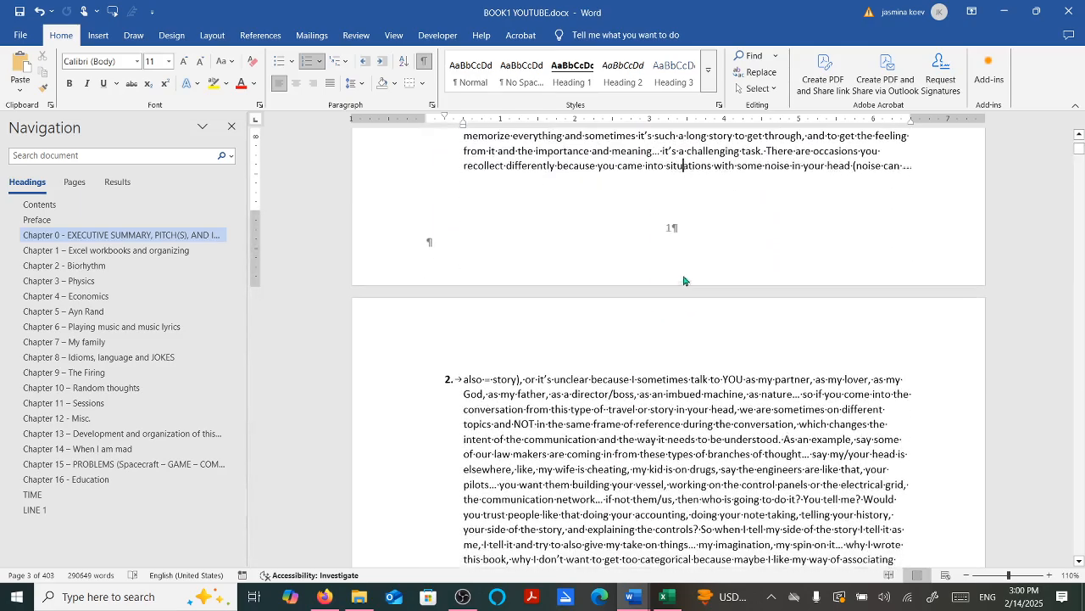
- Inspect the page number format of Section 2's footer on Chapter 0's first page, cancel without changes, and leave footer editing
double_click(676, 228)
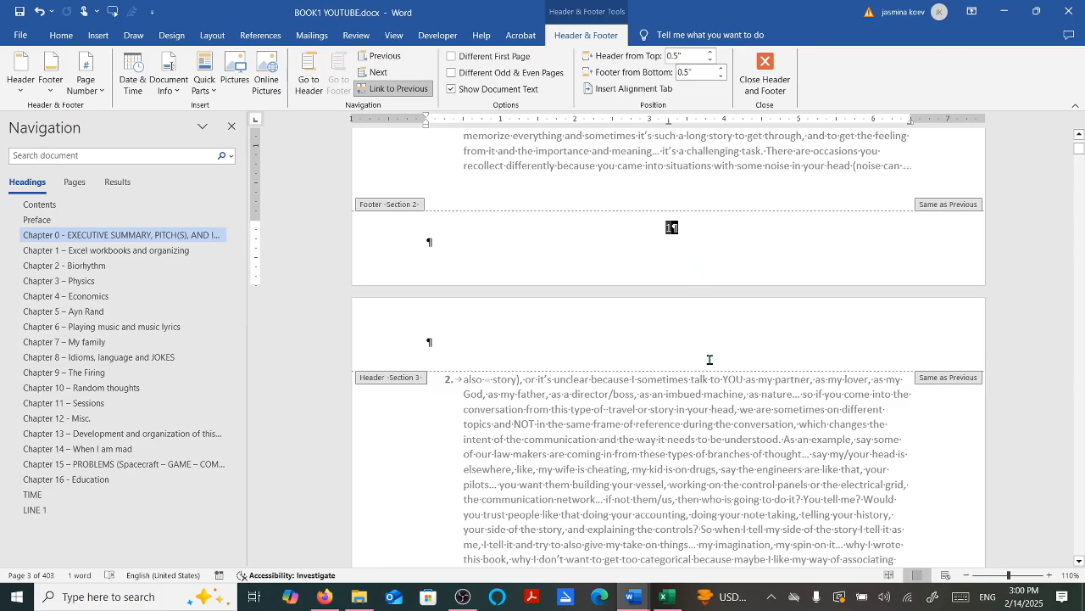
scroll(710, 352, "down", 12)
scroll(725, 385, "up", 12)
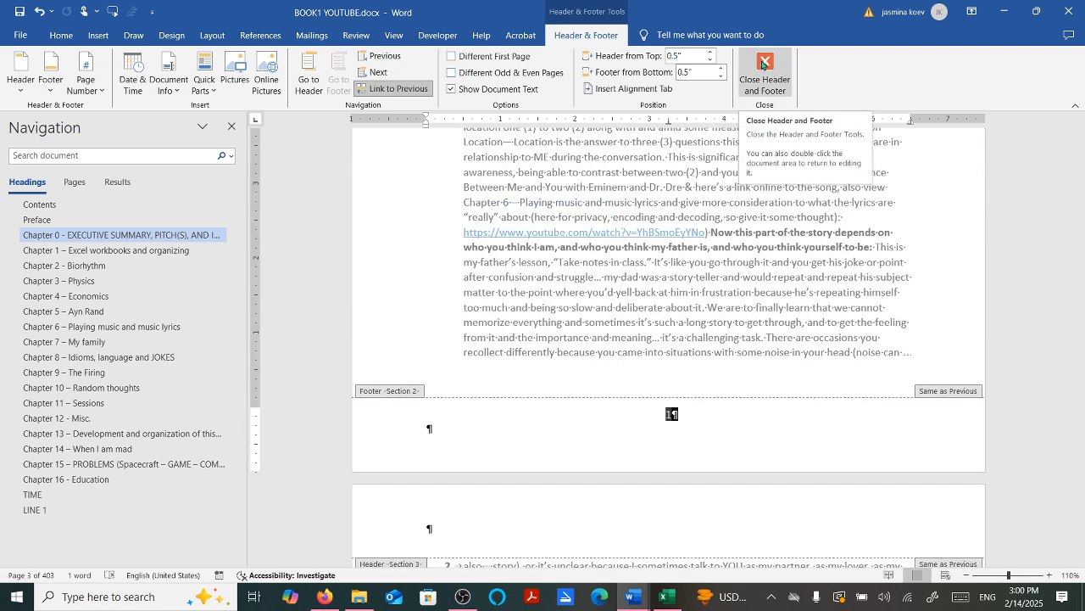
left_click(90, 88)
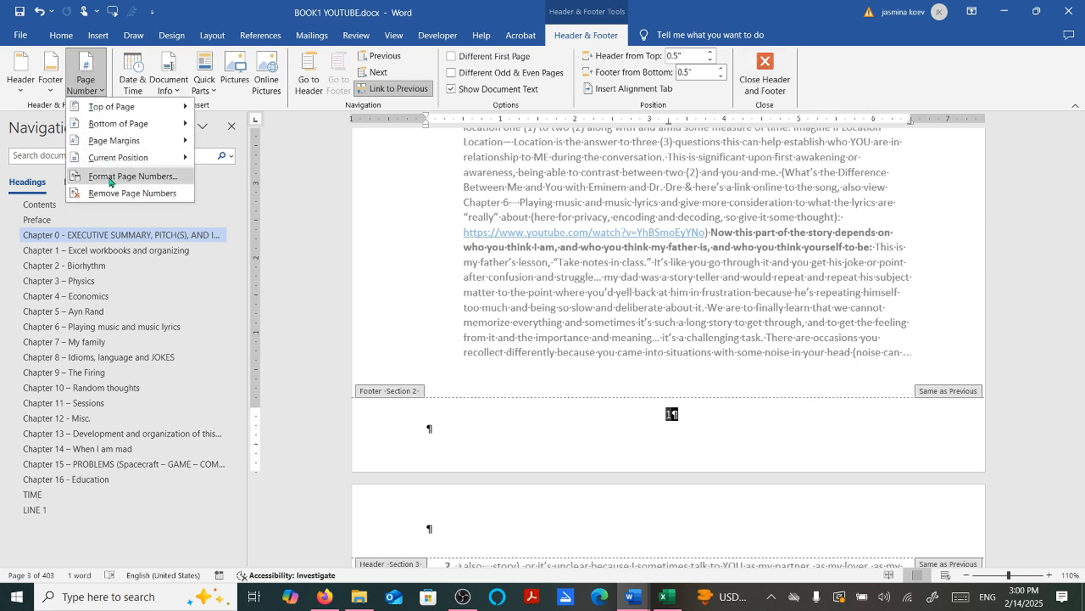
left_click(110, 176)
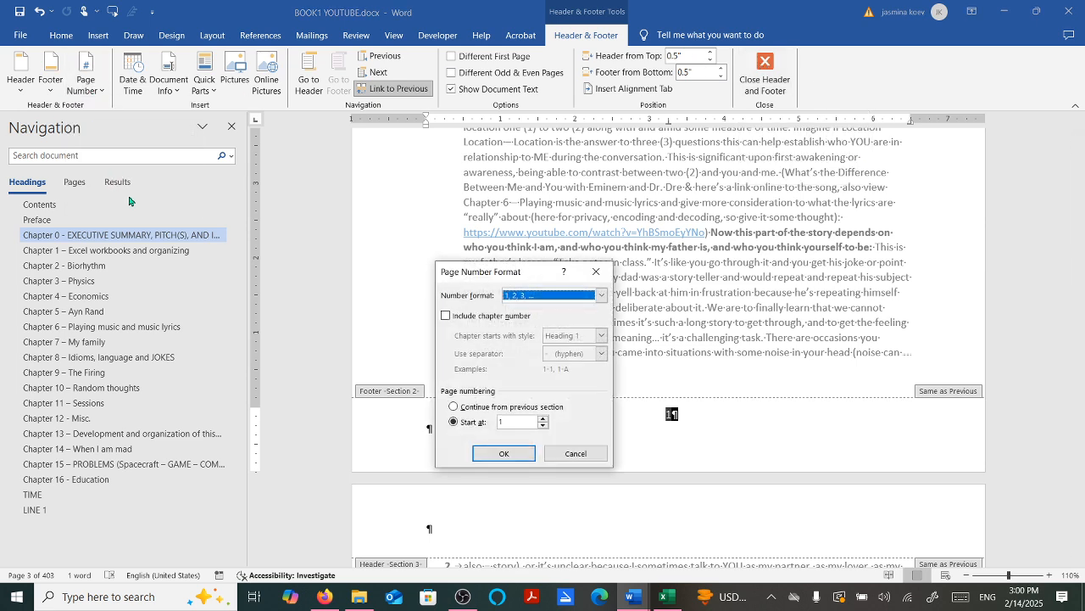
left_click(566, 454)
left_click(765, 75)
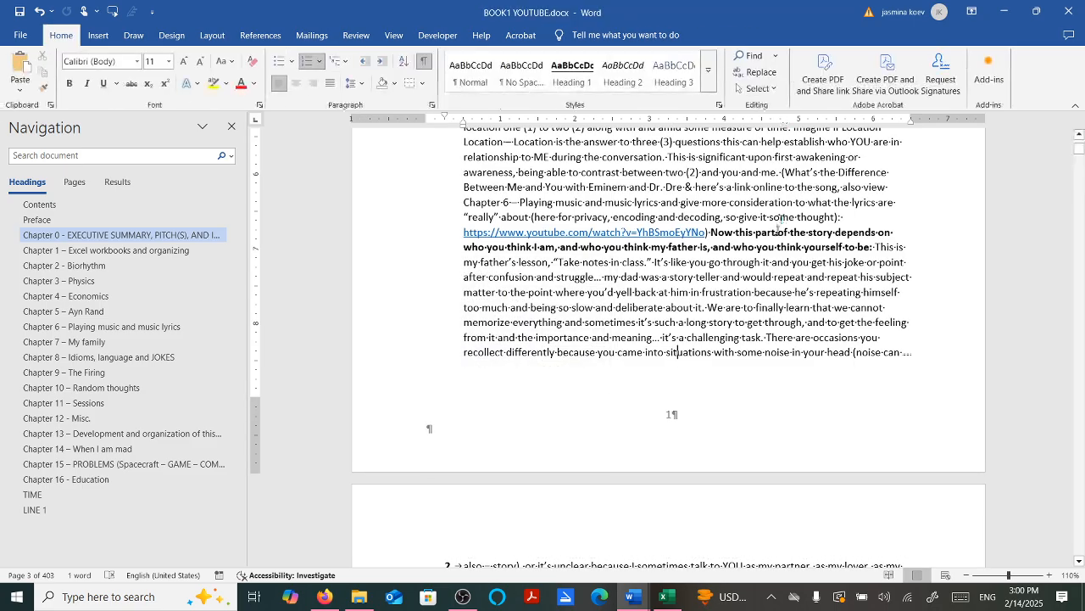
- Examine the Section 1 footers on the Preface and contents pages together with their Different First Page setting, and leave footer editing
scroll(694, 318, "up", 5)
scroll(695, 318, "up", 8)
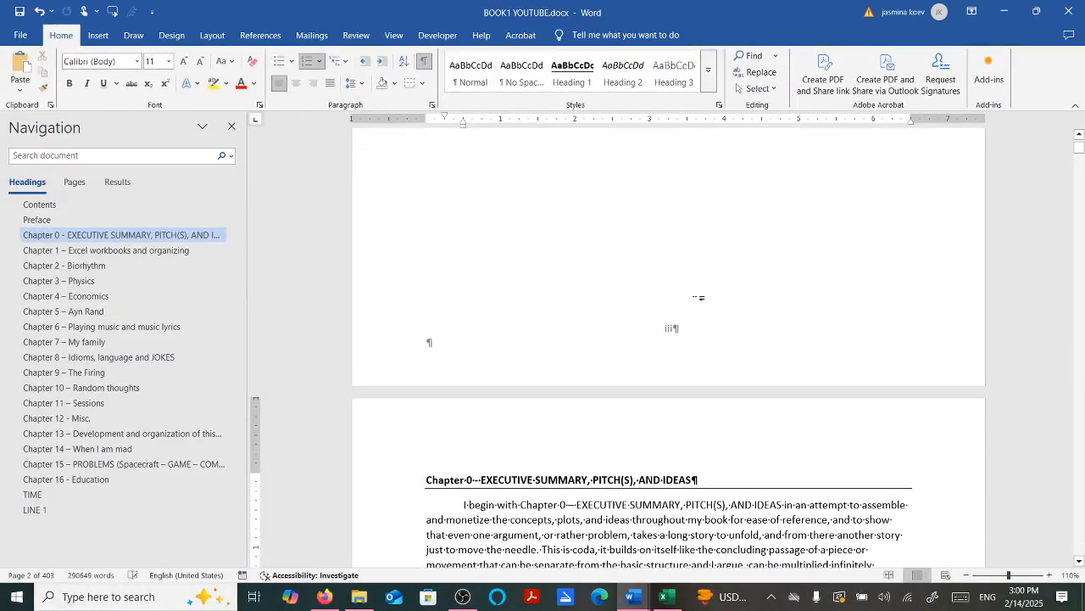
scroll(701, 298, "up", 10)
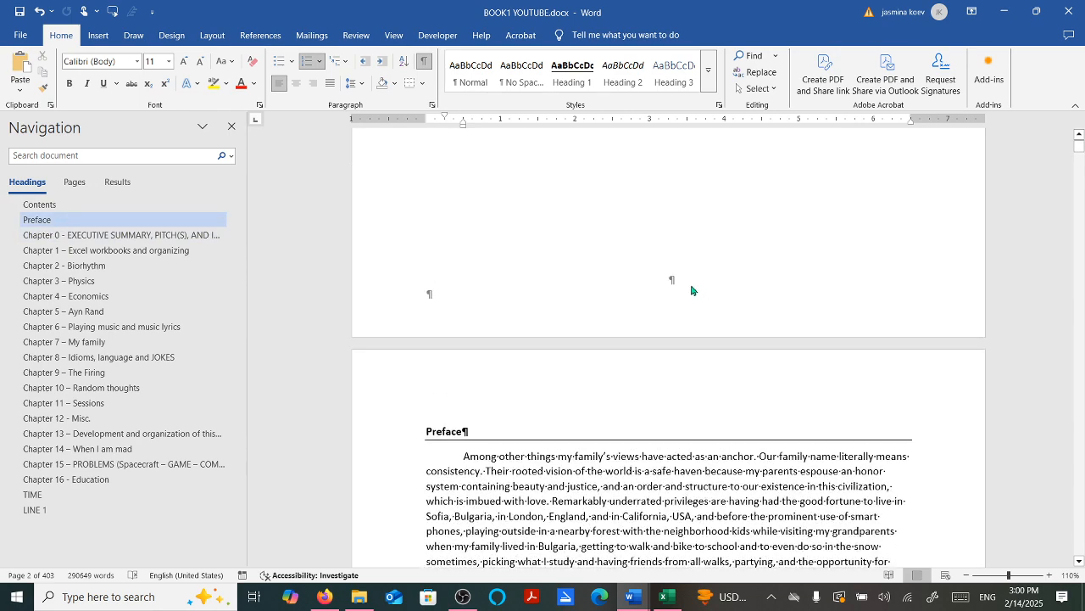
scroll(691, 290, "down", 15)
scroll(704, 320, "down", 1)
double_click(685, 371)
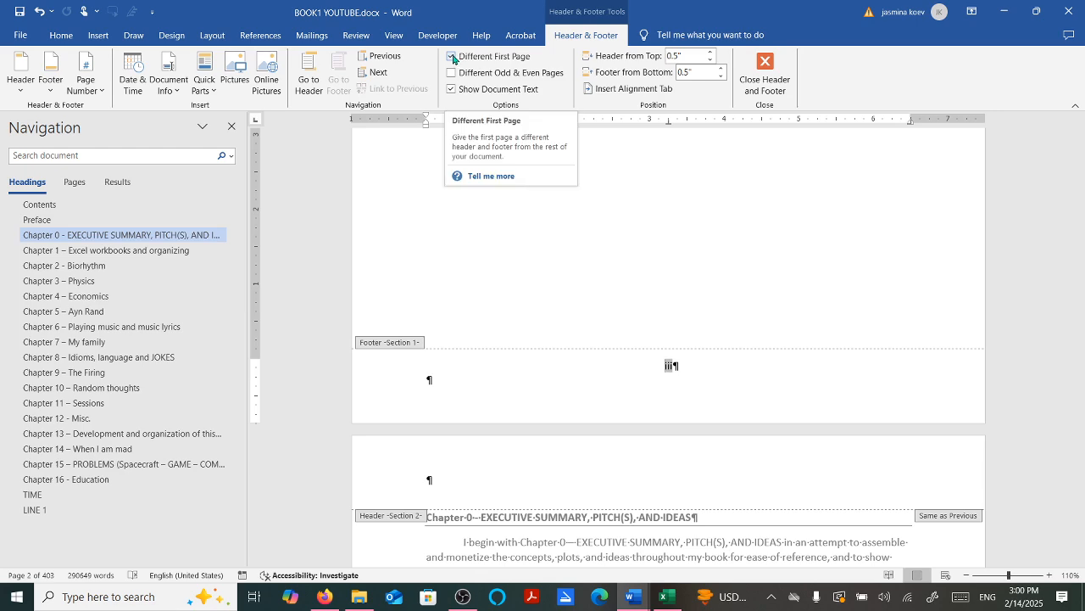
scroll(619, 259, "up", 12)
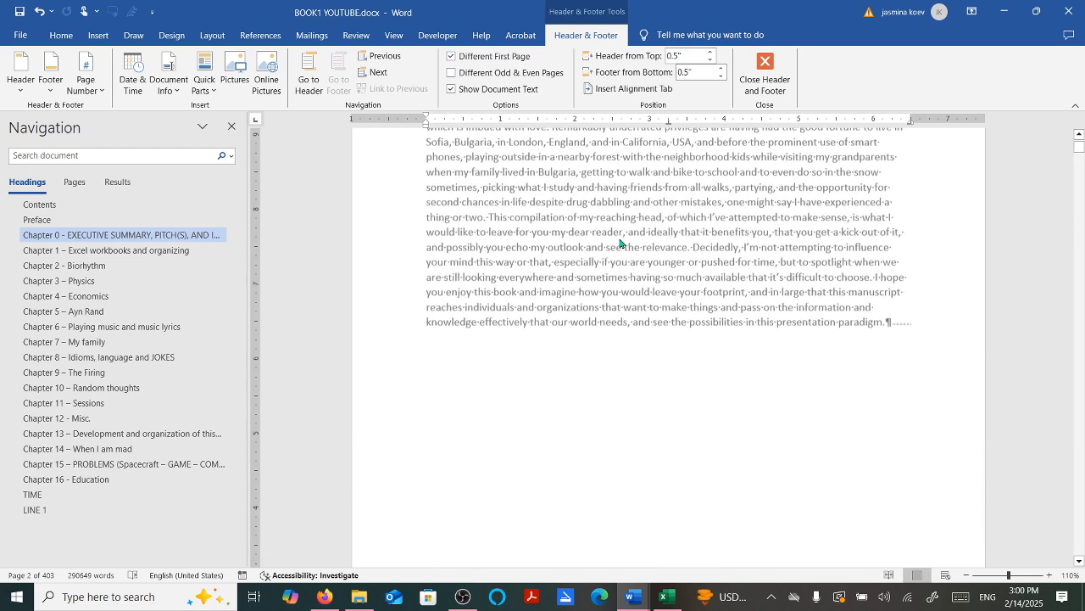
scroll(618, 238, "up", 1)
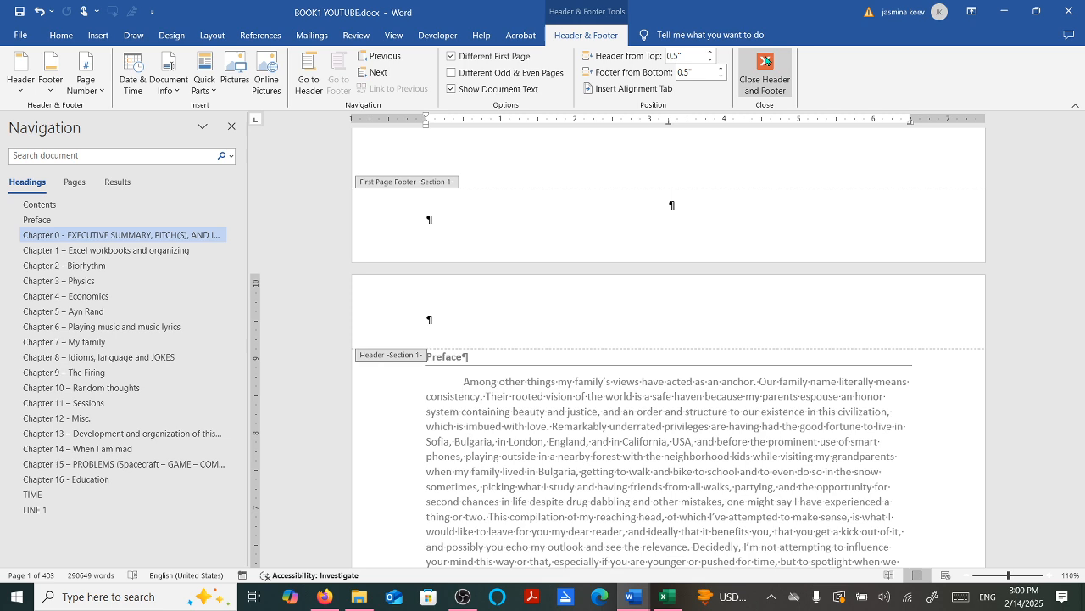
left_click(764, 72)
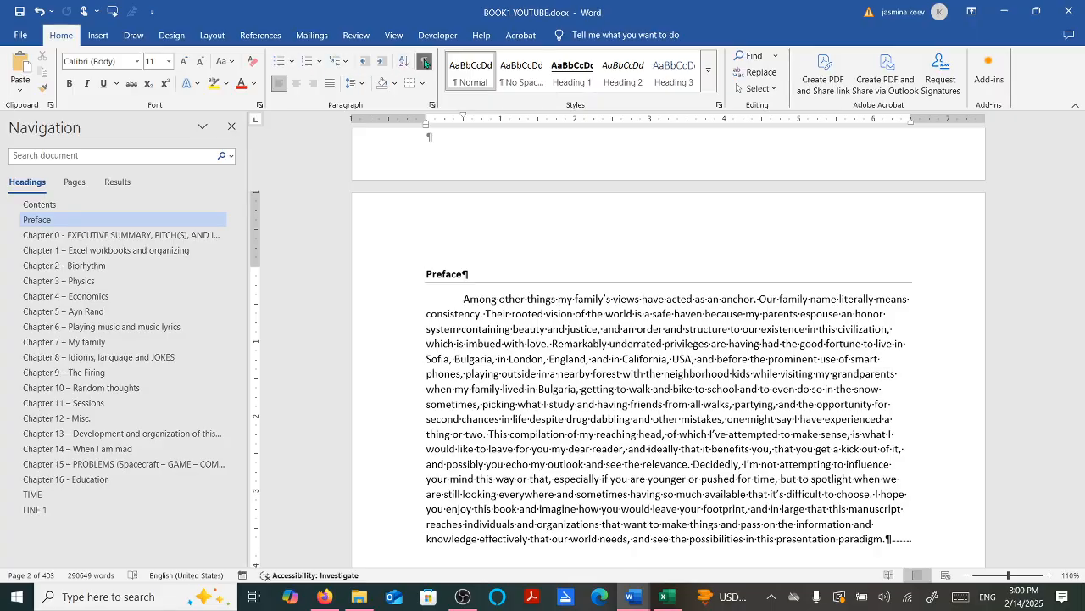
- Hide the formatting marks and check the page numbers from Chapter 0's first page back to the contents page
scroll(509, 312, "down", 12)
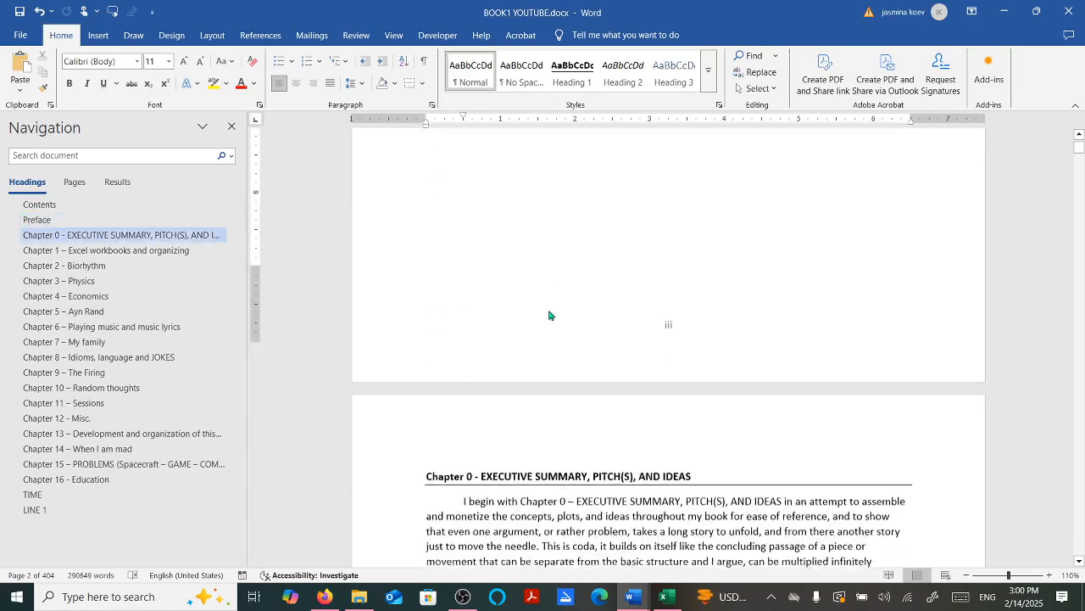
scroll(550, 310, "down", 10)
scroll(550, 310, "up", 9)
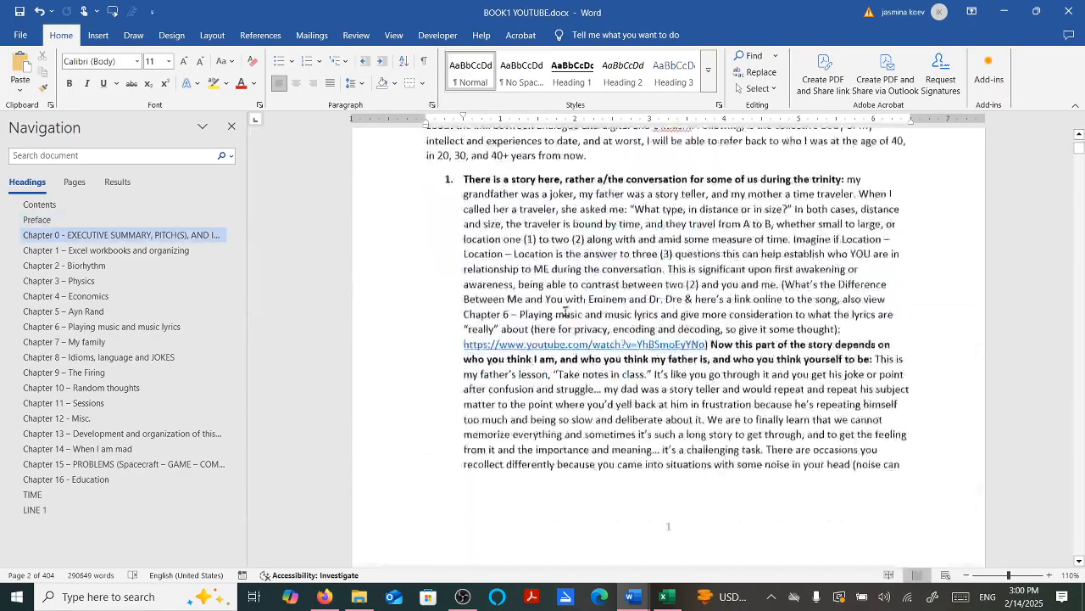
scroll(637, 304, "up", 15)
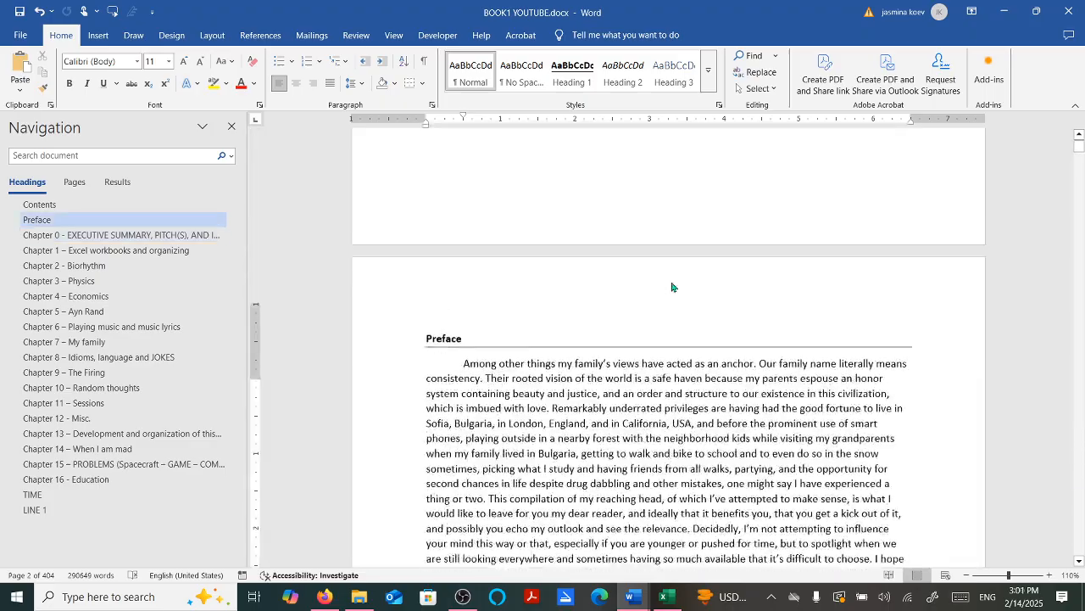
scroll(672, 274, "up", 3)
scroll(670, 273, "up", 1)
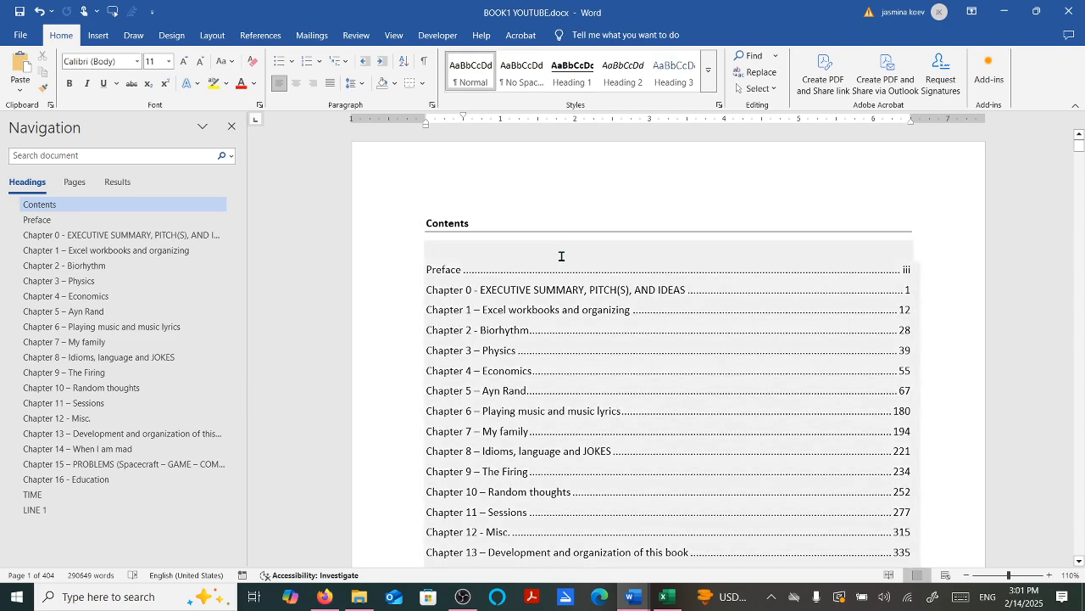
- Update only the page numbers in the table of contents
left_click(254, 36)
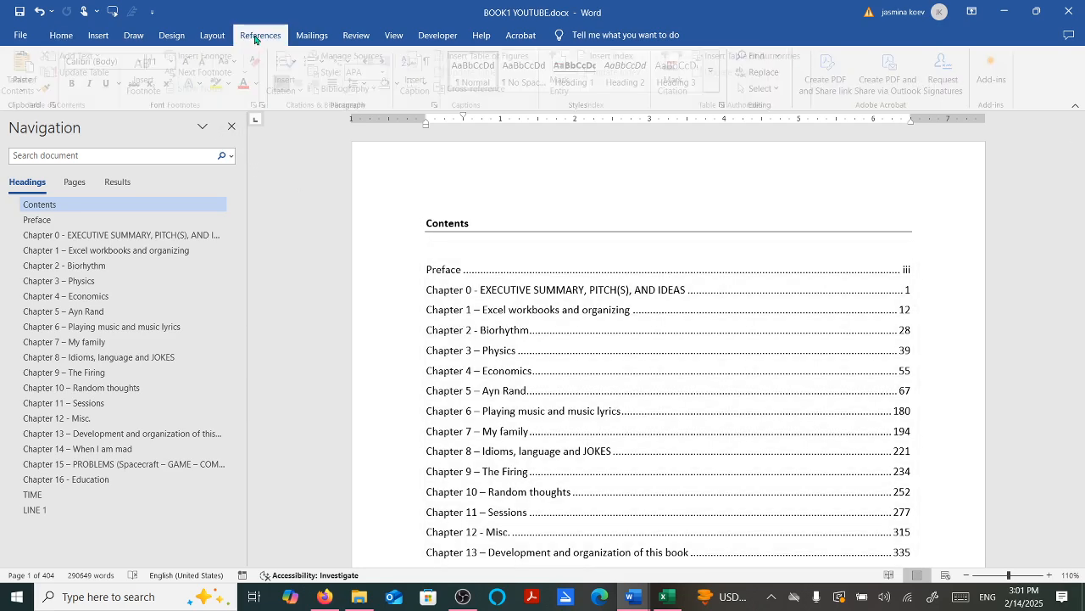
left_click(89, 72)
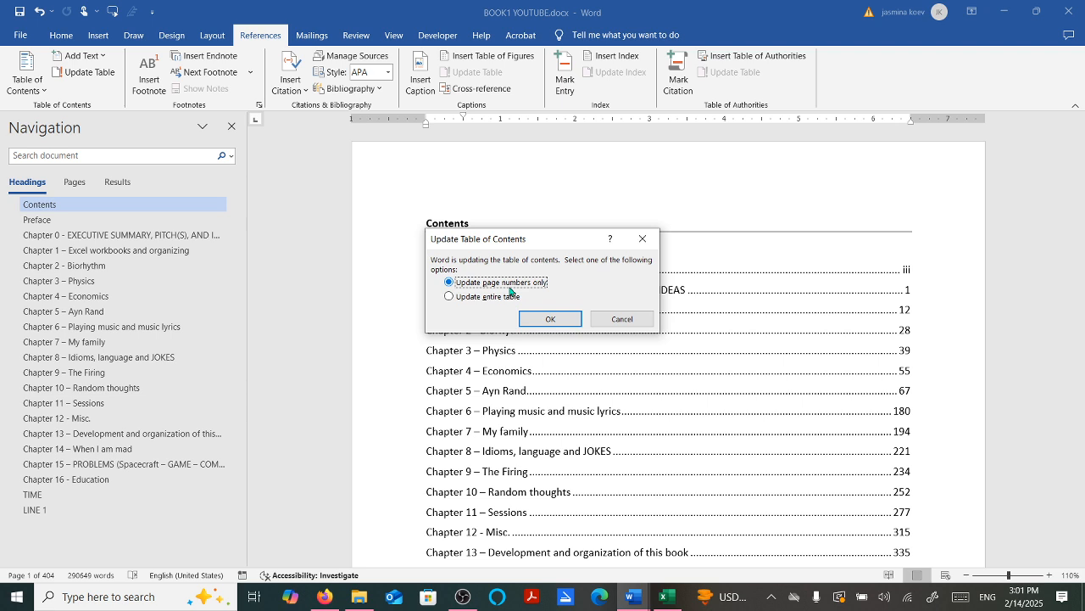
left_click(547, 319)
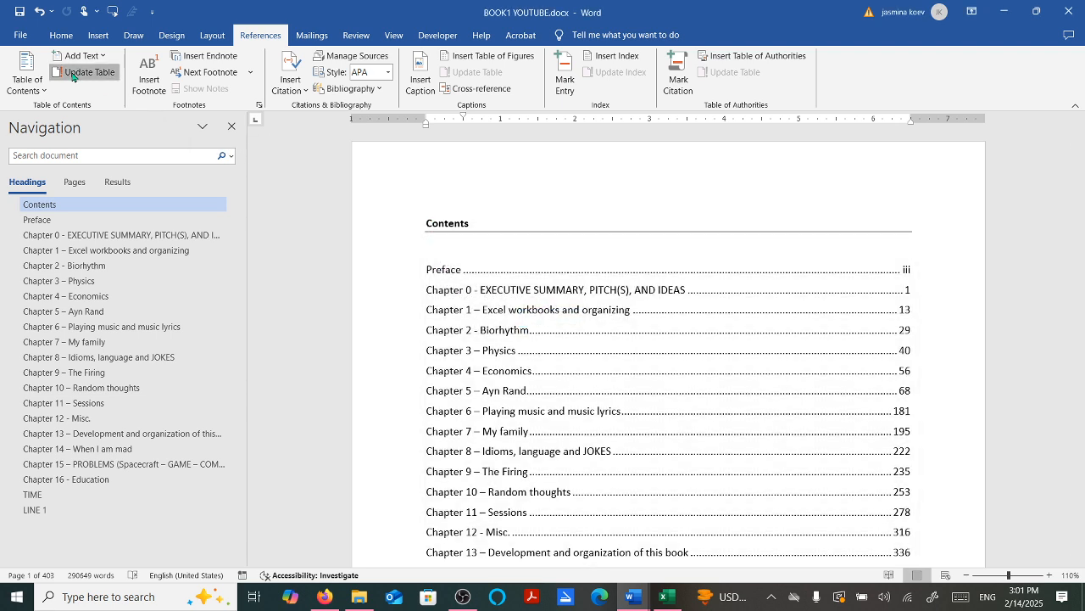
- Update the entire table of contents and look over its entries down to LINE 1
left_click(85, 72)
left_click(450, 296)
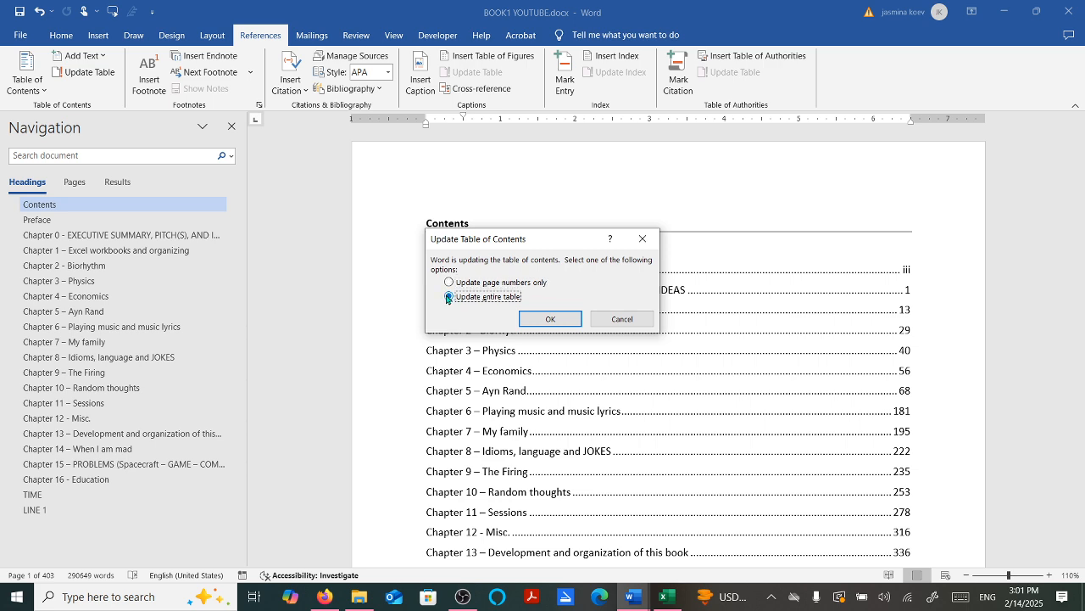
left_click(548, 320)
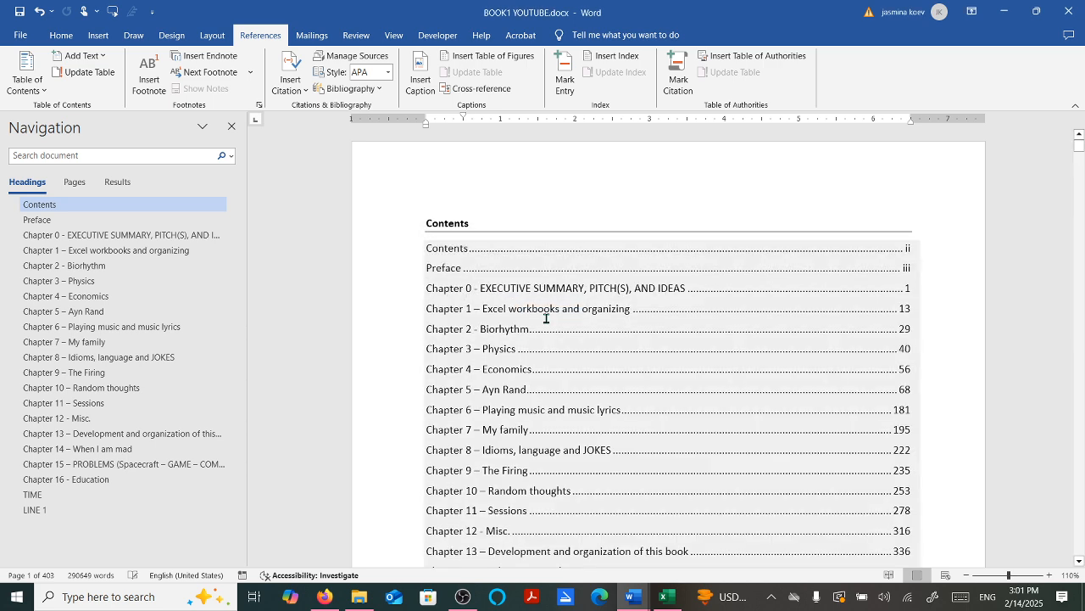
scroll(546, 318, "down", 5)
scroll(717, 378, "up", 5)
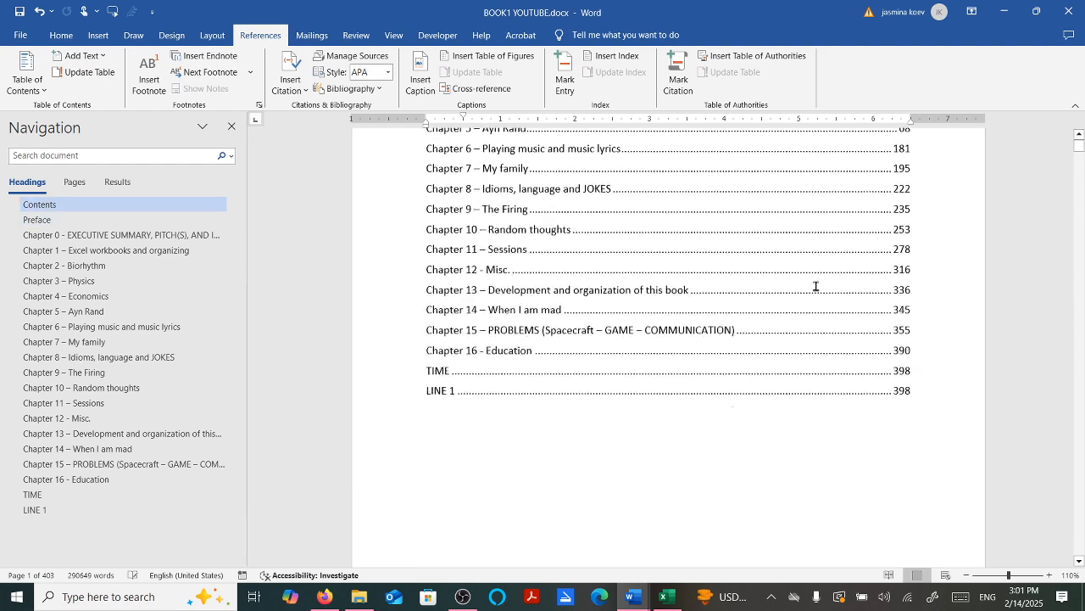
- Delete the "Contents" entry with its dot leader and page number from the table of contents
left_click(914, 247)
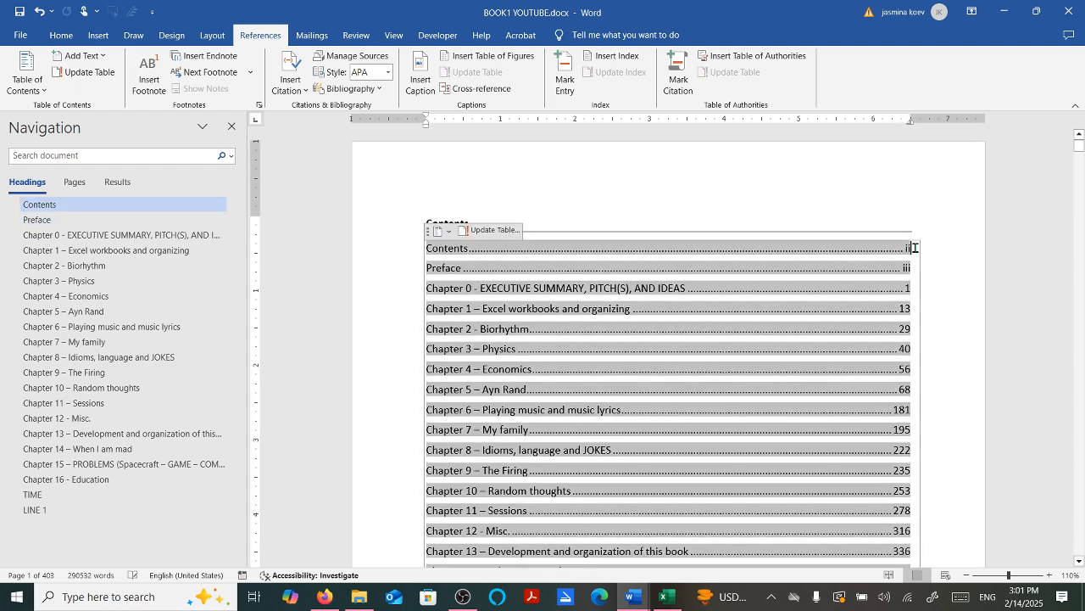
left_click_drag(914, 247, 839, 250)
key("Delete")
key("BackSpace")
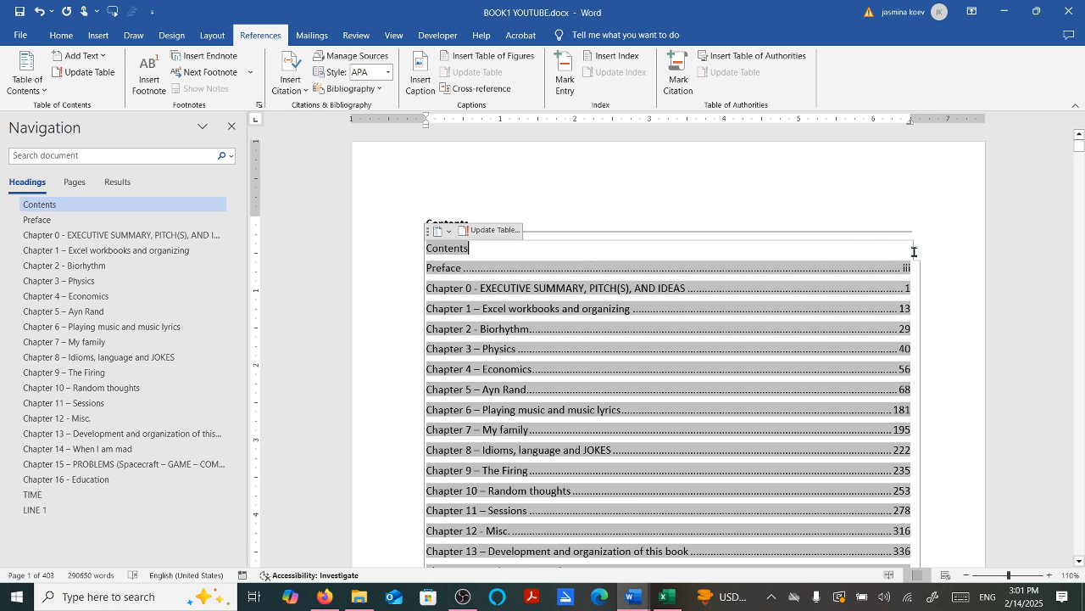
key("BackSpace")
key("BackSpace")
key("BackSpace")
key("BackSpace")
key("BackSpace")
key("BackSpace")
key("BackSpace")
key("BackSpace")
- Remove the blank line above the Preface entry in the table of contents
left_click(380, 335)
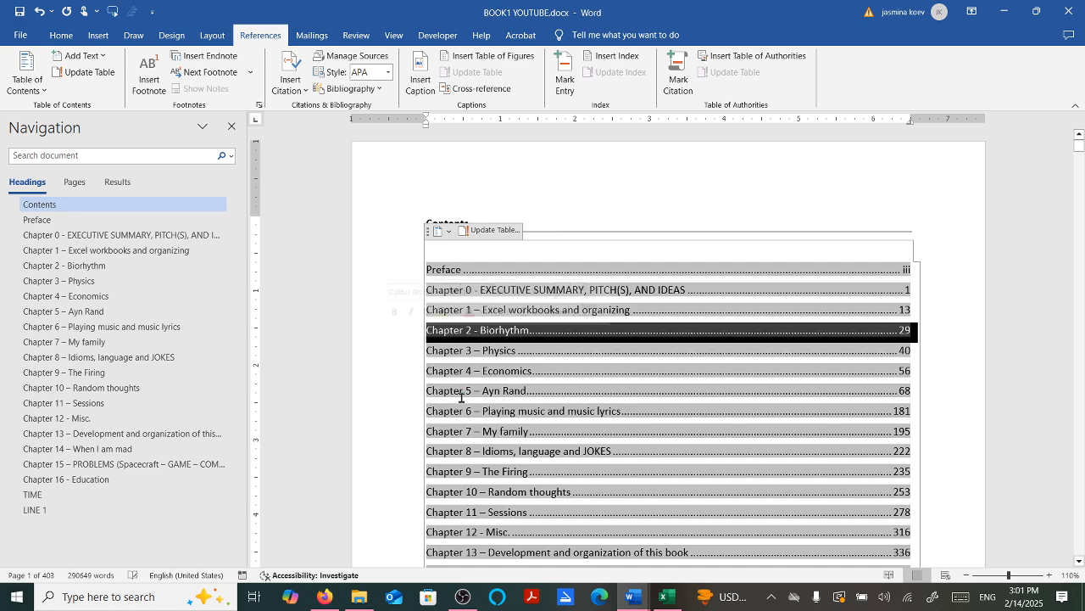
scroll(443, 456, "down", 7)
left_click(547, 428)
scroll(555, 418, "up", 5)
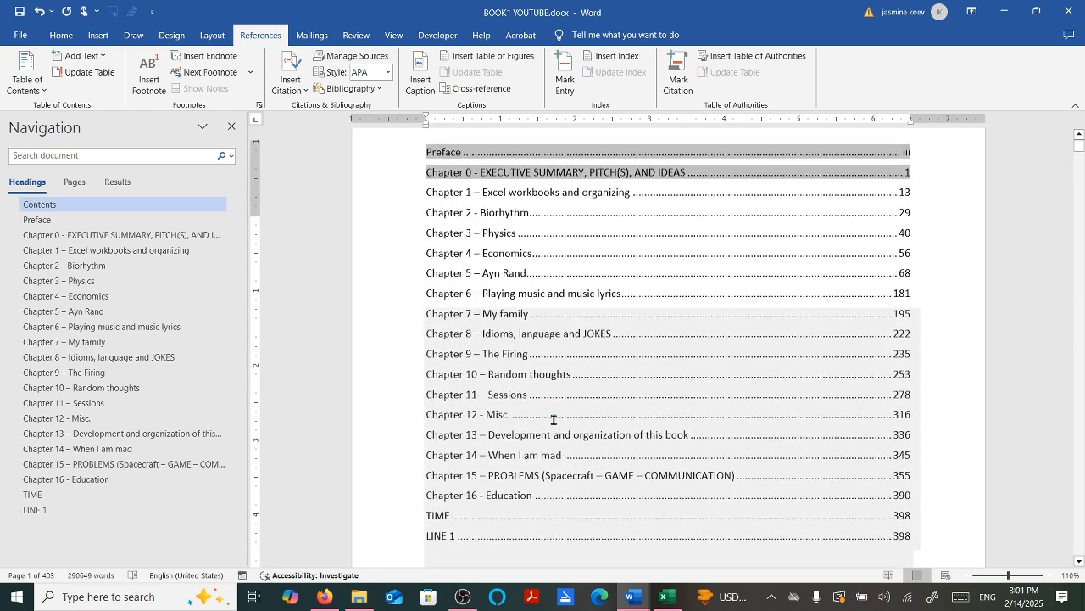
scroll(553, 419, "up", 3)
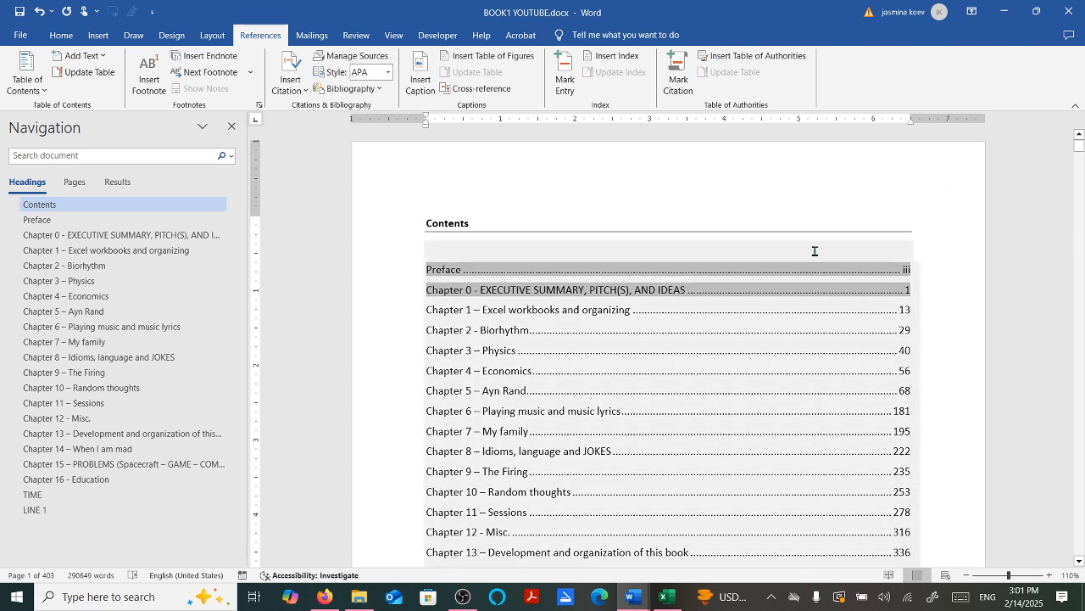
left_click(817, 243)
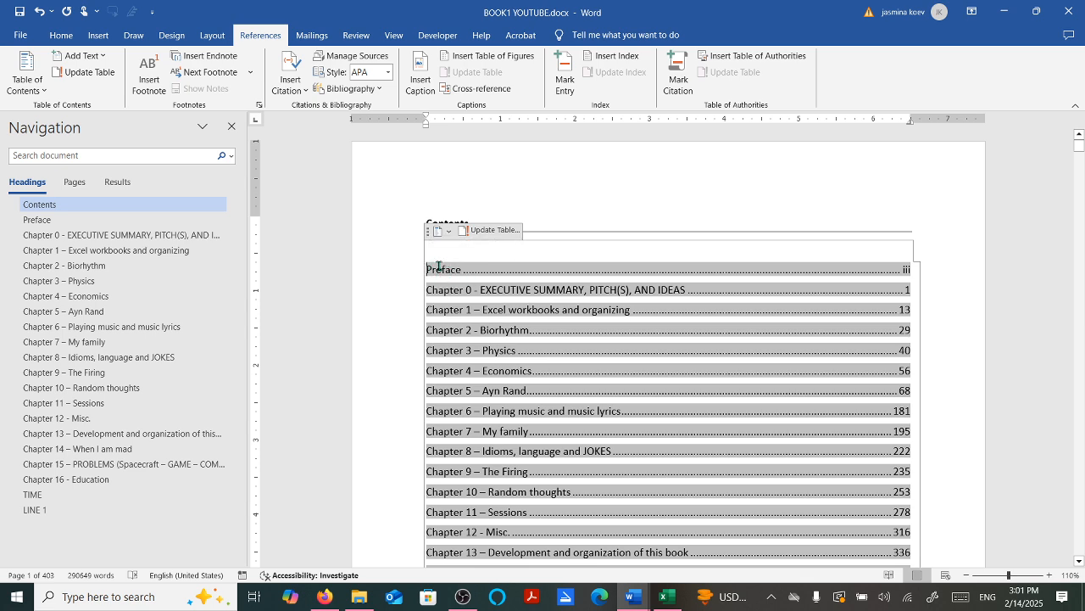
key("Delete")
left_click(760, 190)
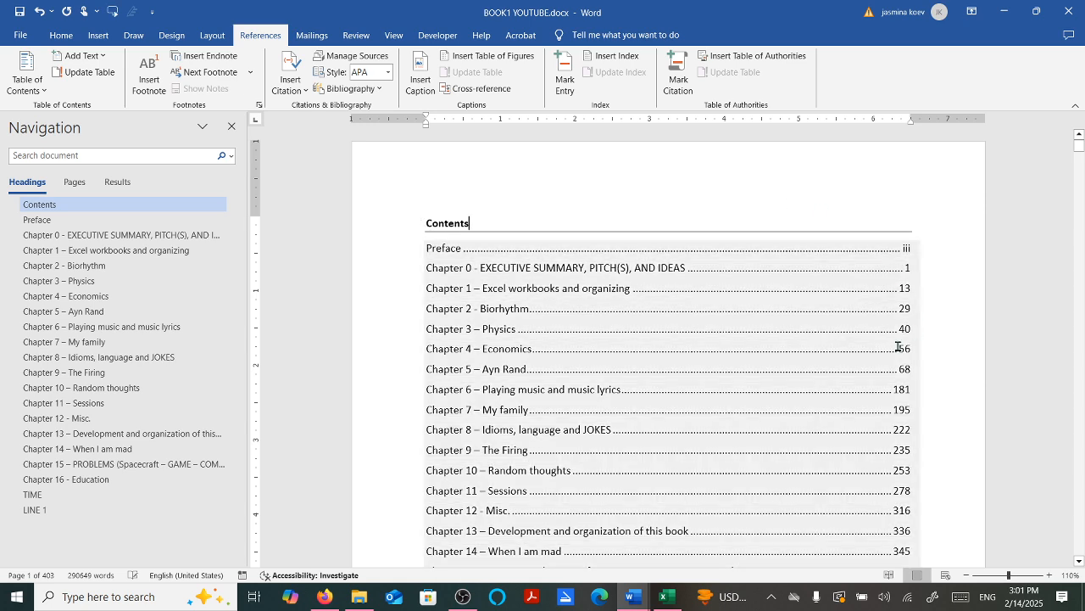
- Open the Section 1 first-page footer below the table of contents for editing and review its page number format
scroll(901, 307, "down", 2)
scroll(902, 307, "down", 3)
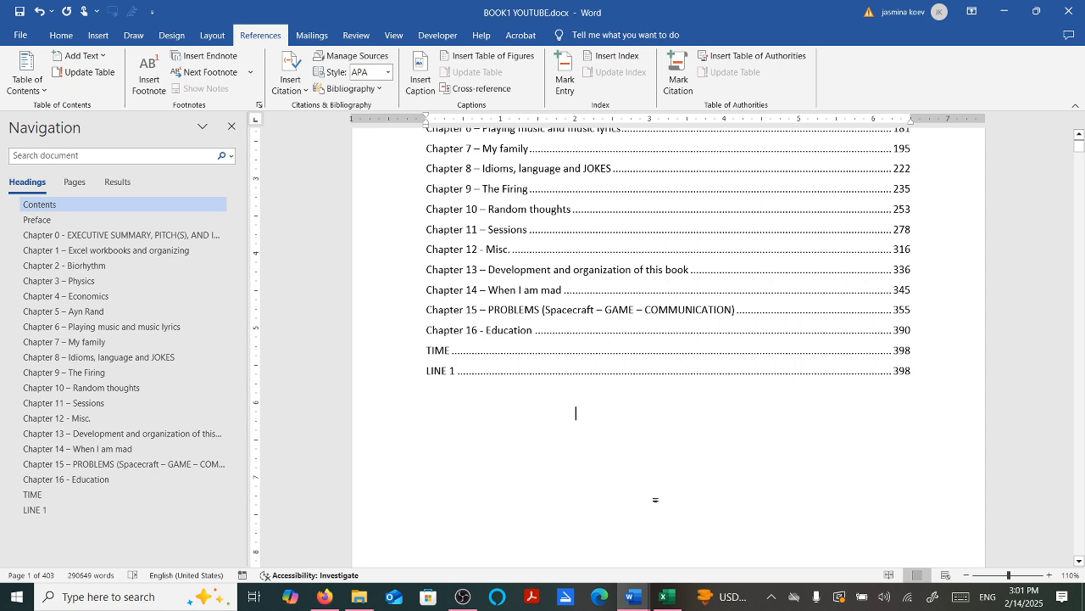
scroll(656, 499, "down", 4)
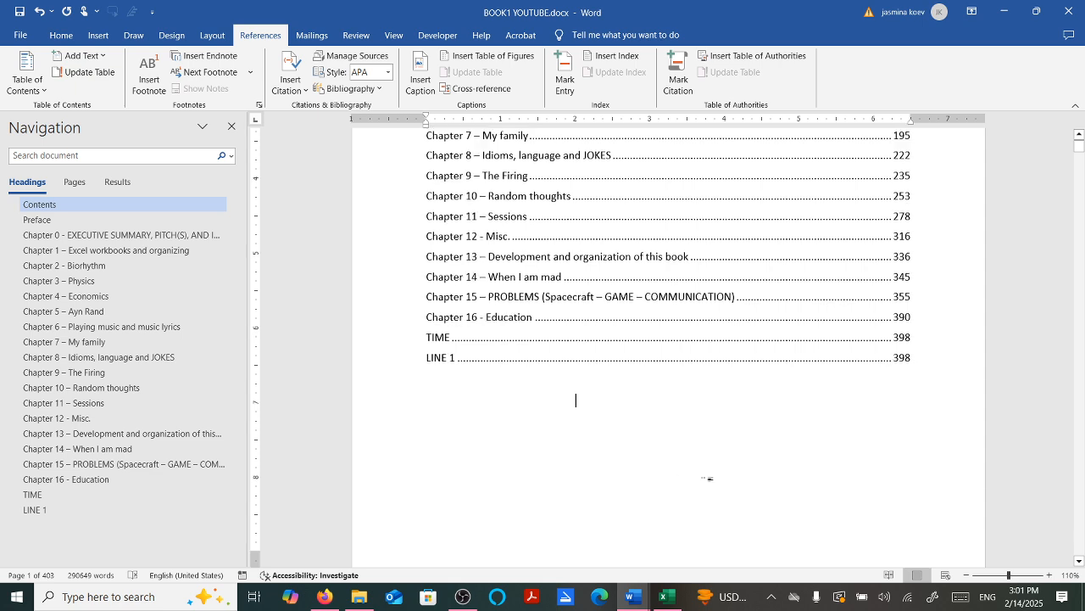
double_click(676, 432)
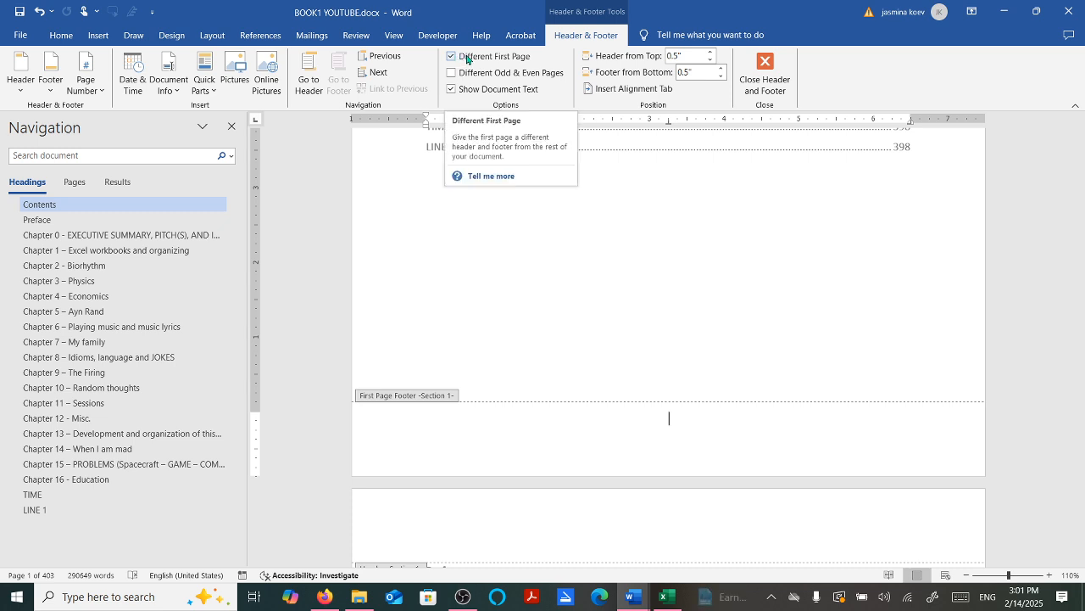
left_click(78, 85)
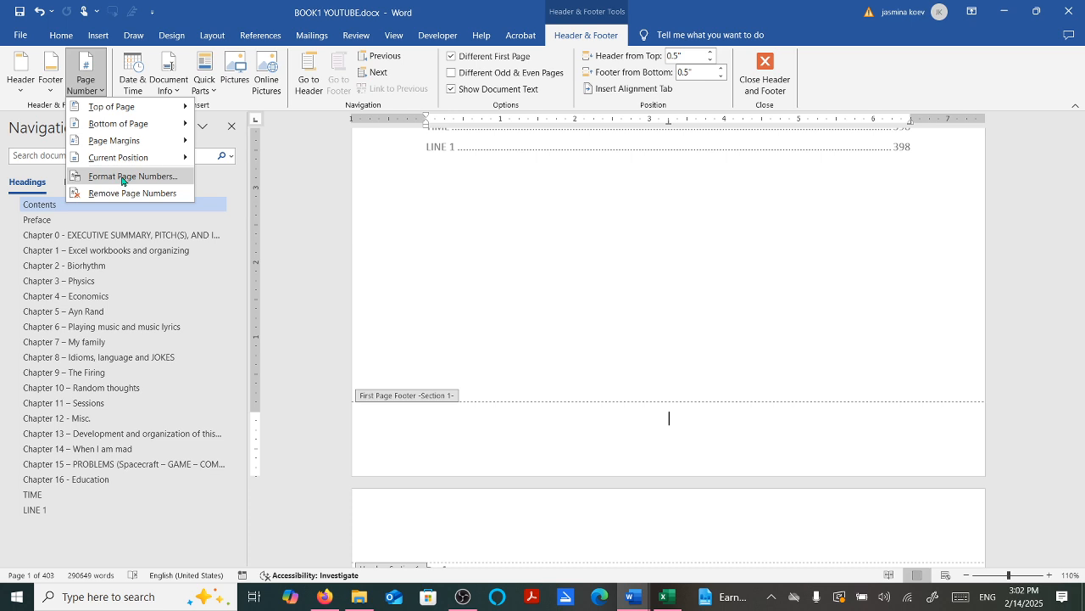
left_click(133, 176)
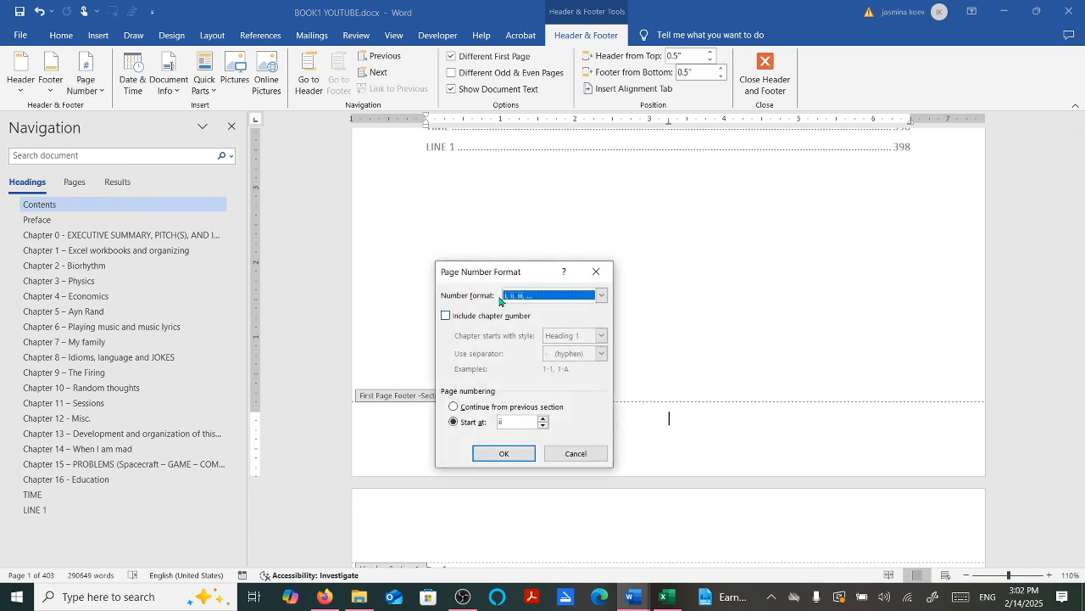
left_click(571, 453)
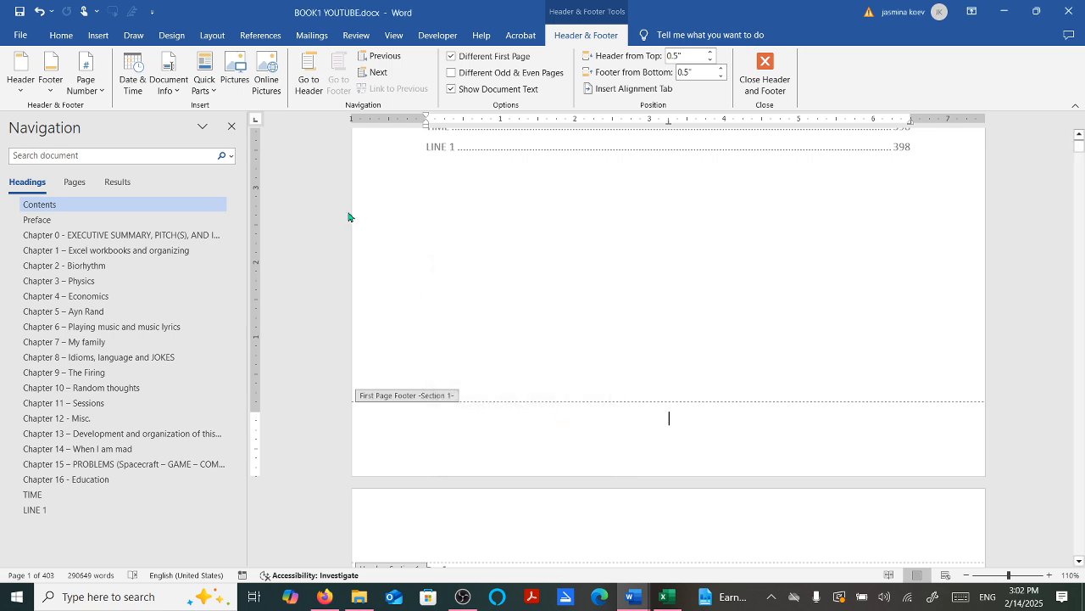
- Review the page setup layout options for Section 1, including Different first page and the Apply to scope
left_click(211, 35)
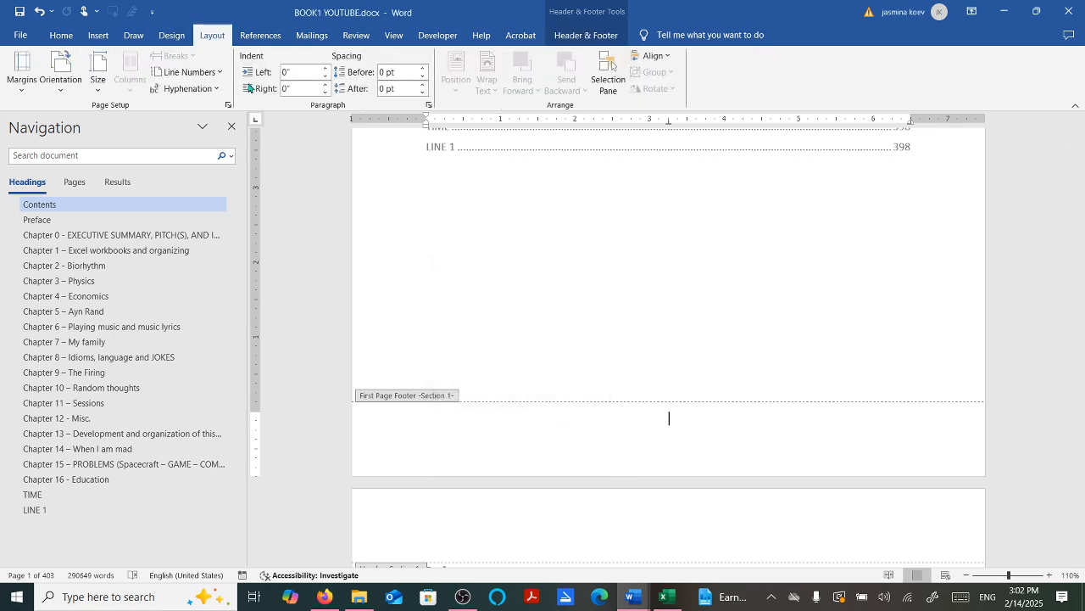
left_click(228, 105)
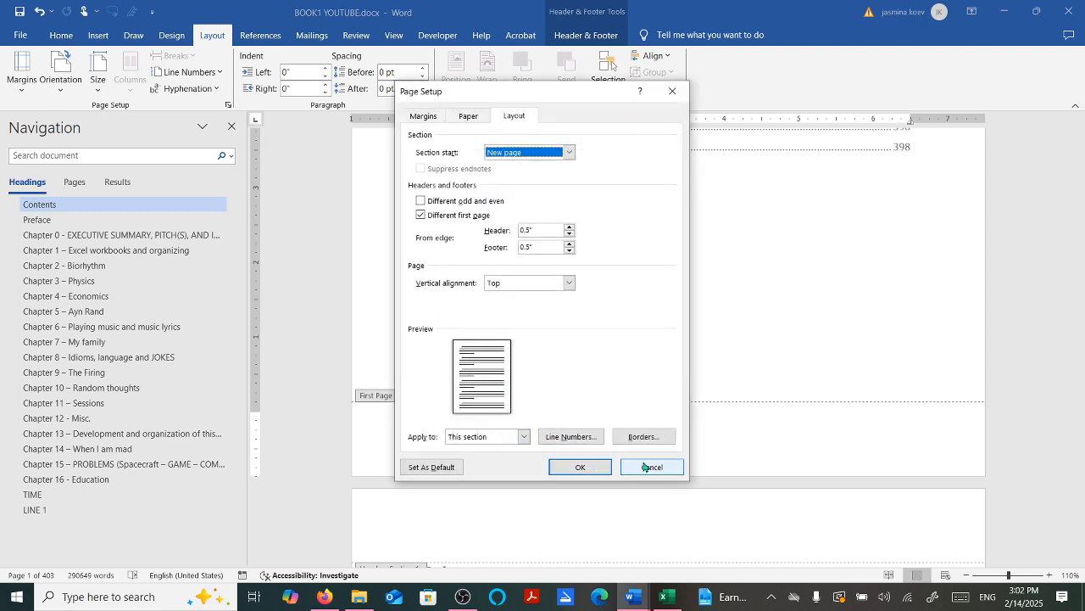
left_click(524, 436)
left_click(526, 439)
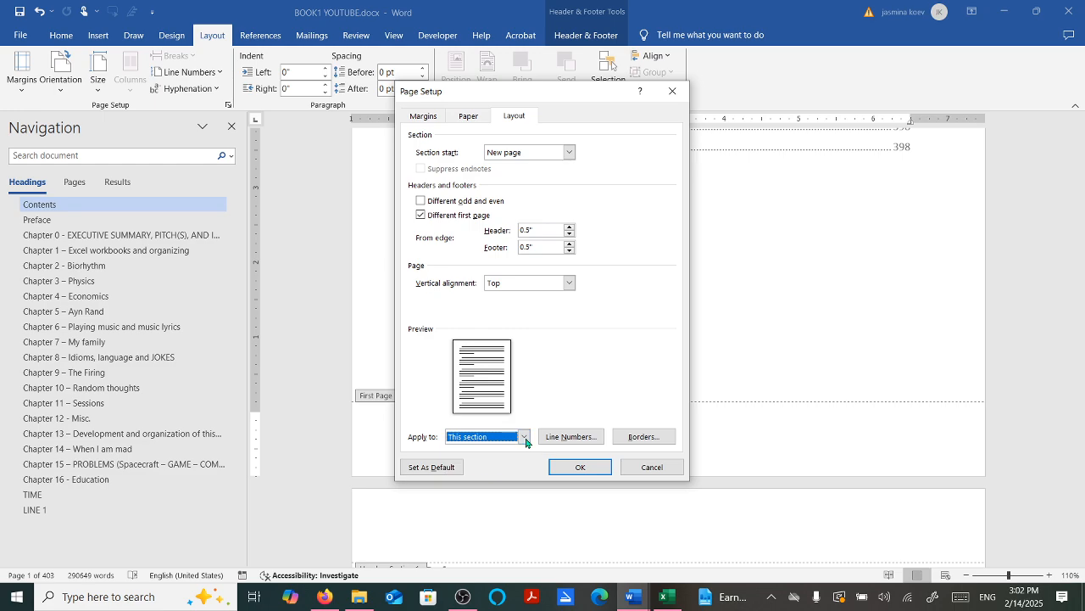
left_click(670, 467)
- Review the page setup layout and Apply to choices for the Section 2 footer on Chapter 0's first page
scroll(662, 419, "down", 5)
scroll(666, 417, "down", 15)
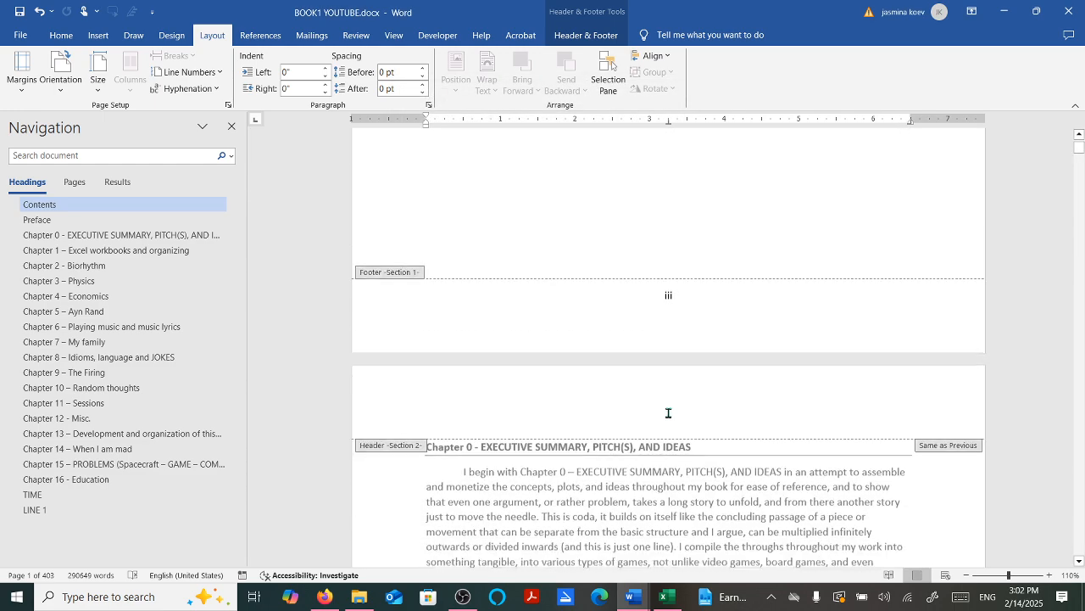
scroll(670, 396, "up", 2)
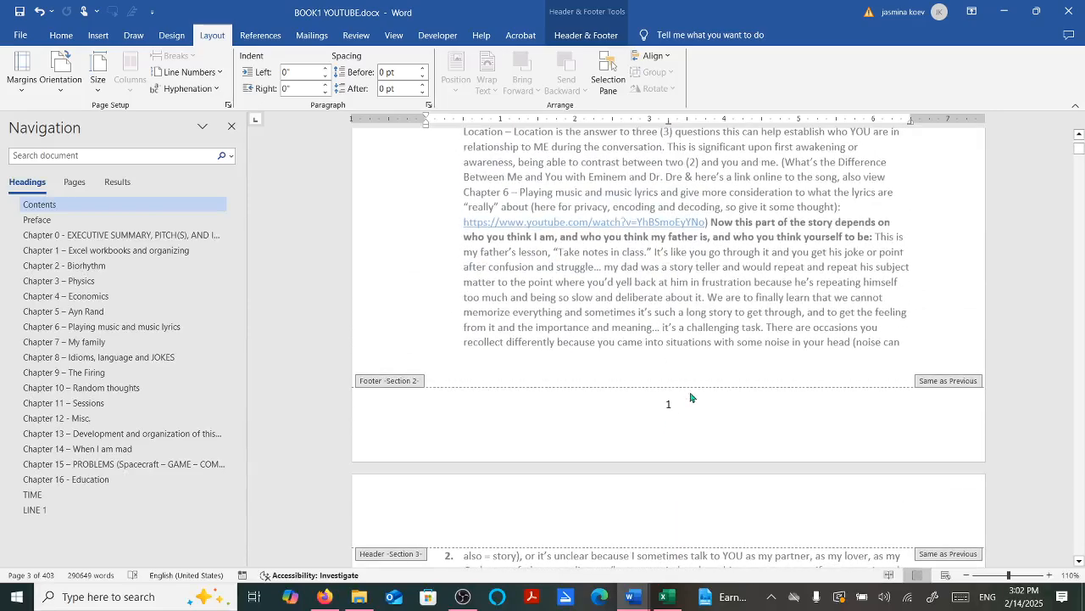
left_click(228, 105)
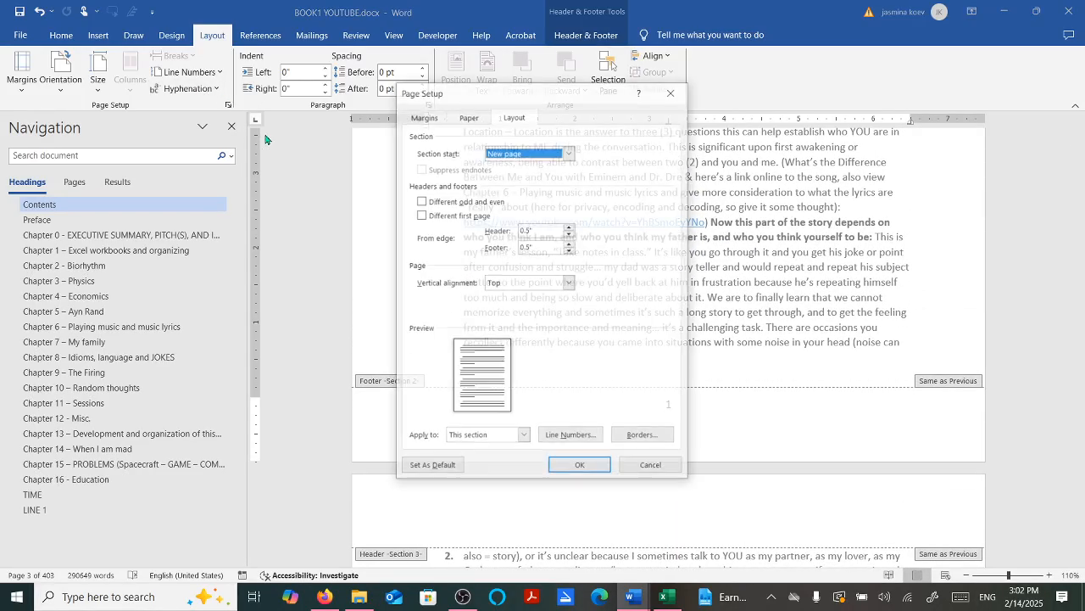
left_click(524, 437)
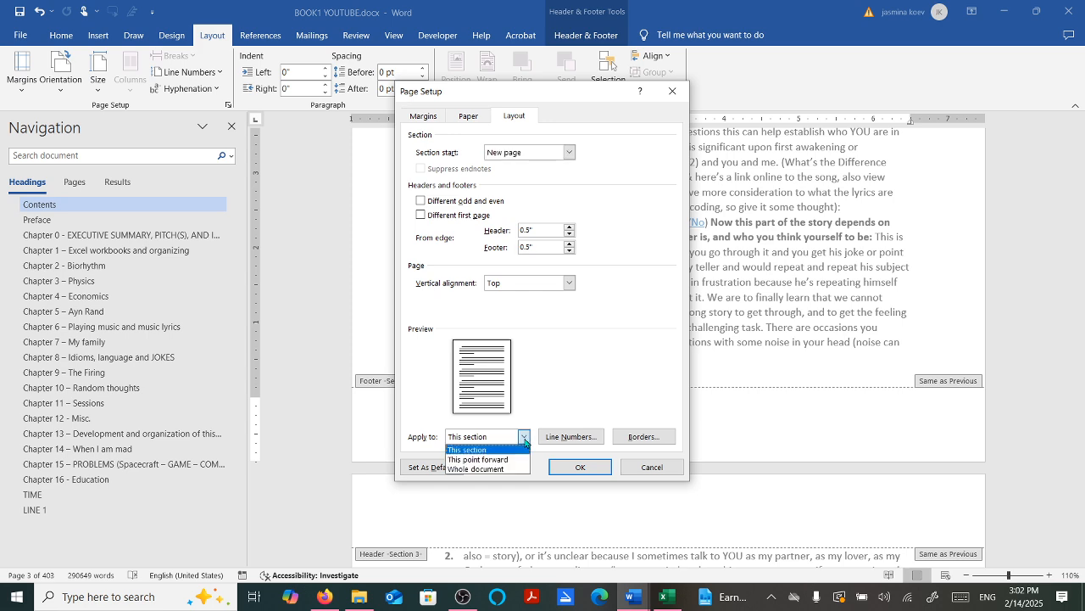
left_click(524, 438)
left_click(652, 466)
scroll(657, 409, "down", 1)
scroll(657, 410, "down", 5)
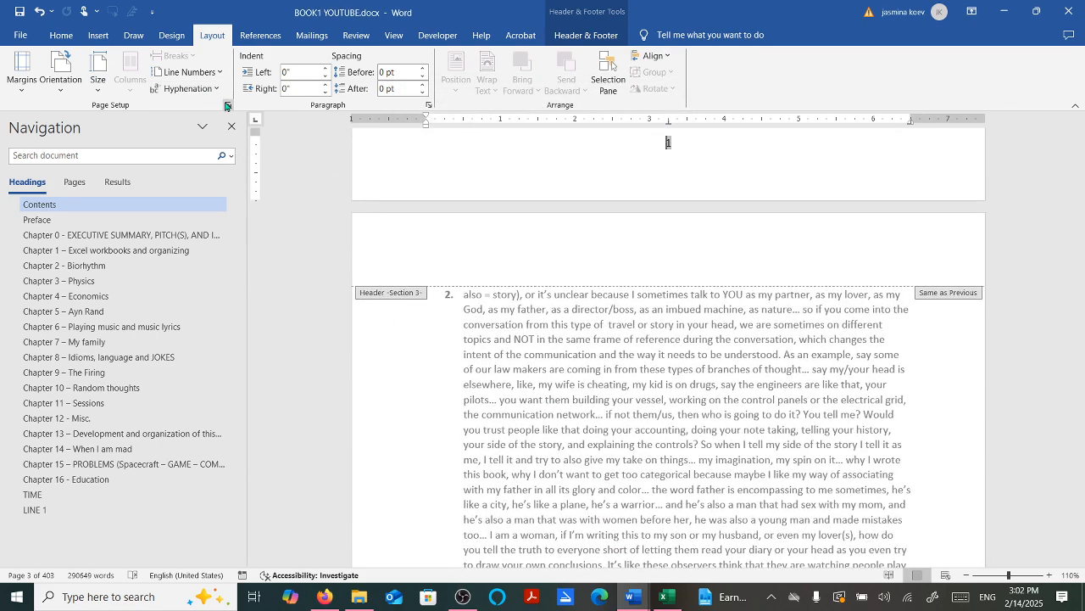
left_click(227, 105)
left_click(654, 465)
- Review the page setup layout and Apply to choices for the Section 3 footer on Chapter 0's second page
scroll(654, 465, "down", 2)
scroll(654, 466, "down", 9)
left_click(668, 378)
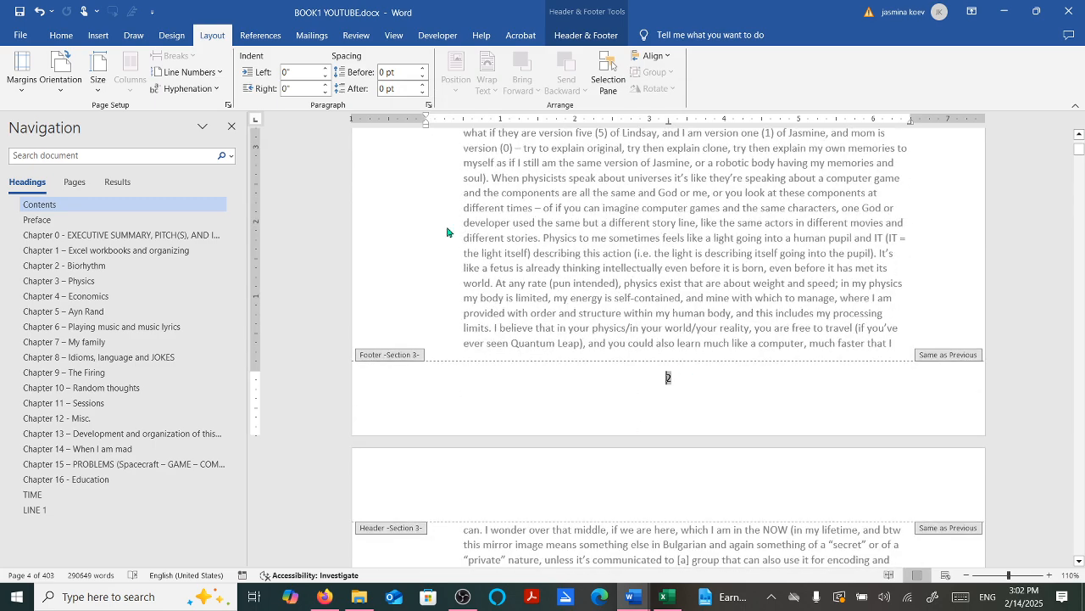
left_click(227, 105)
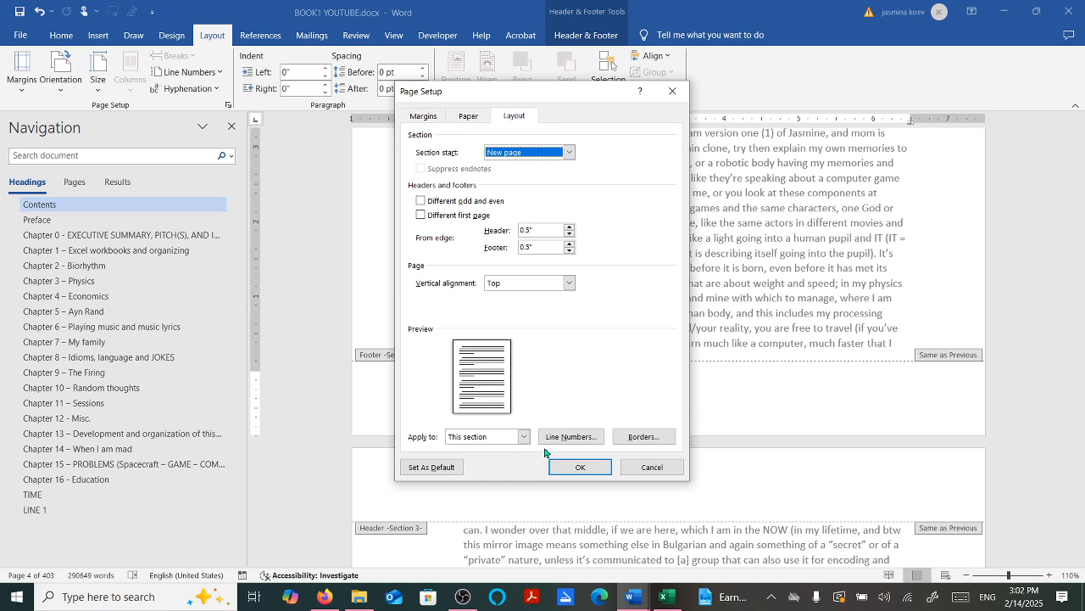
left_click(525, 436)
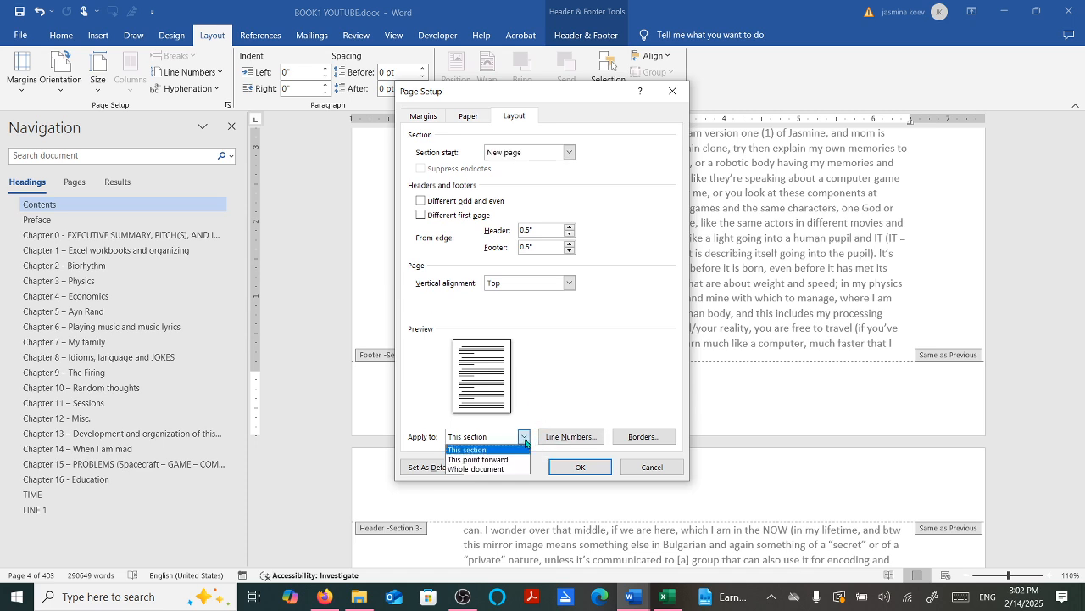
left_click(652, 467)
left_click(652, 467)
- Check the pages from Section 3 back to the Section 1 first-page footer on the contents page
scroll(670, 441, "down", 5)
scroll(676, 433, "up", 10)
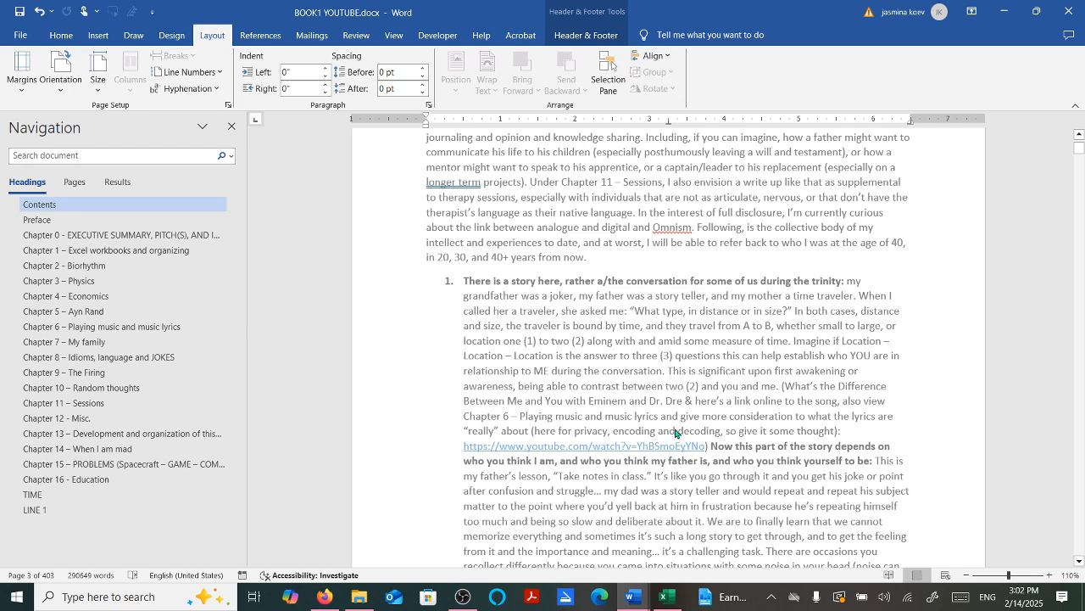
scroll(675, 433, "up", 15)
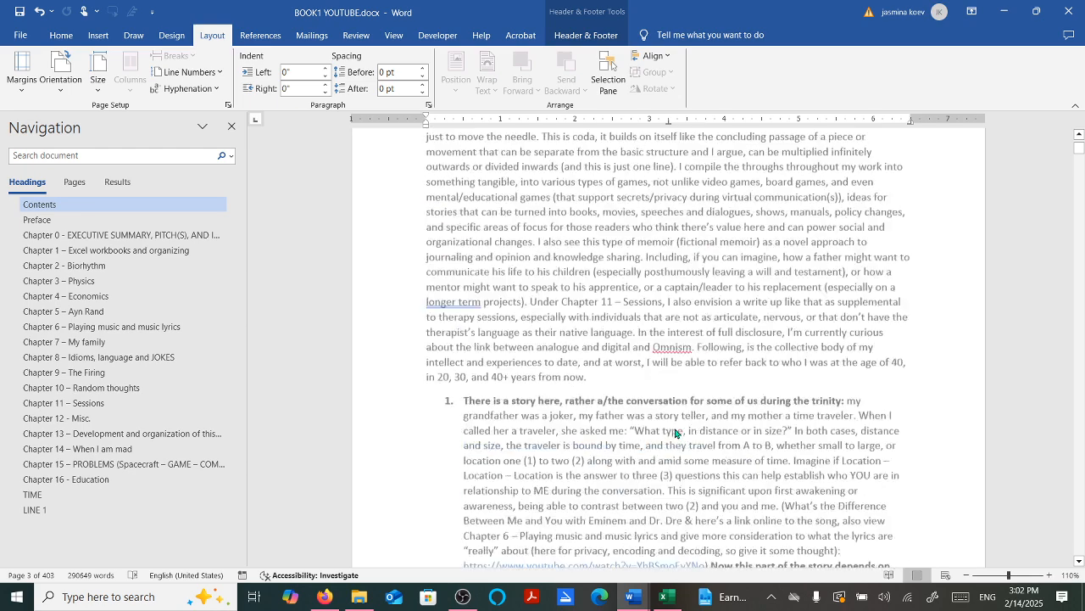
scroll(676, 433, "up", 9)
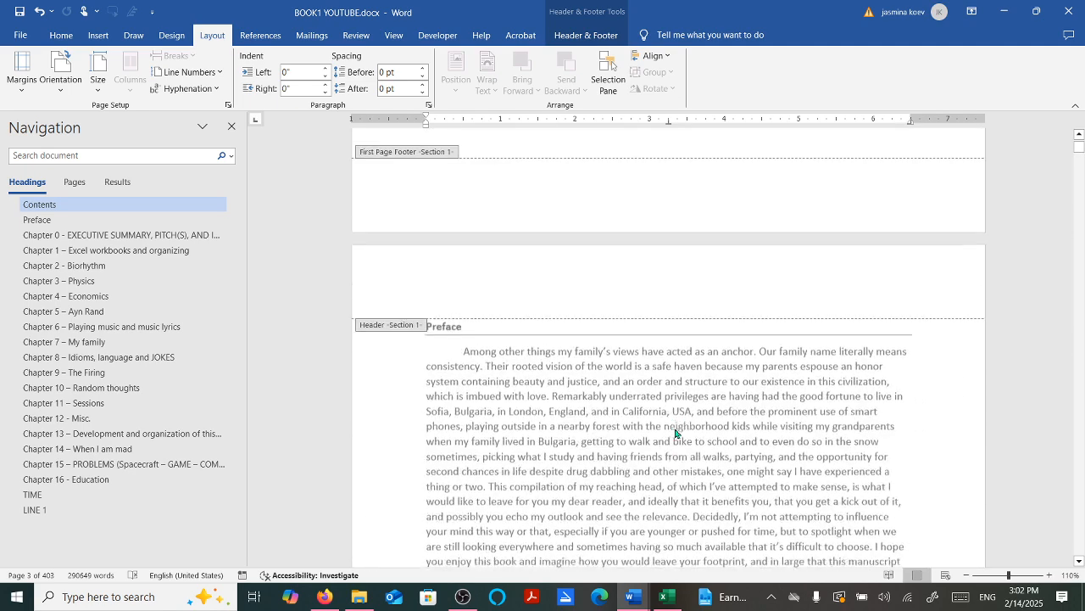
left_click(596, 216)
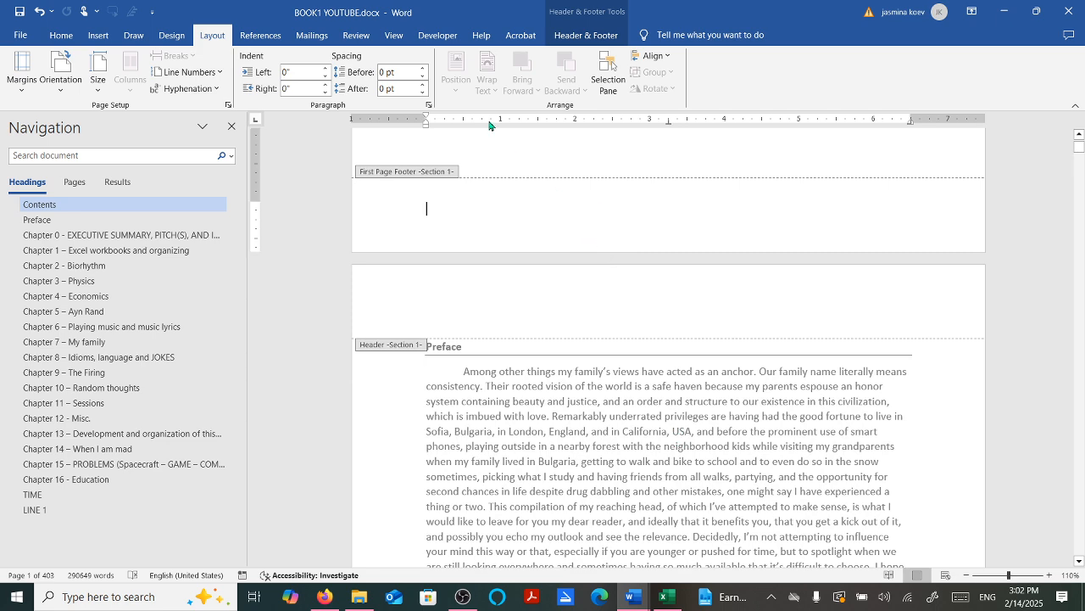
left_click(61, 35)
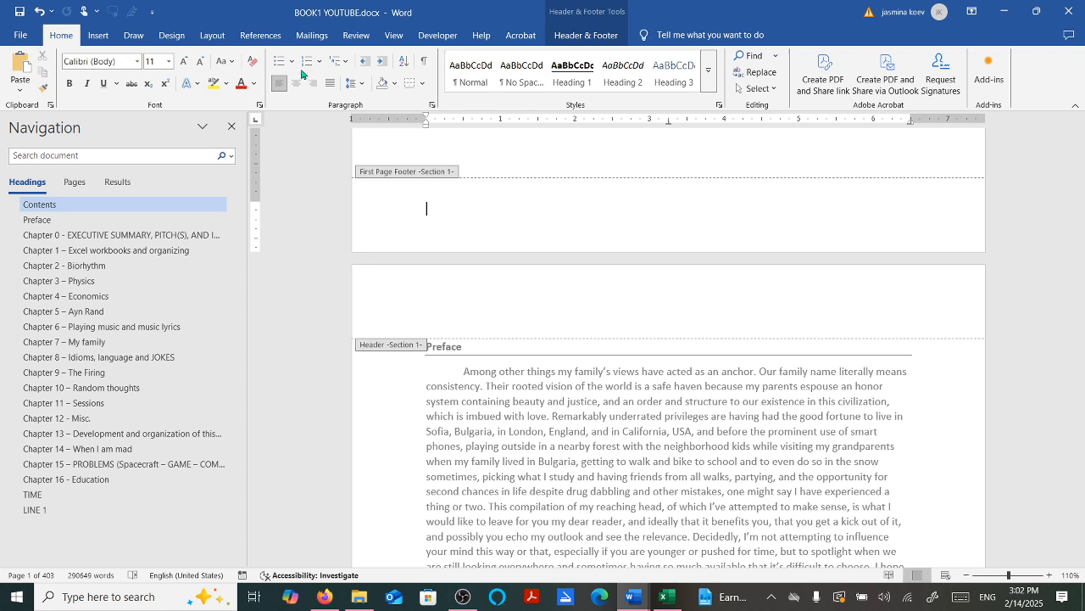
left_click(97, 37)
scroll(603, 267, "up", 5)
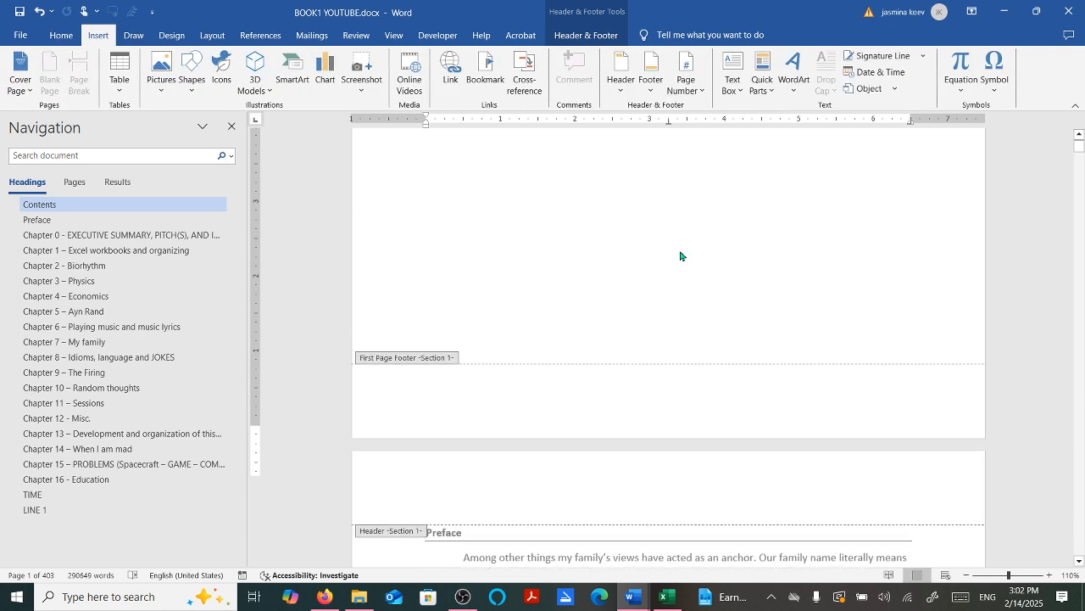
scroll(680, 255, "up", 3)
scroll(638, 269, "down", 10)
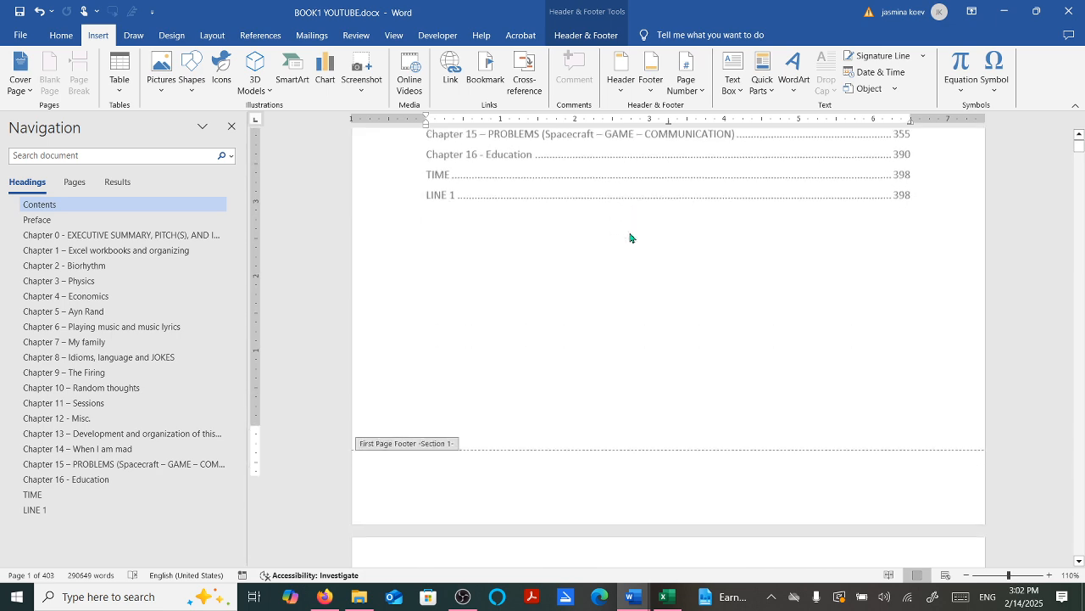
- Close header and footer editing and return to the top of the contents page
left_click(591, 37)
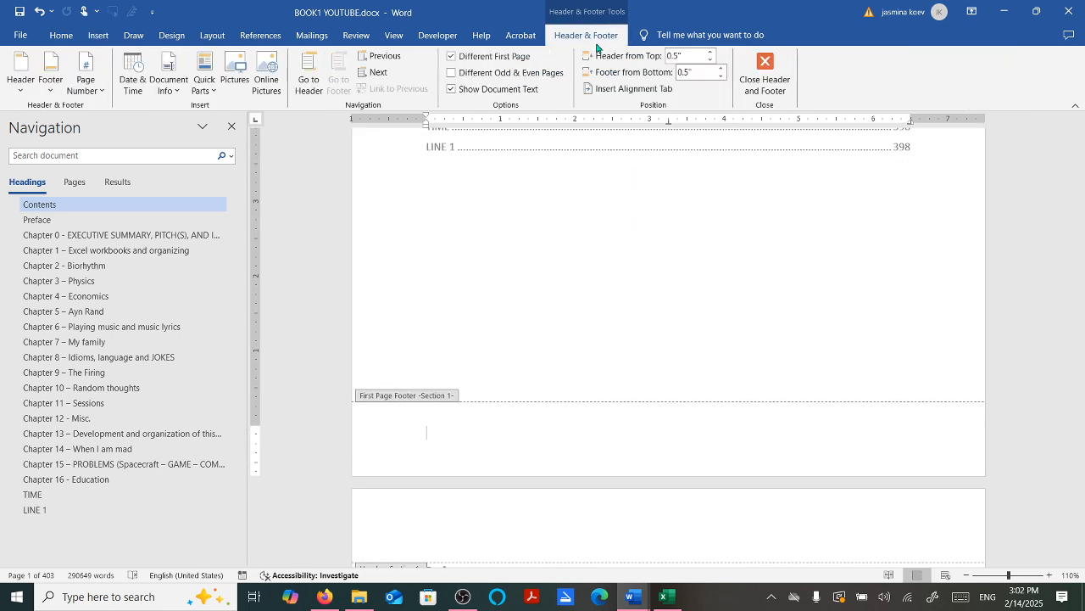
left_click(747, 79)
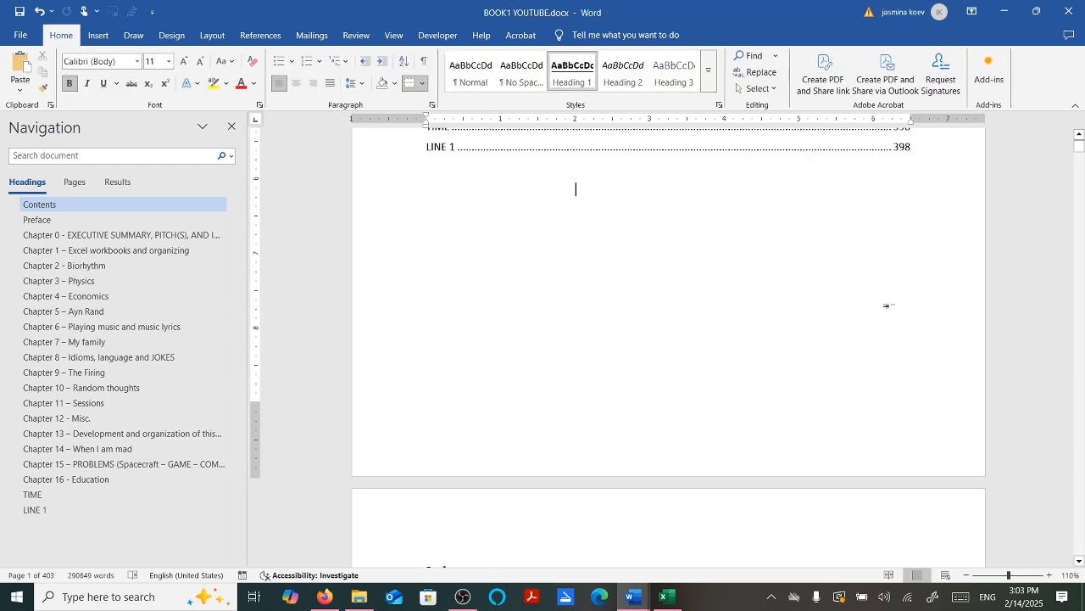
scroll(821, 324, "up", 6)
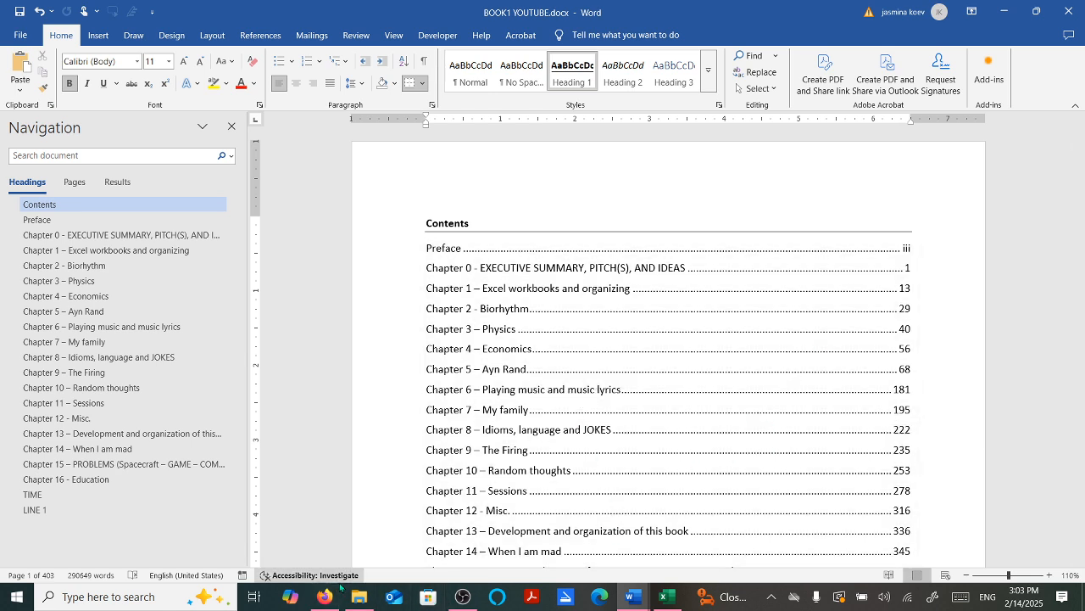
mouse_move(322, 603)
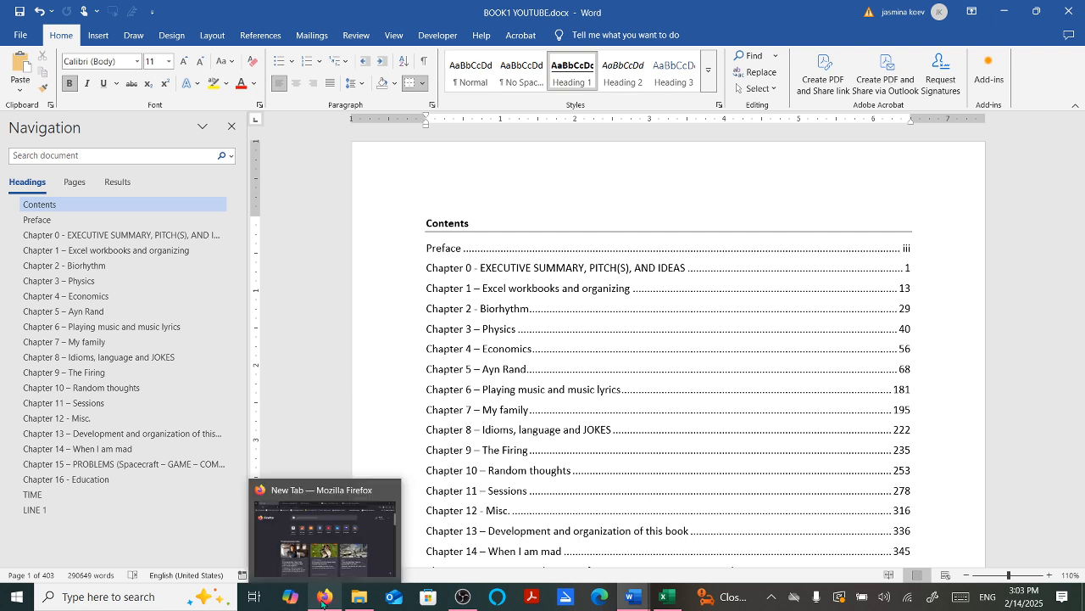